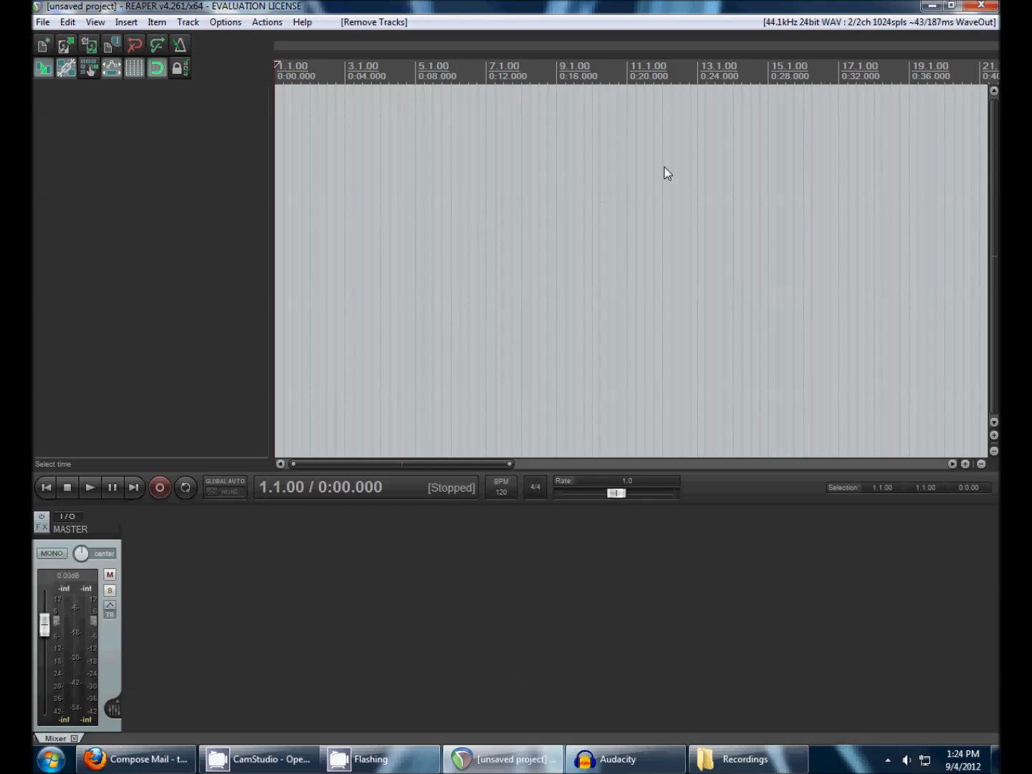
Insert the ReaSynth (Cockos) virtual instrument on a new track
right_click(135, 184)
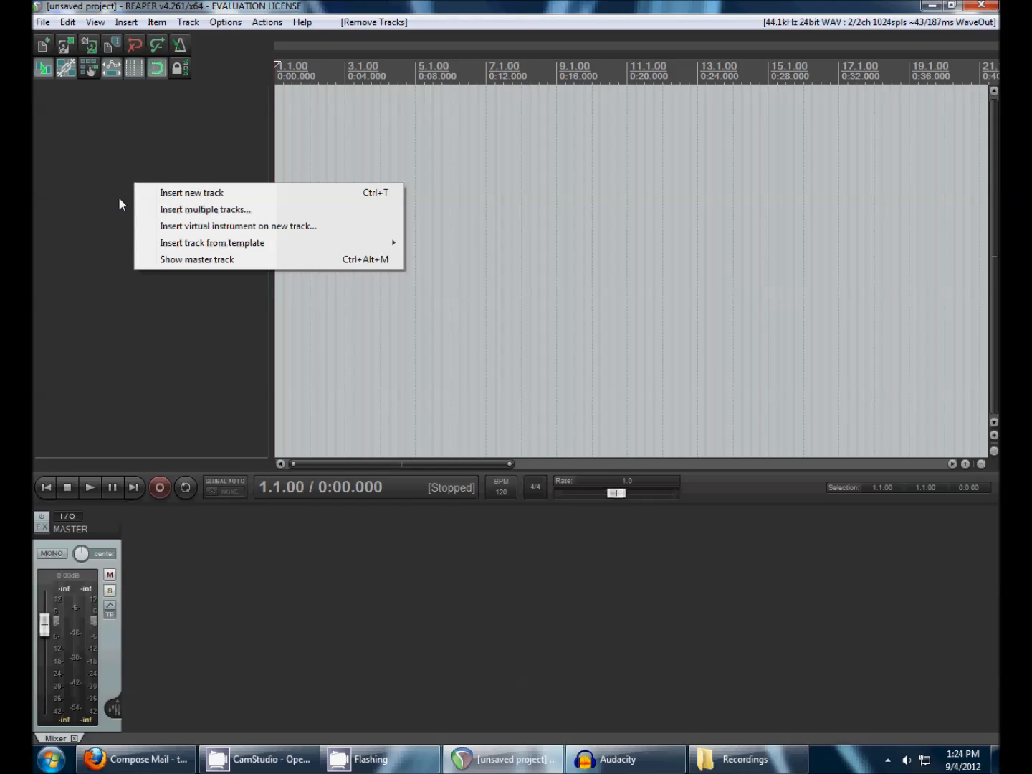
left_click(203, 228)
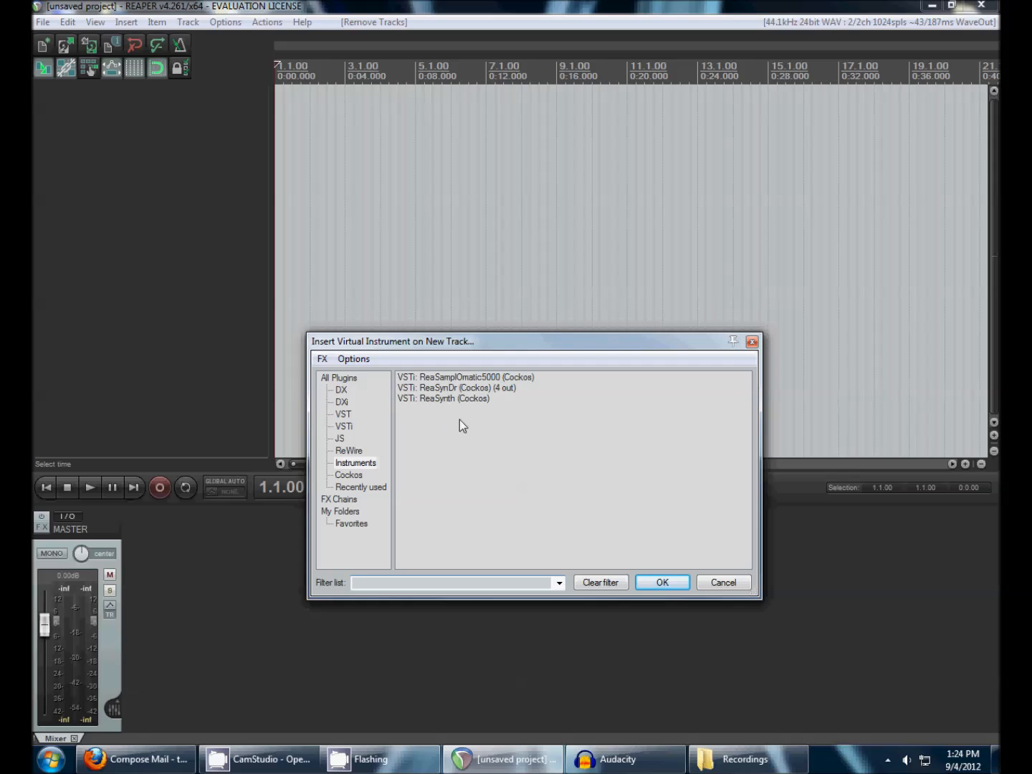
left_click(418, 400)
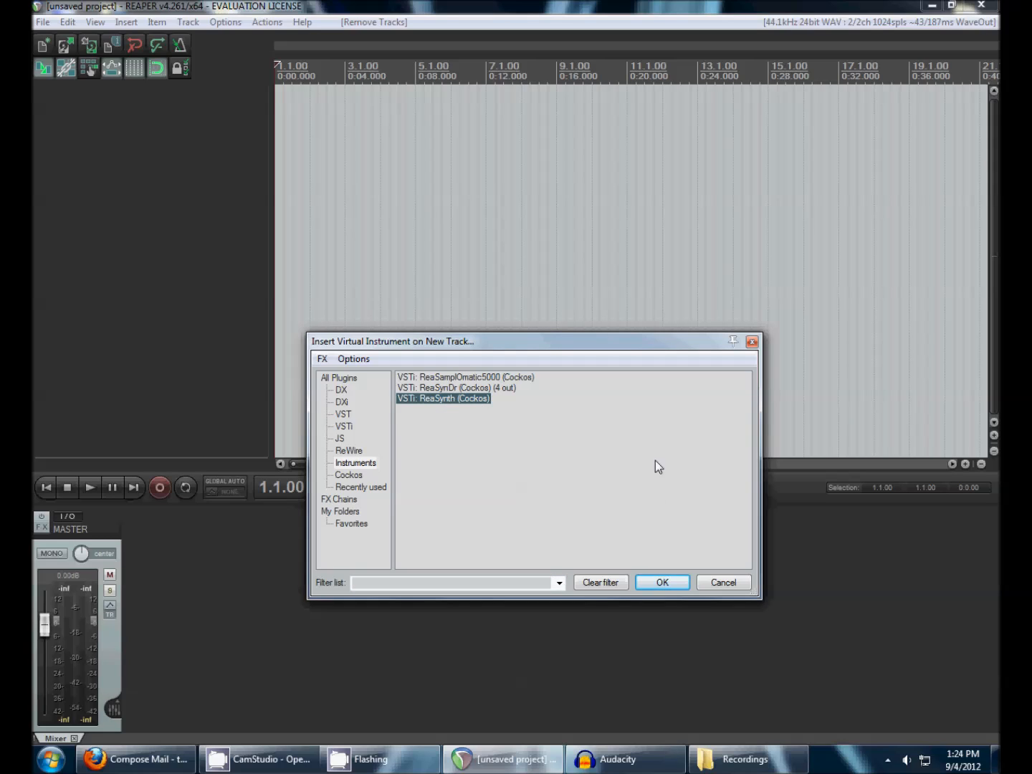
left_click(663, 584)
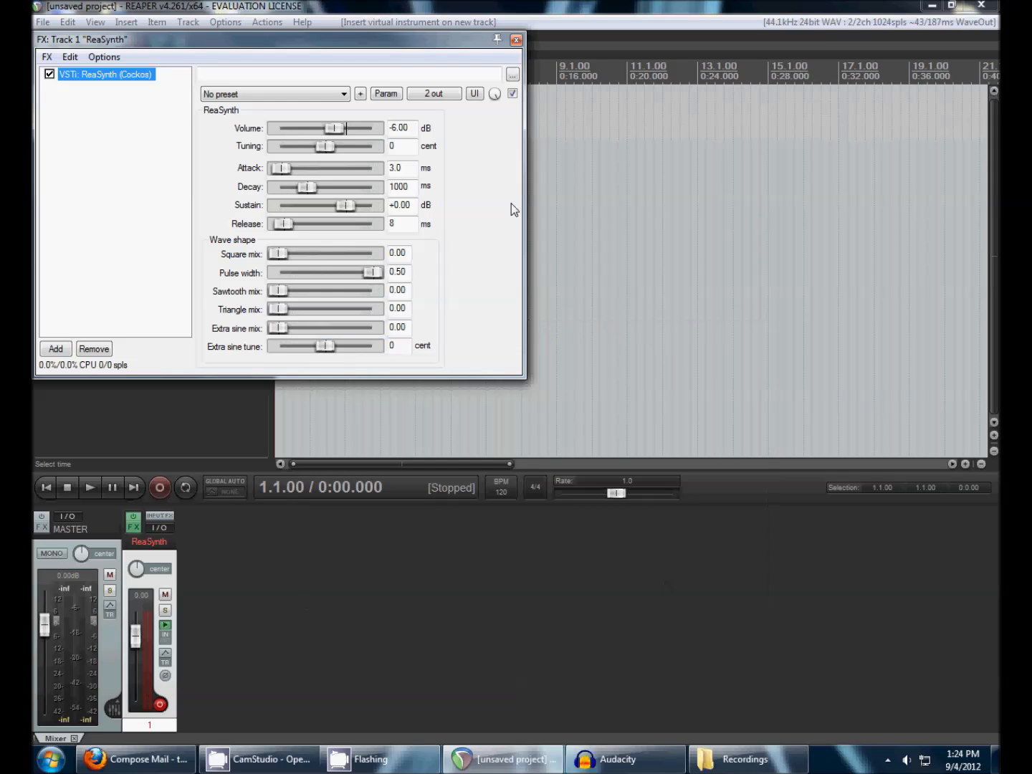
Set ReaSynth's square mix to 1.00 and close its effect window
left_click_drag(364, 48, 667, 251)
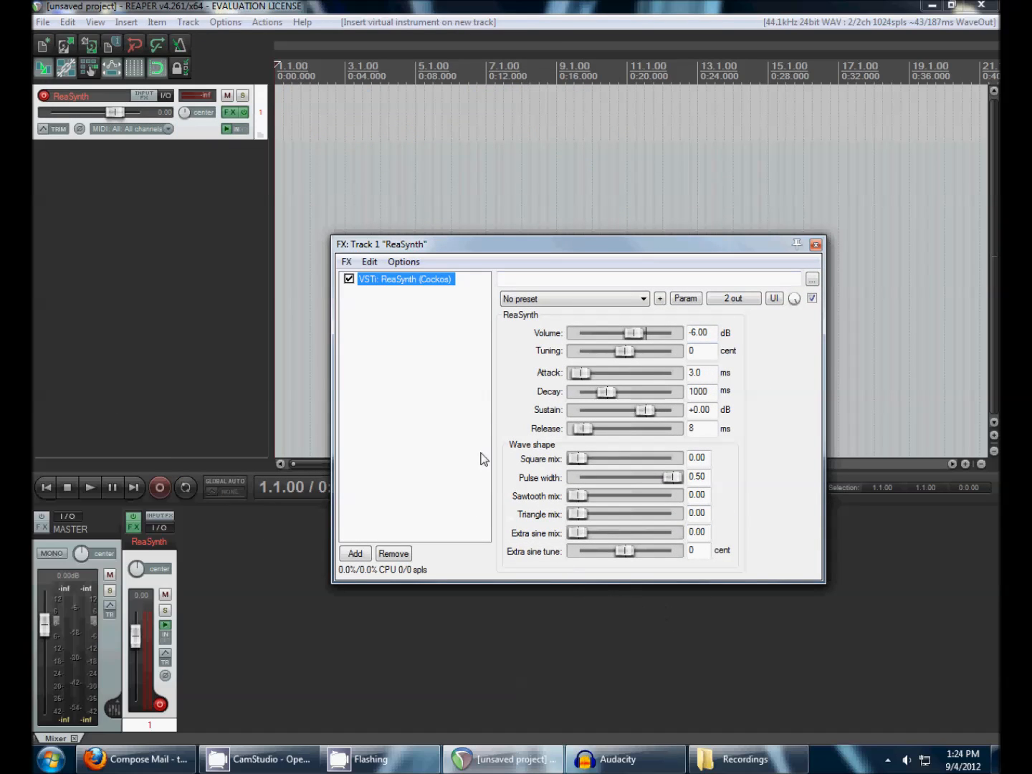
left_click_drag(577, 461, 684, 462)
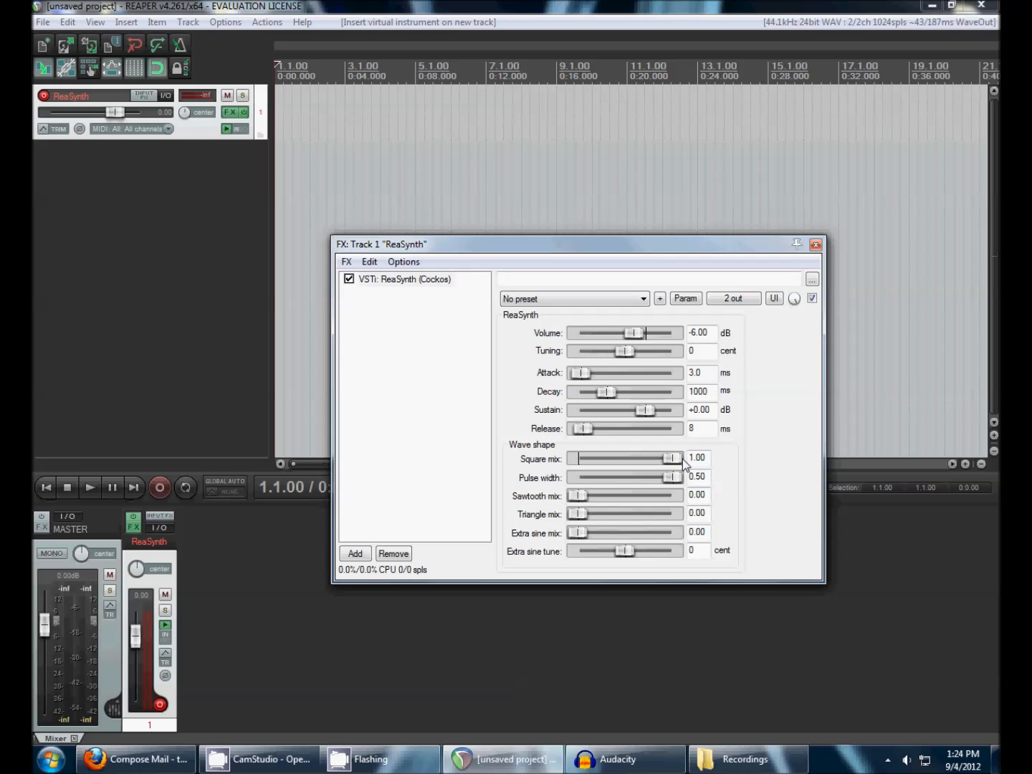
left_click(815, 245)
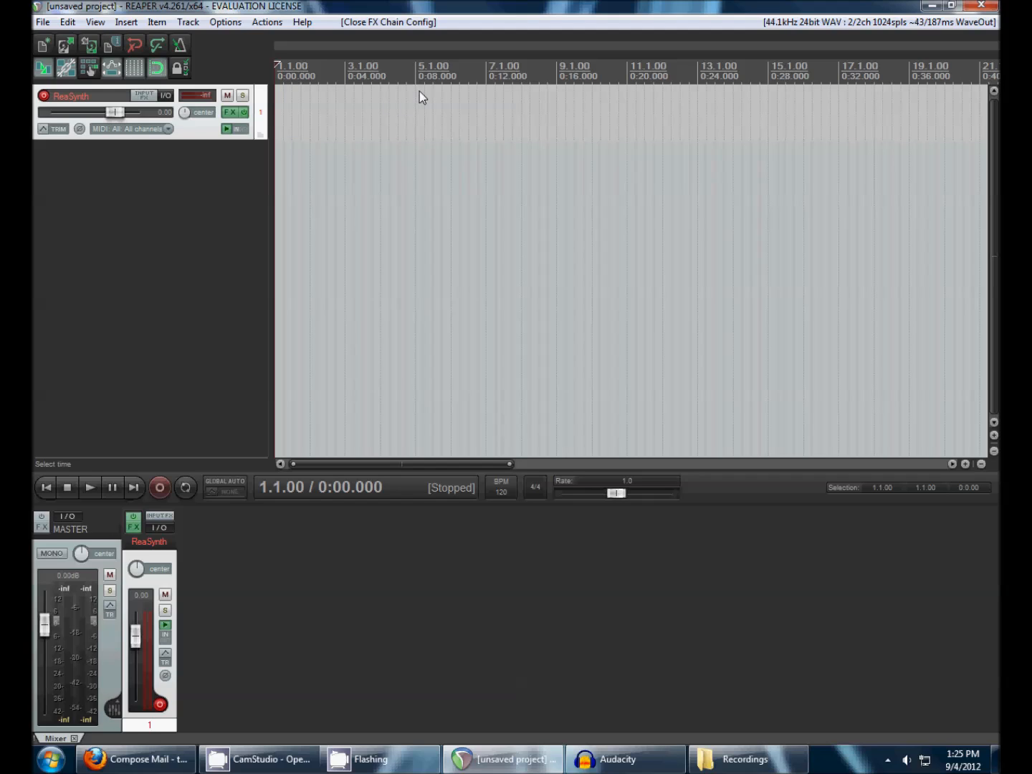
Draw an empty four-bar MIDI item from 1.1.00 to 5.1.00 on the ReaSynth track and open it in the MIDI editor
key("ctrl")
left_click_drag(277, 110, 419, 109)
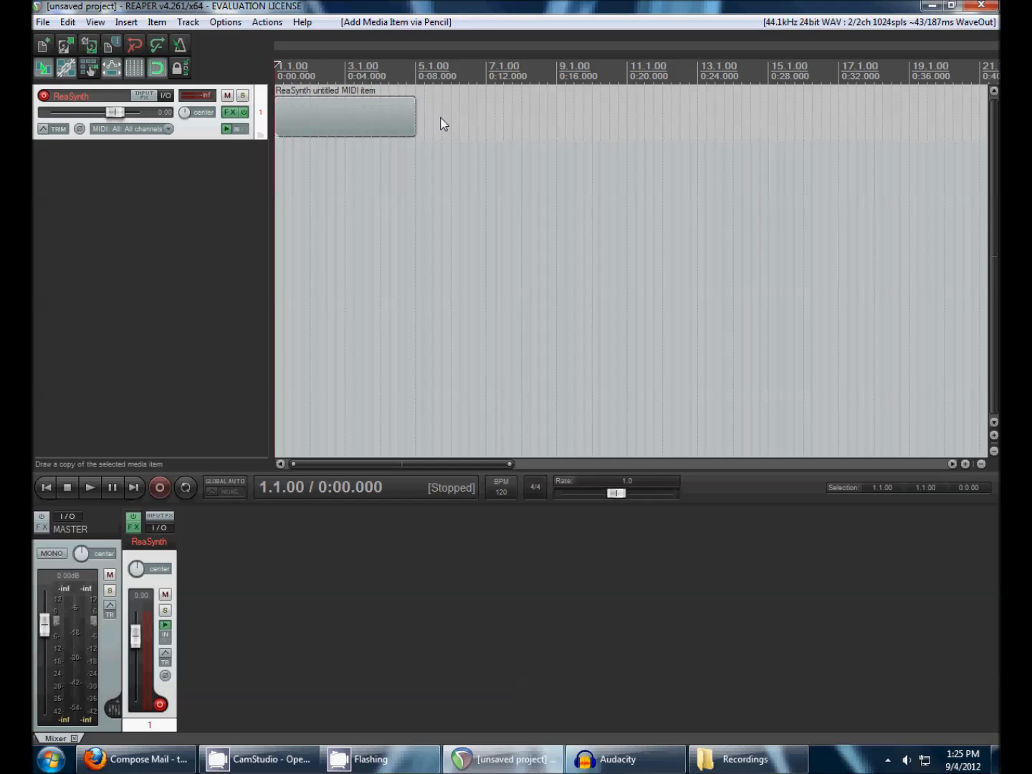
double_click(375, 114)
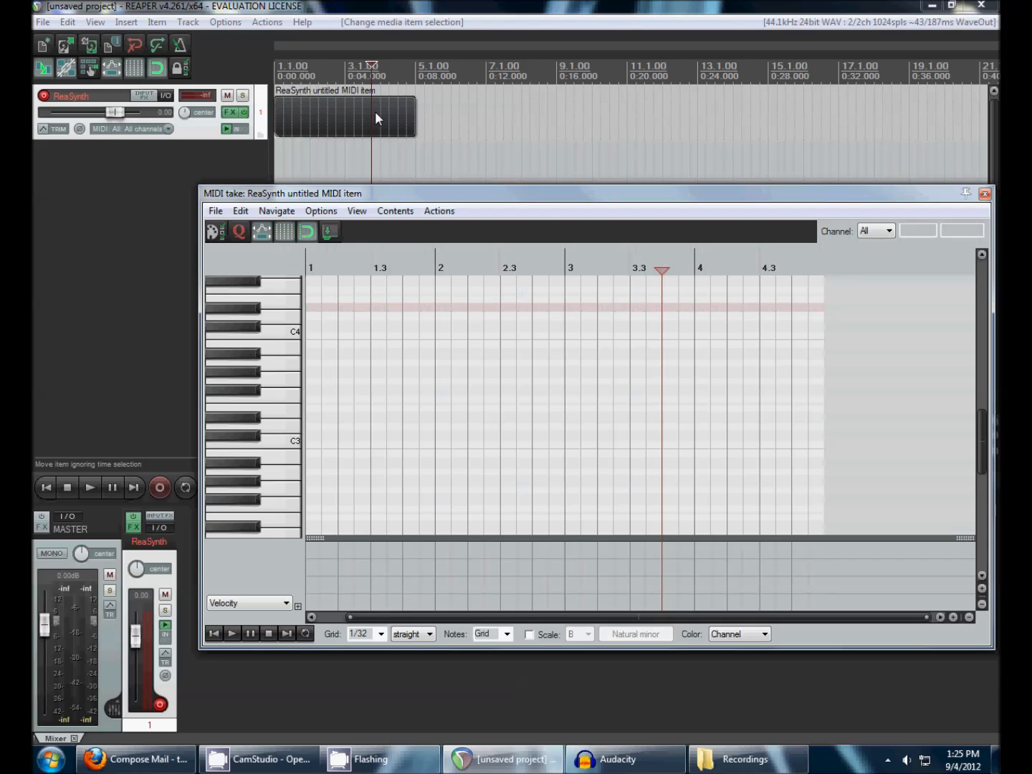
left_click_drag(394, 195, 365, 207)
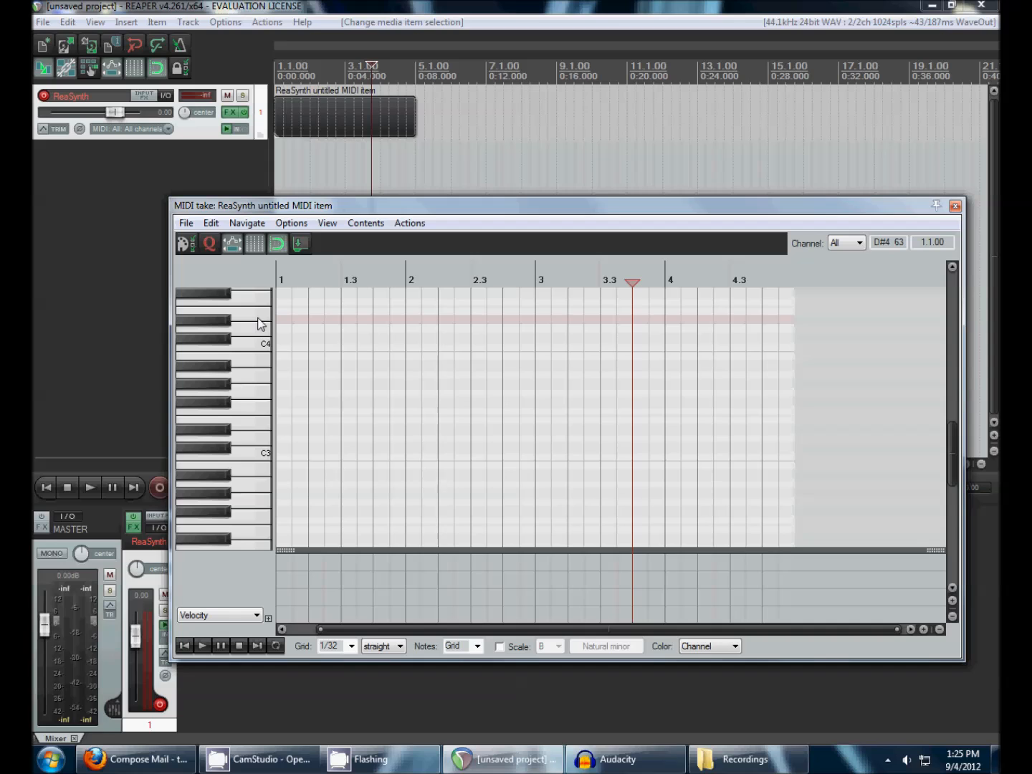
Draw an ascending scale of eight equal notes across bar 1: A3, B3, C4, D4, E4, F4, G4 and A4
scroll(239, 396, "up", 3)
scroll(239, 398, "down", 3)
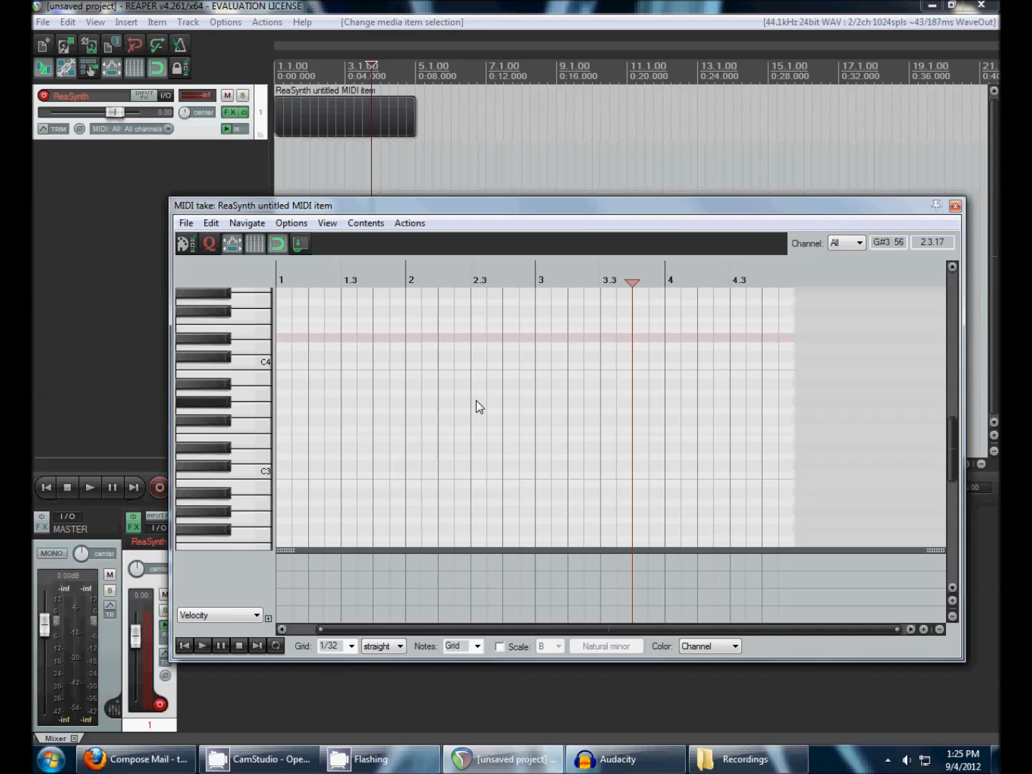
scroll(476, 400, "down", 2)
scroll(476, 400, "down", 2)
scroll(348, 399, "up", 5)
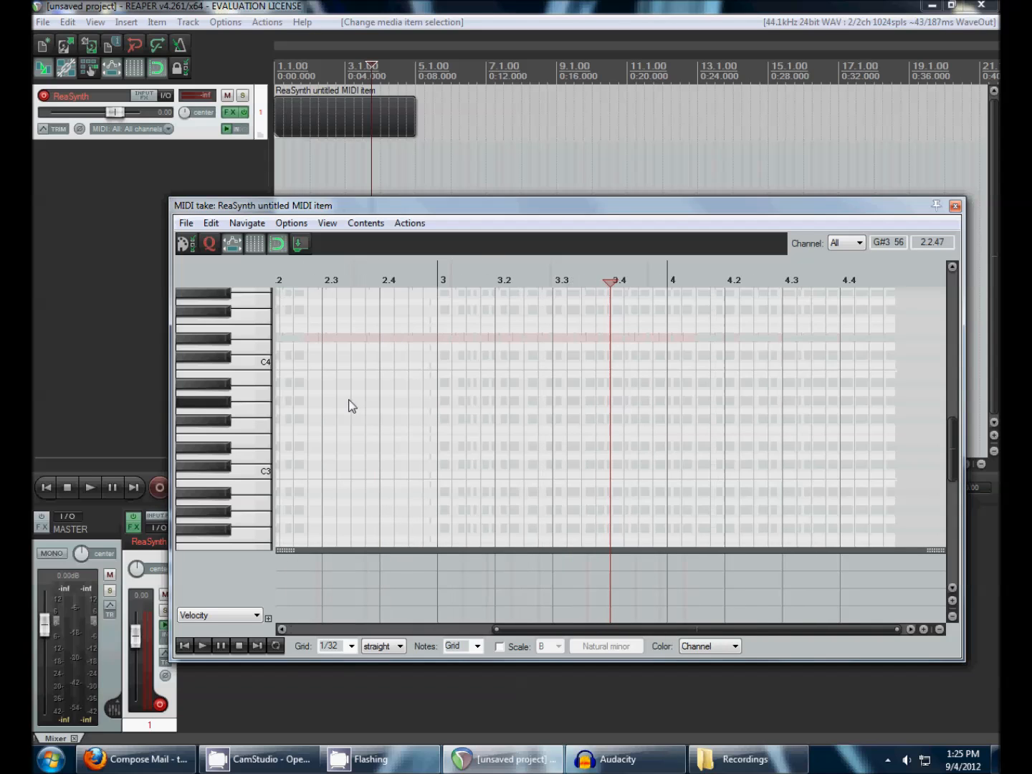
scroll(352, 407, "down", 5)
left_click_drag(456, 282, 280, 287)
scroll(330, 372, "up", 4)
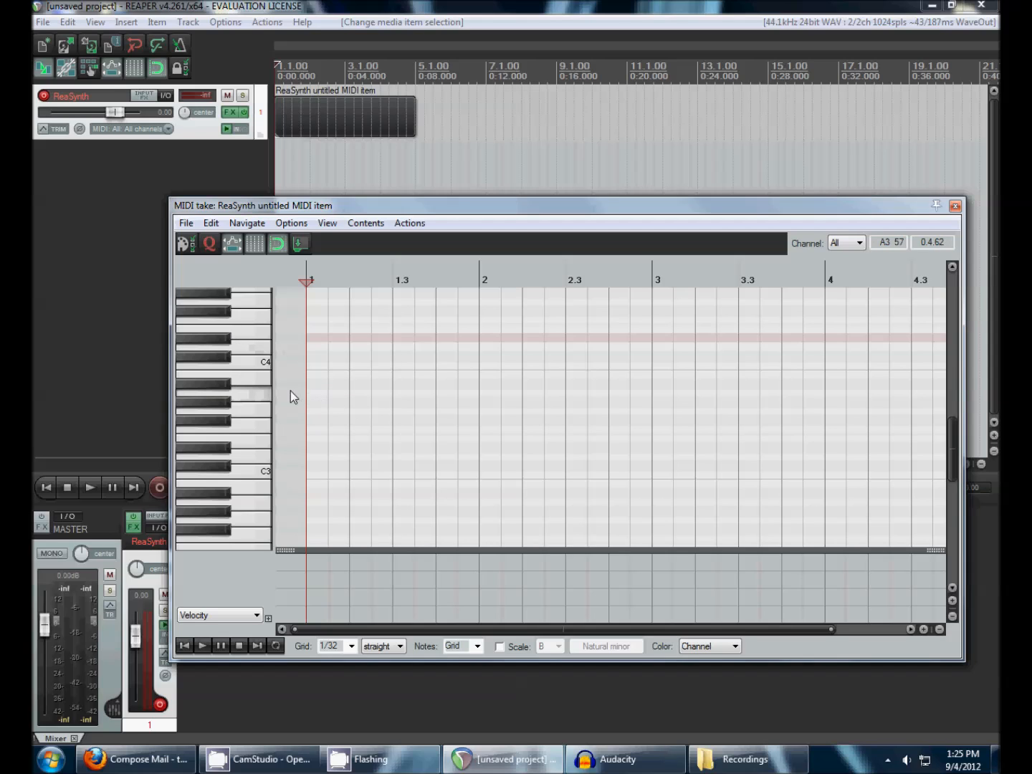
scroll(300, 398, "up", 3)
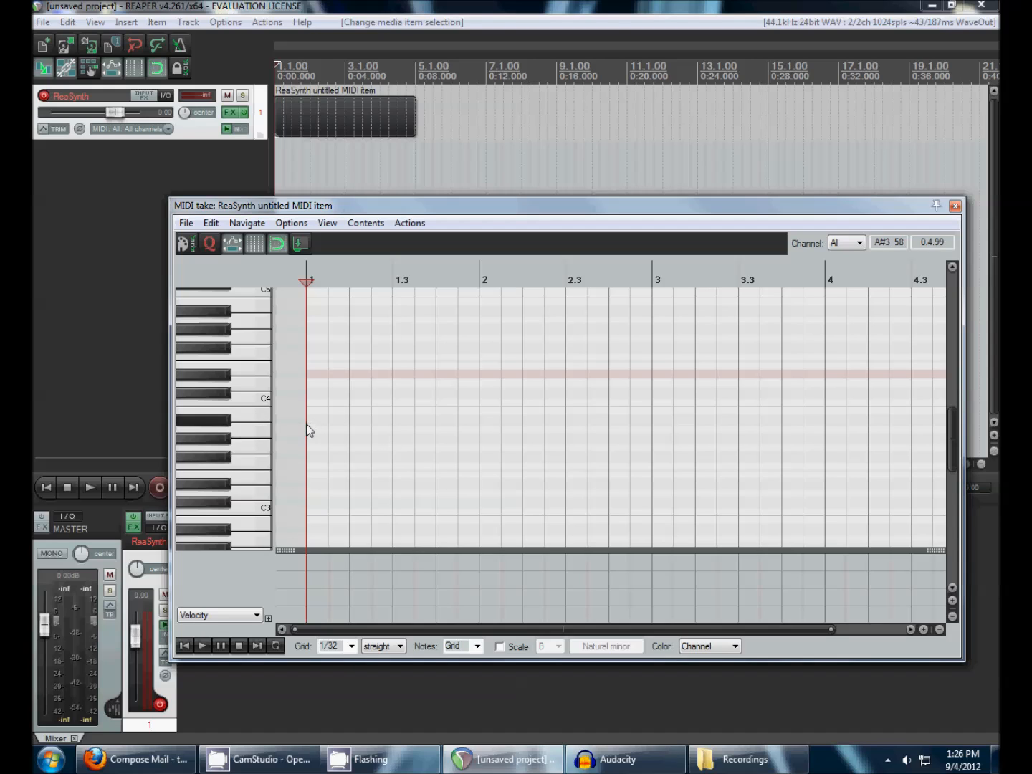
mouse_move(307, 430)
left_mouse_down()
mouse_move(369, 404)
mouse_move(396, 365)
mouse_move(414, 371)
mouse_move(476, 319)
left_mouse_up()
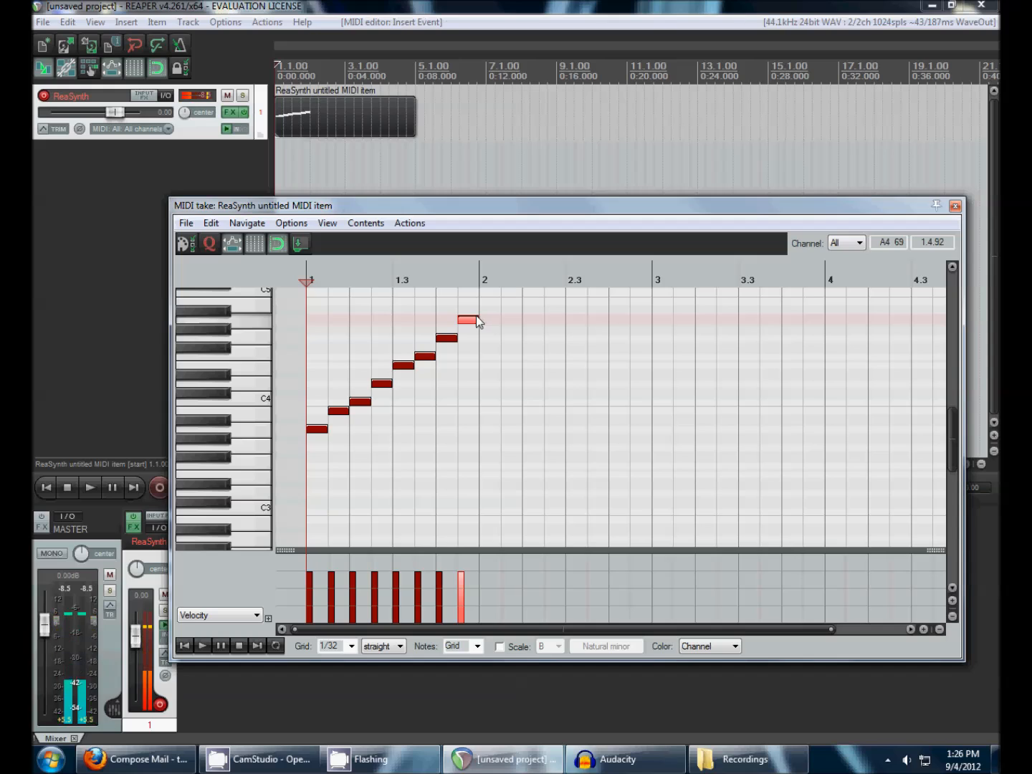
Play back the bar 1 scale, stop playback and select all eight notes
scroll(250, 378, "up", 1)
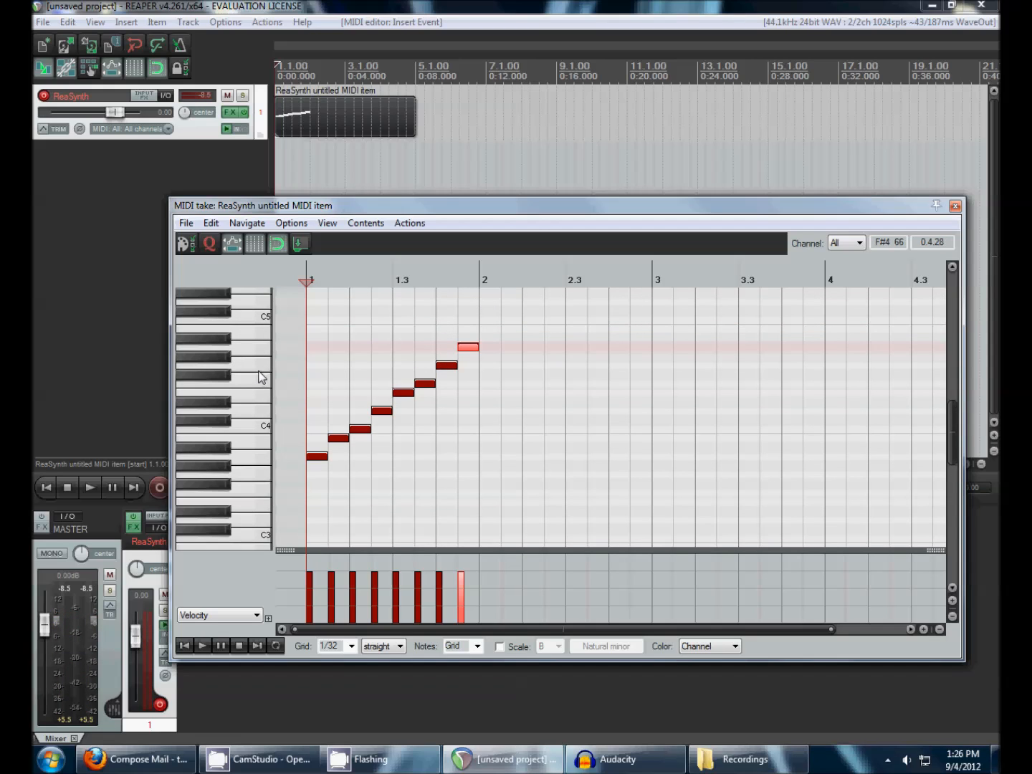
left_click(202, 645)
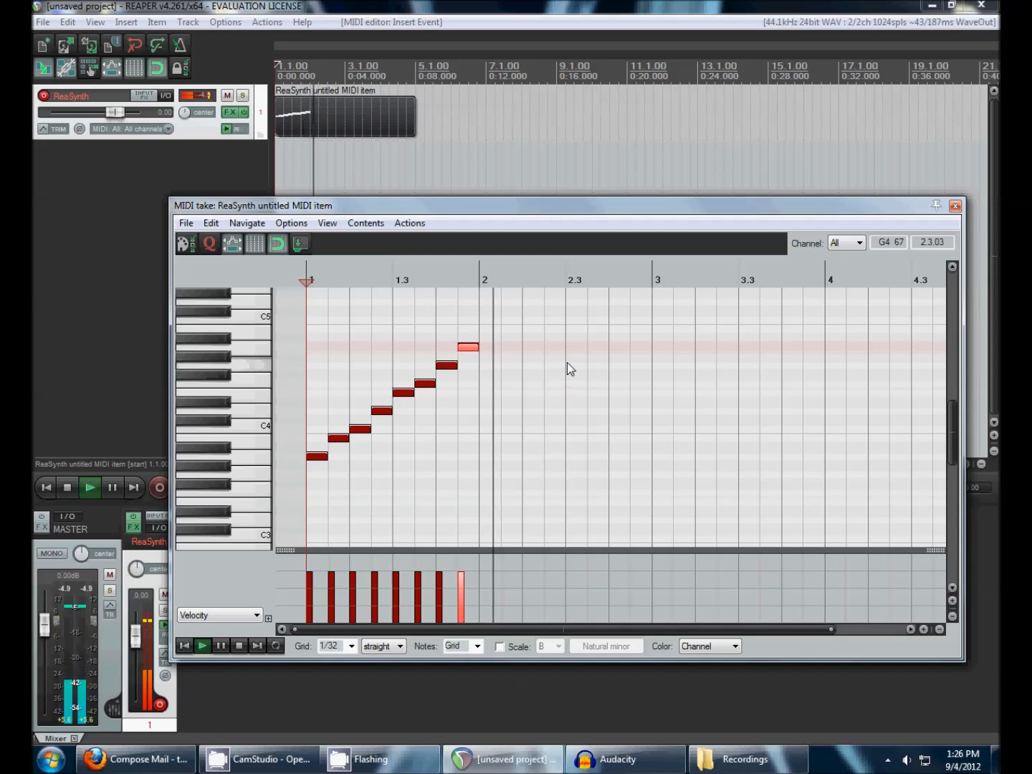
key("space")
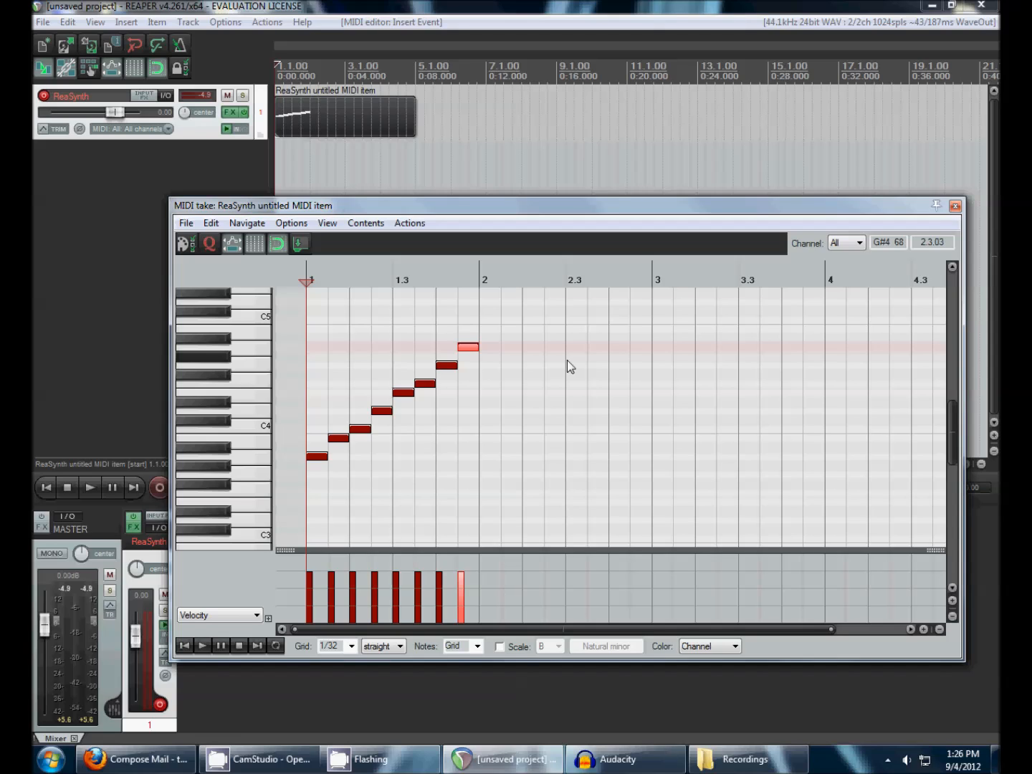
left_click_drag(512, 330, 320, 466)
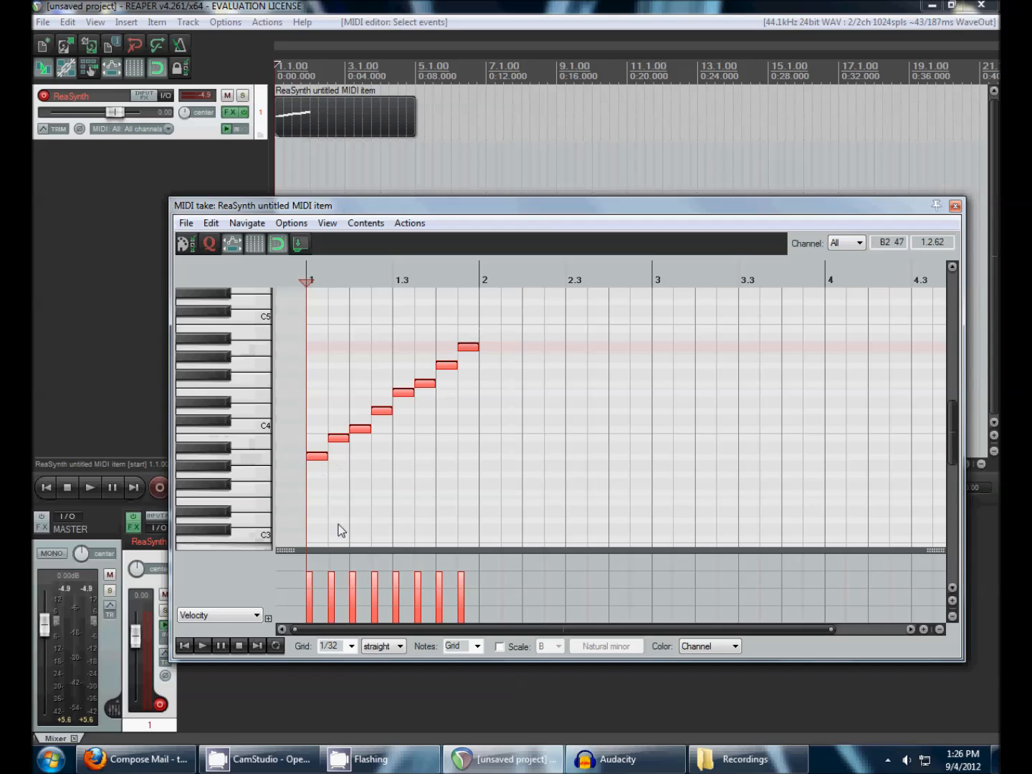
Place the edit cursor at bar 2 and draw a full-bar chord there with the notes A3, C4 and E4
left_click(478, 374)
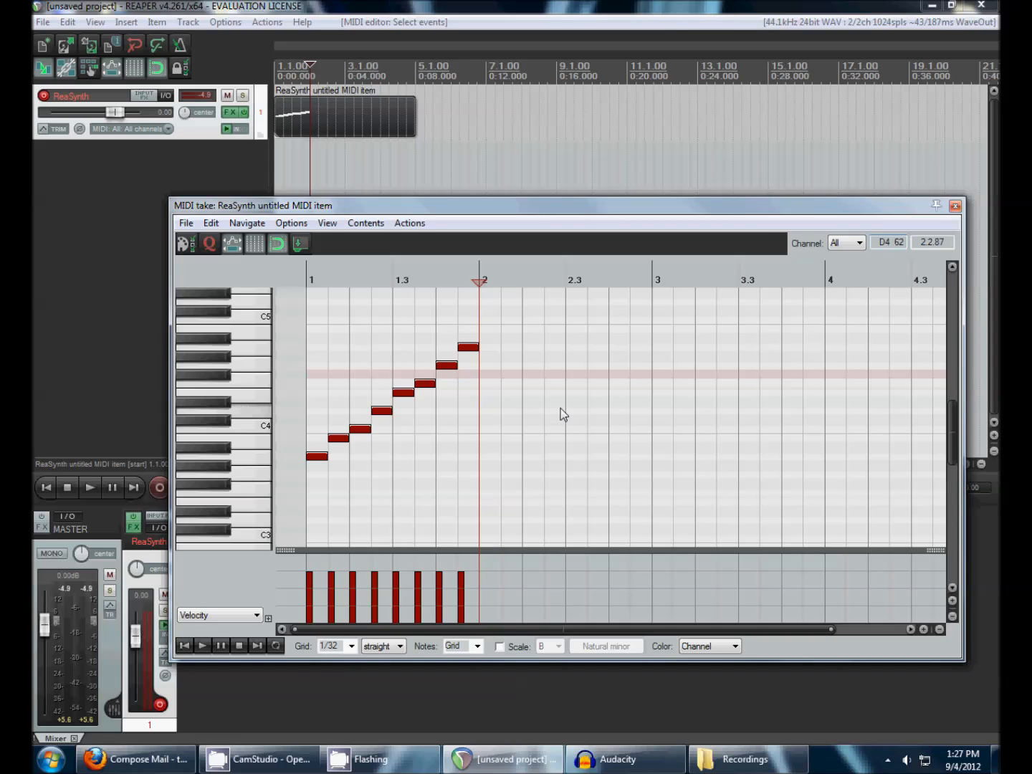
scroll(562, 407, "down", 2)
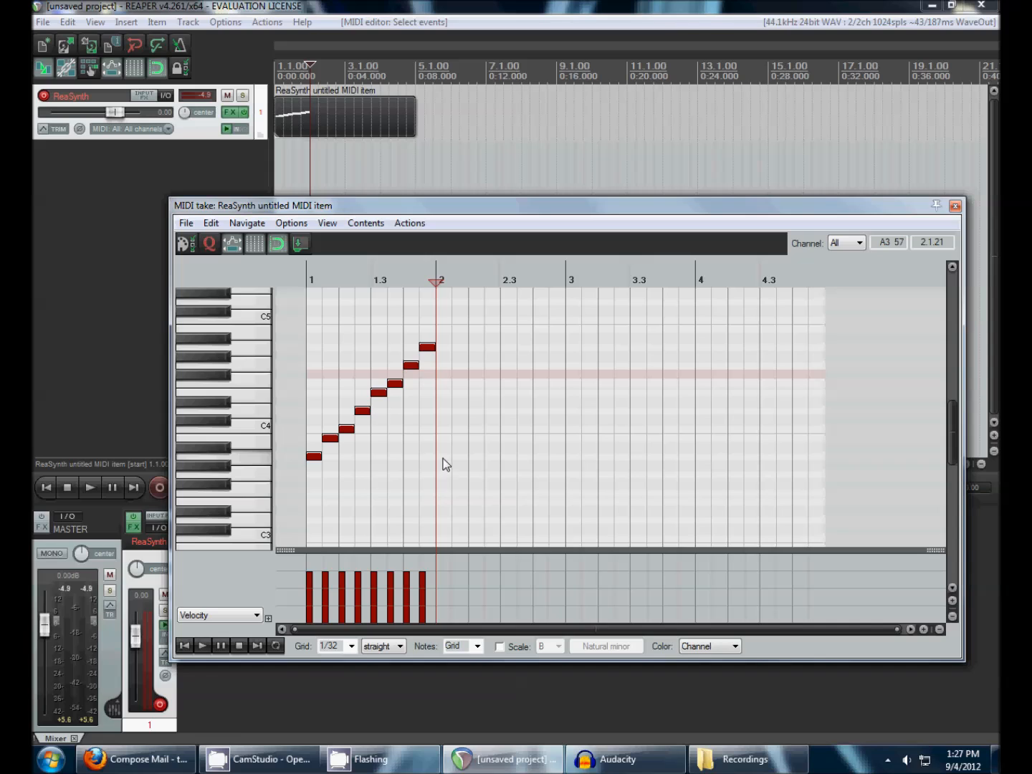
left_click_drag(435, 456, 566, 459)
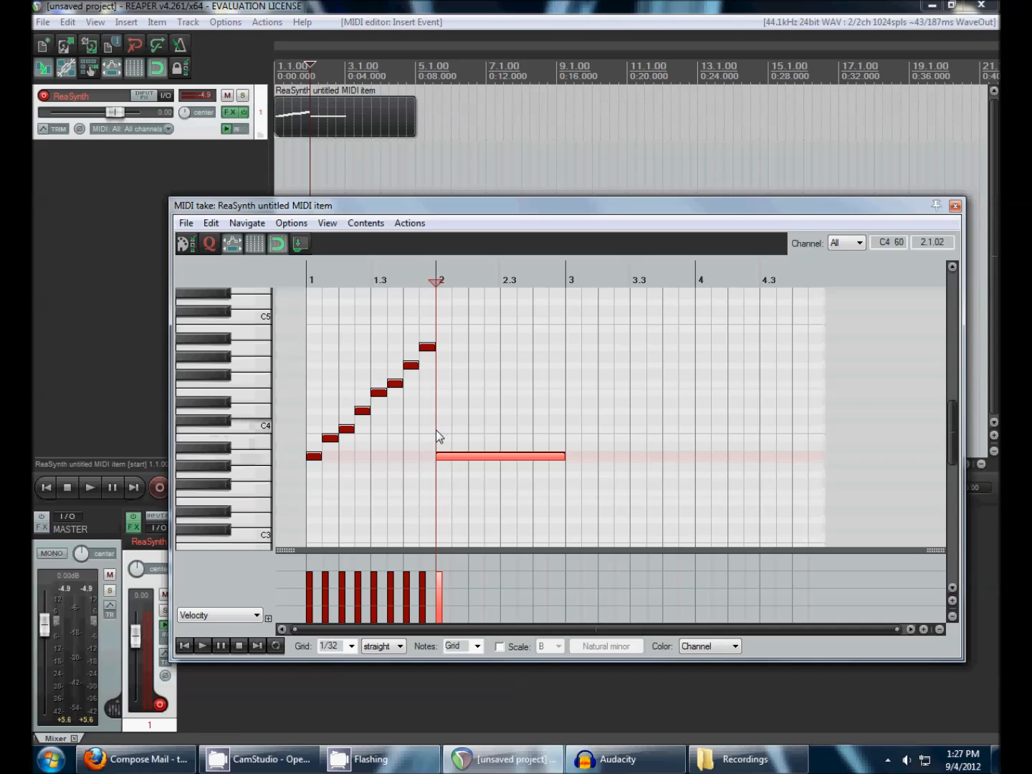
left_click_drag(435, 428, 562, 432)
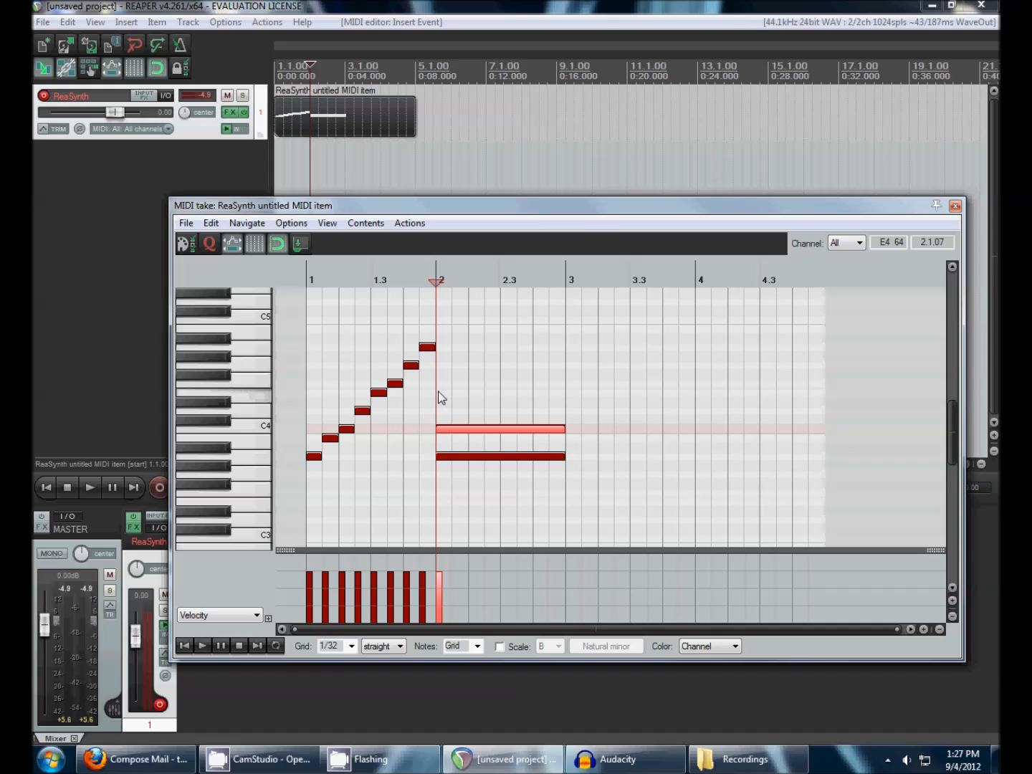
left_click_drag(438, 392, 565, 402)
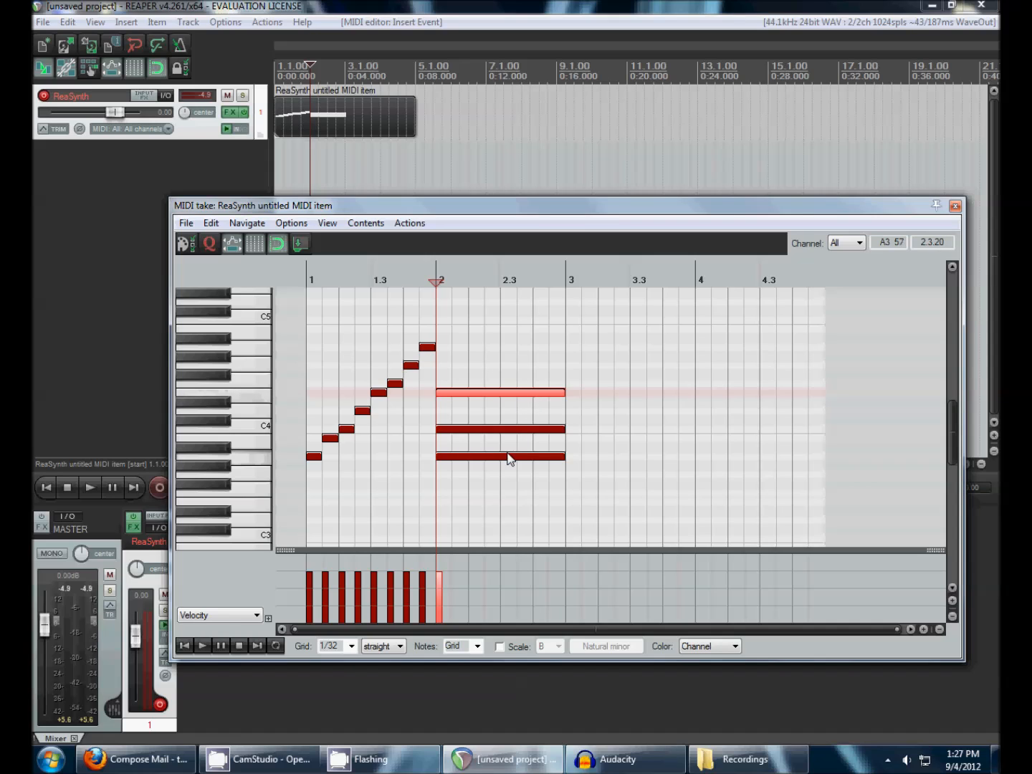
Play back the bar 2 chord and lower the ReaSynth track volume to -8.15 dB
key("space")
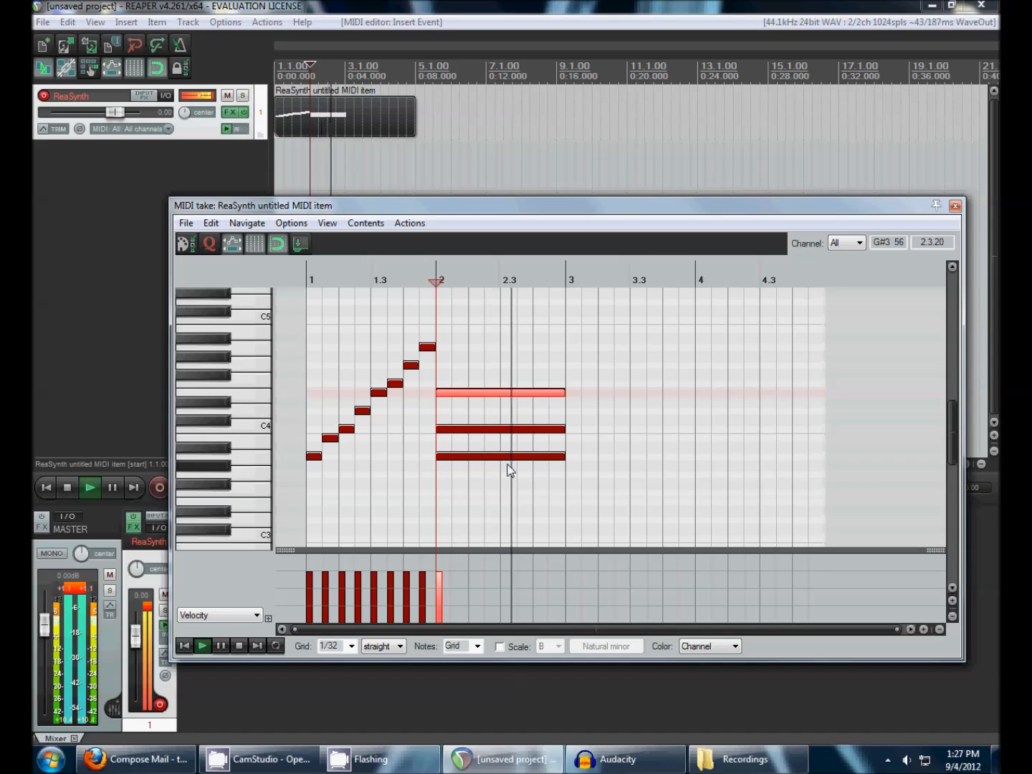
key("space")
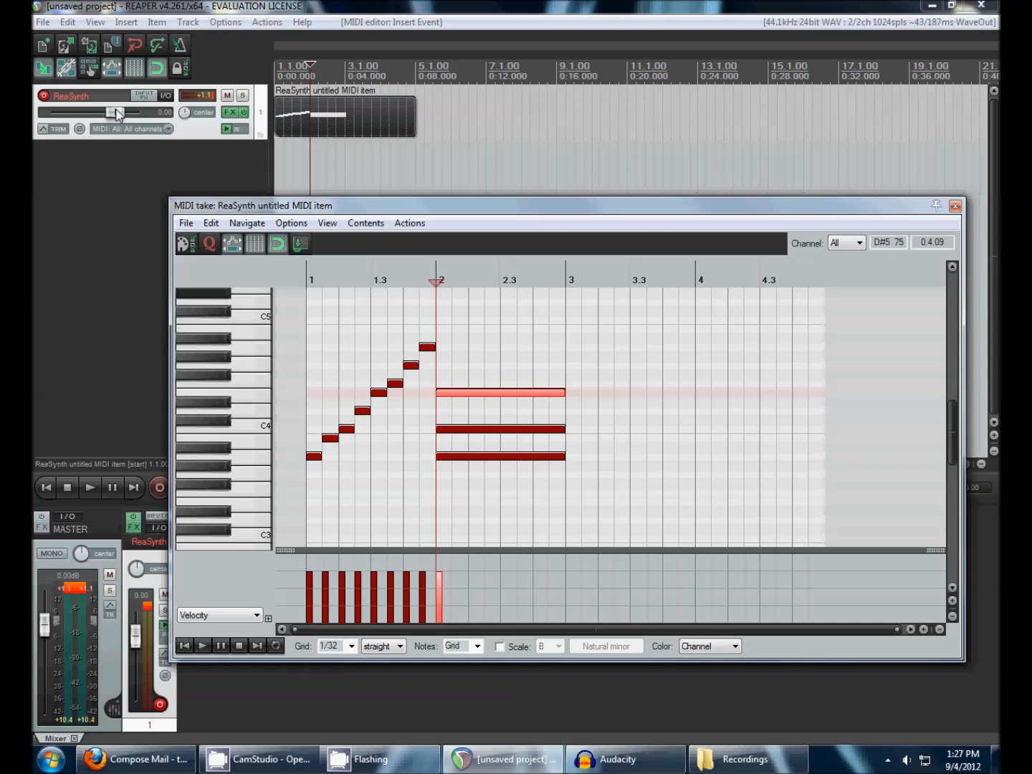
left_click_drag(116, 113, 98, 110)
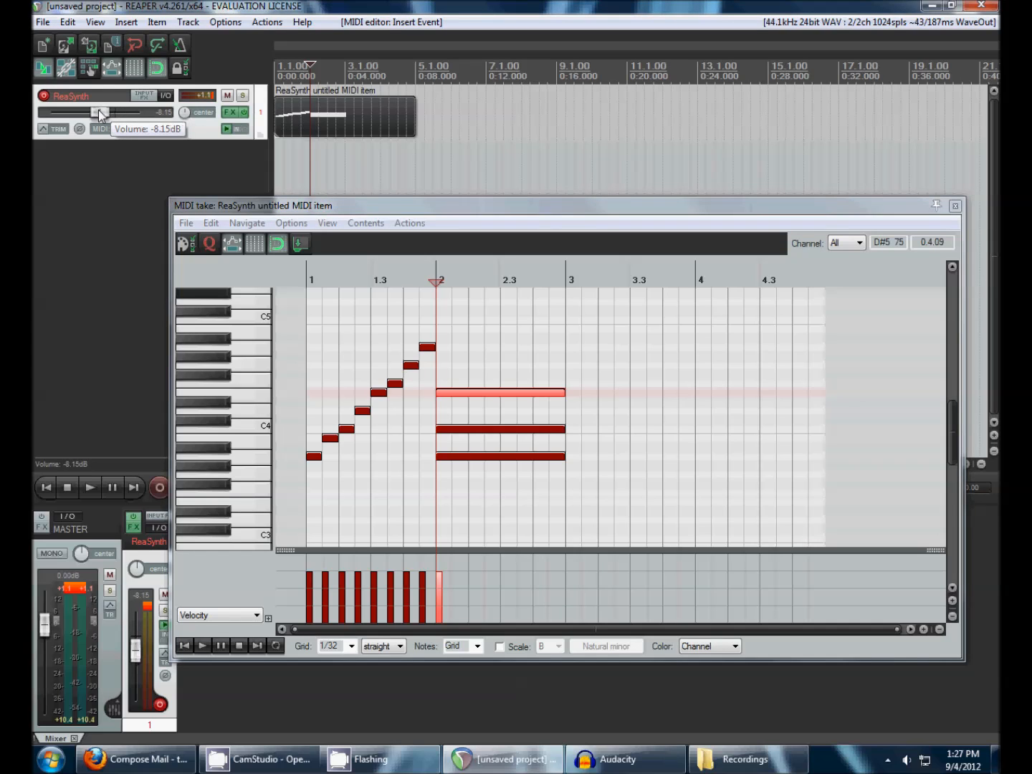
Replay the chord to check its level and reset the clip indicators on the master and ReaSynth meters
key("space")
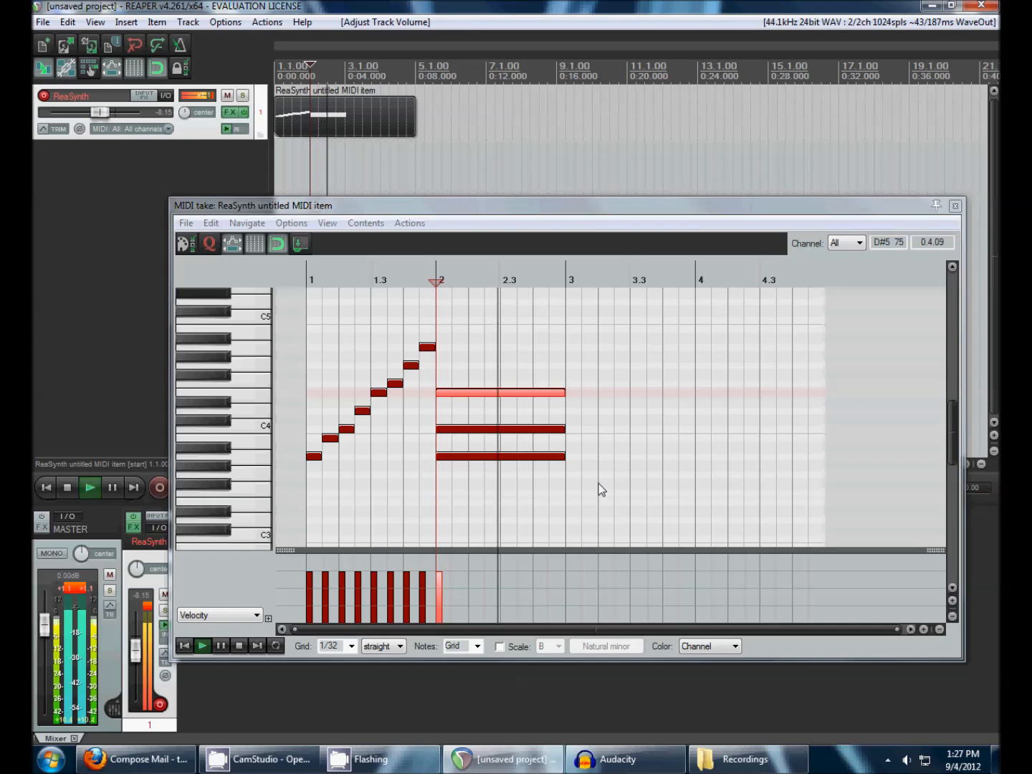
key("space")
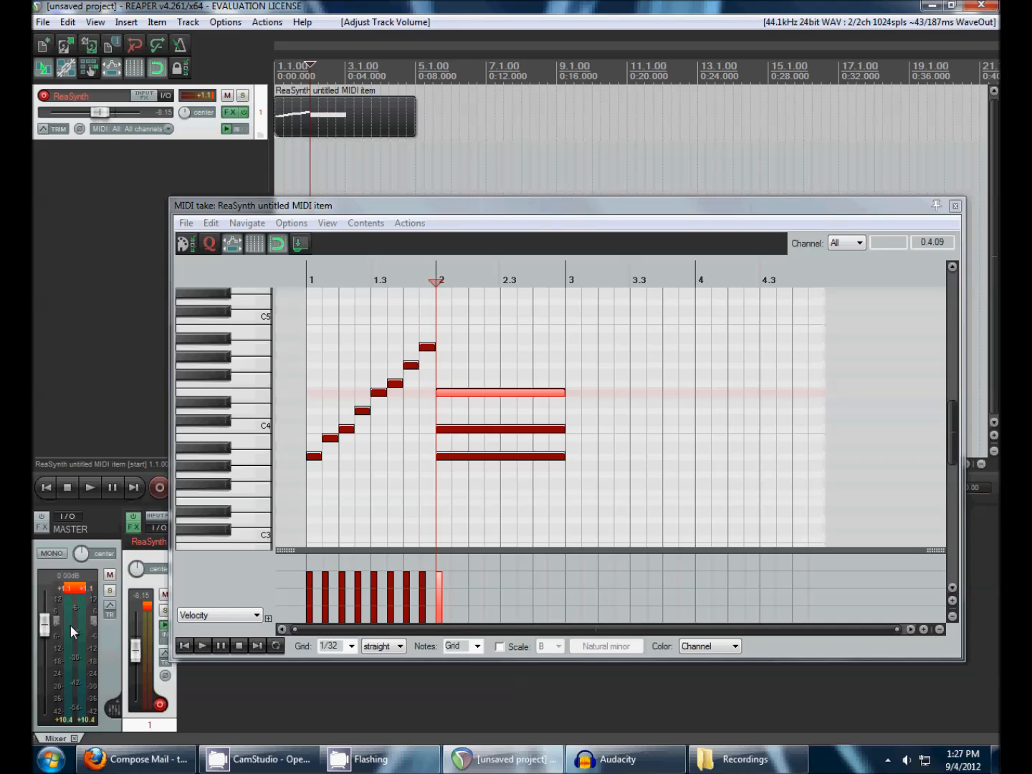
left_click(79, 590)
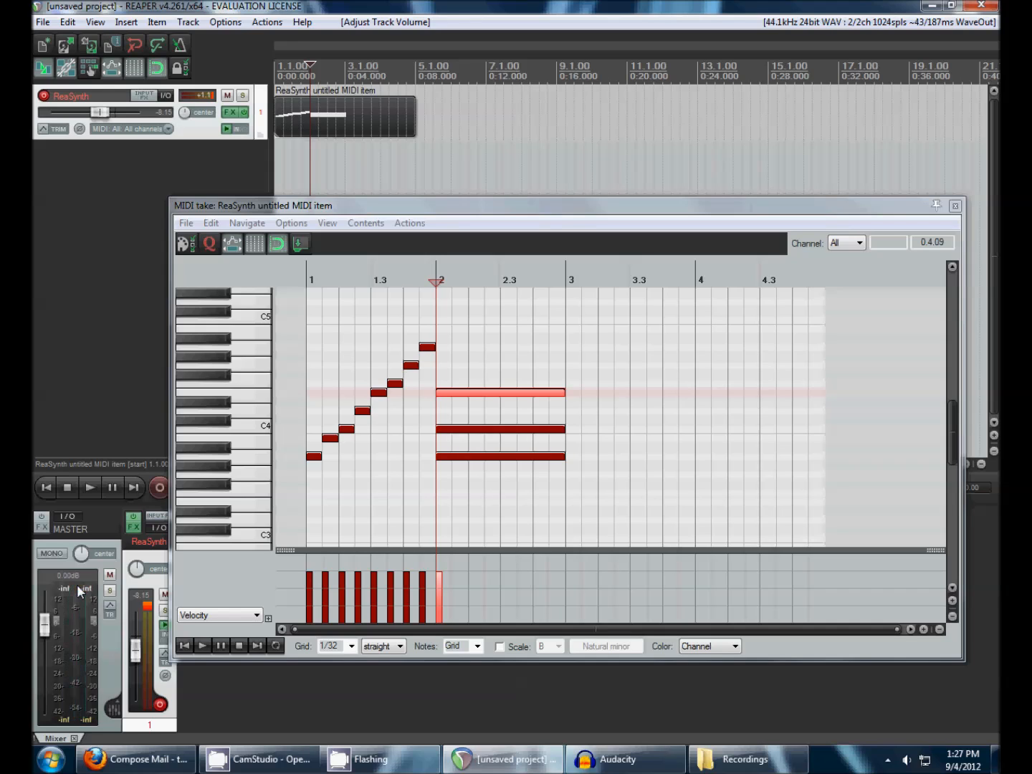
key("space")
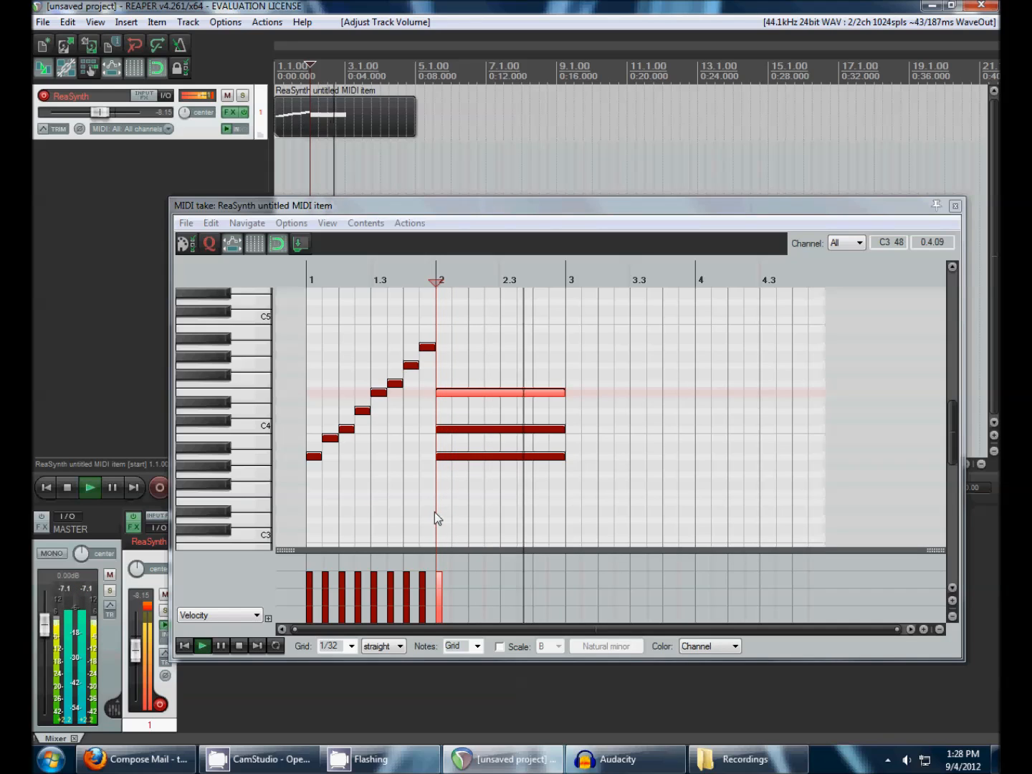
key("space")
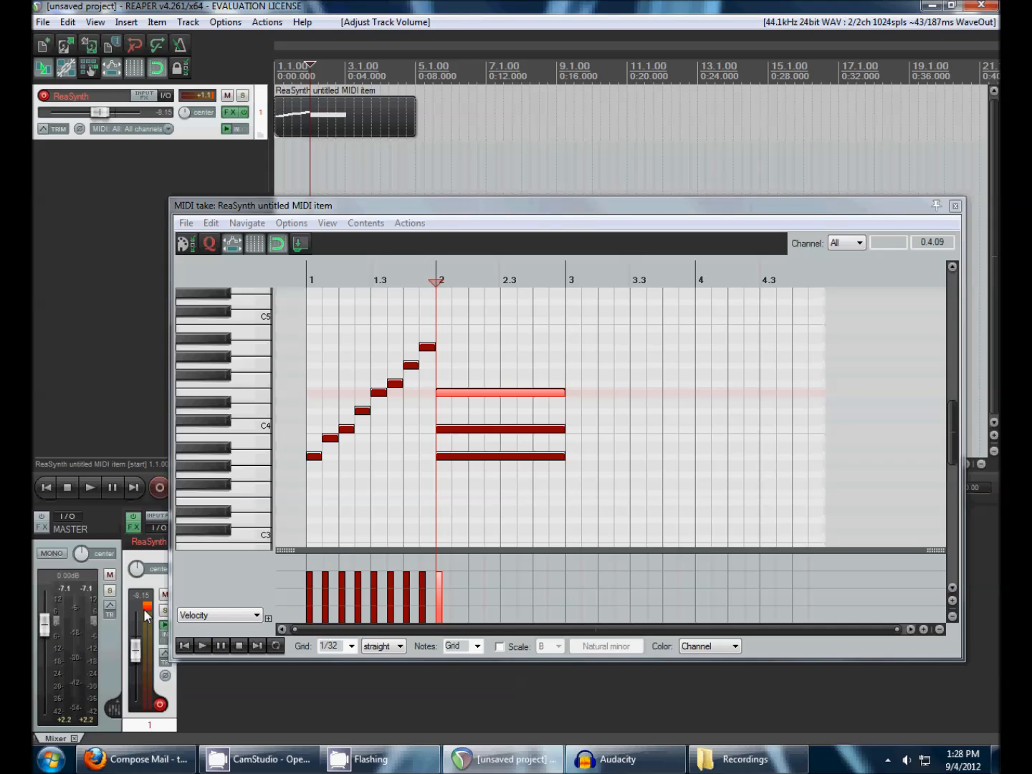
left_click(144, 610)
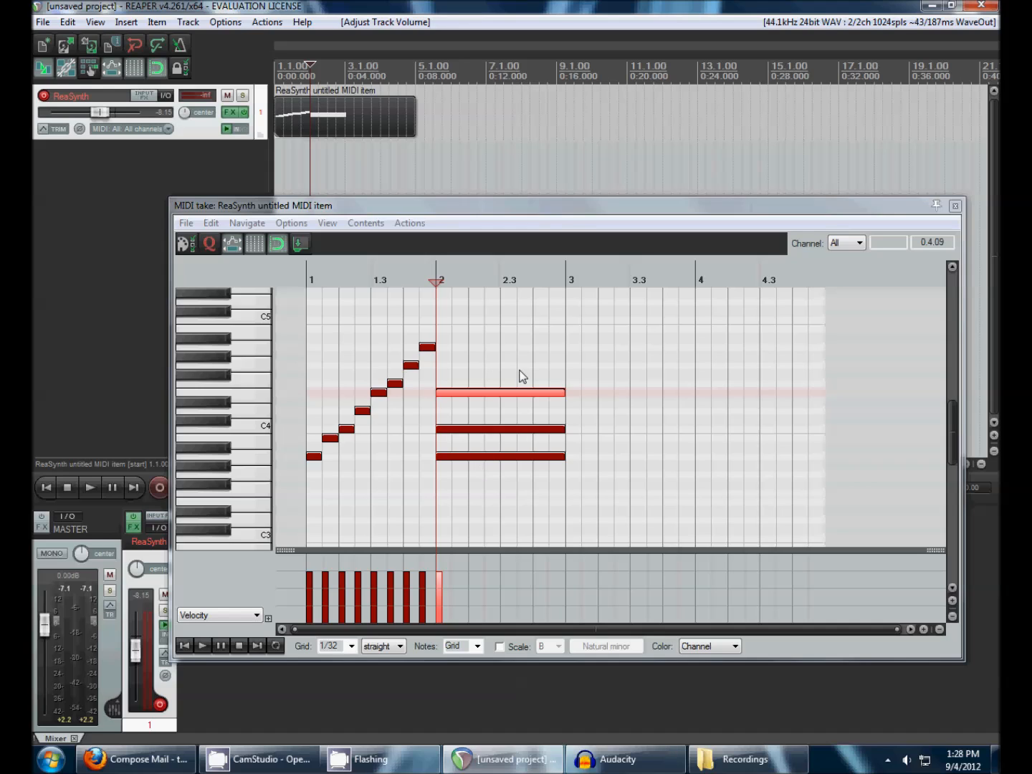
key("space")
key("space")
Select the three chord notes in bar 2 and try moving them together
left_click_drag(535, 364, 514, 457)
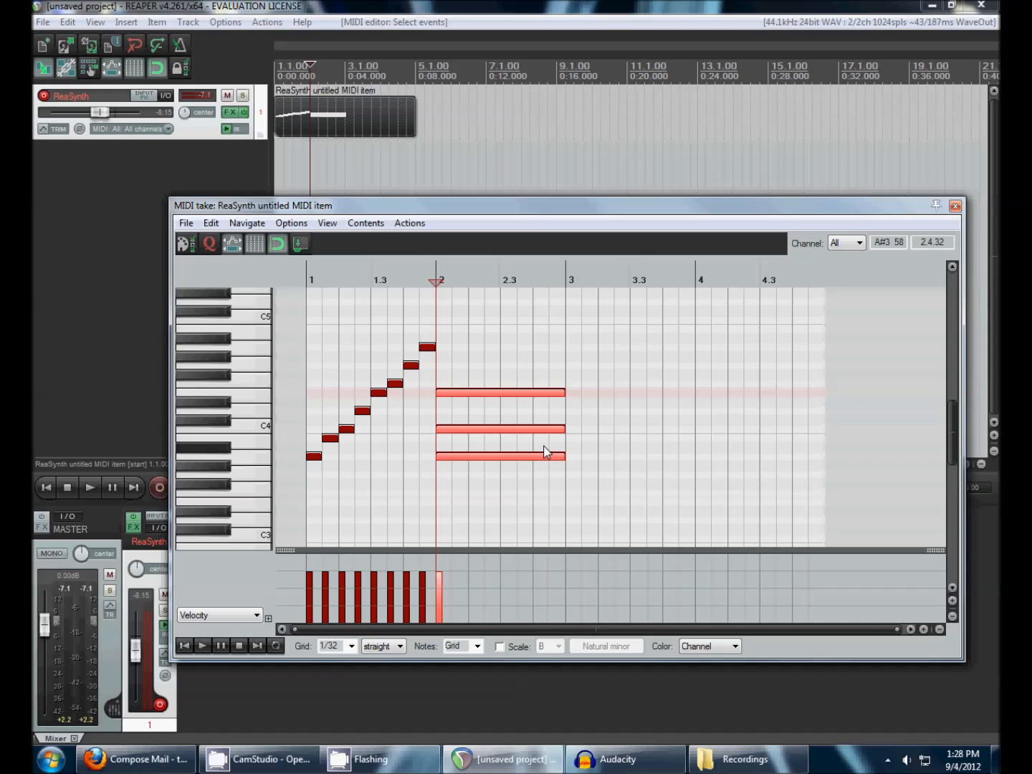
left_click(493, 459)
mouse_move(493, 460)
left_mouse_down()
mouse_move(493, 497)
mouse_move(505, 451)
mouse_move(497, 410)
mouse_move(501, 462)
left_mouse_up()
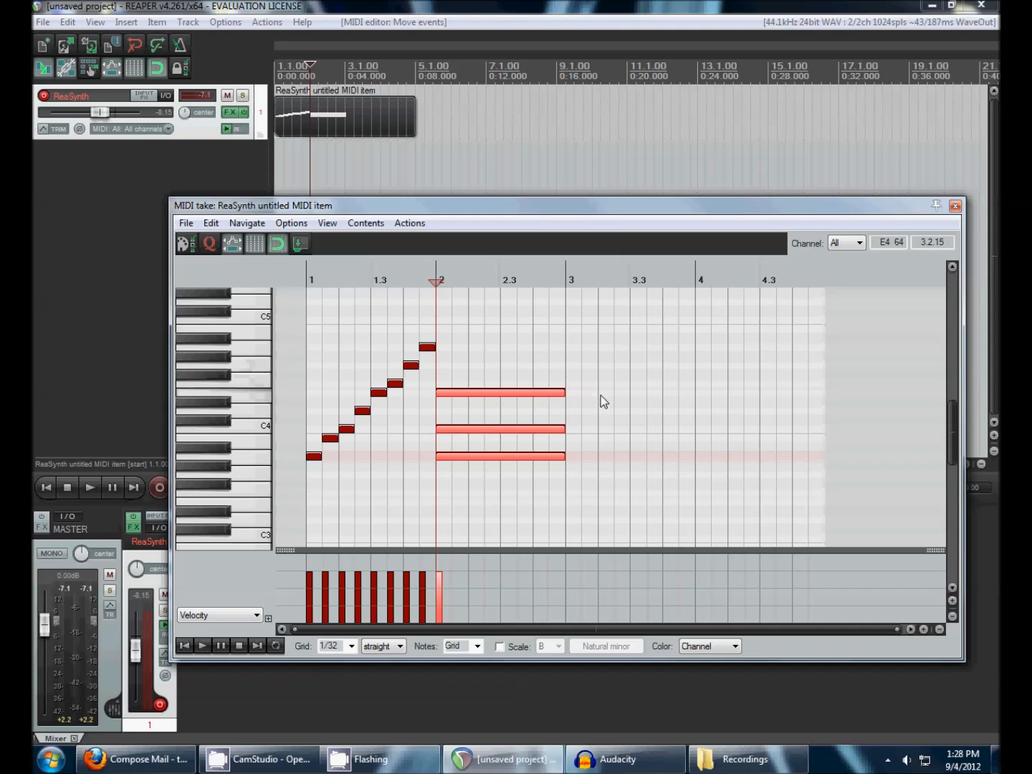
Copy the bar 2 chord into bar 3 and move the copy down four semitones so it starts on F3
left_click(588, 486)
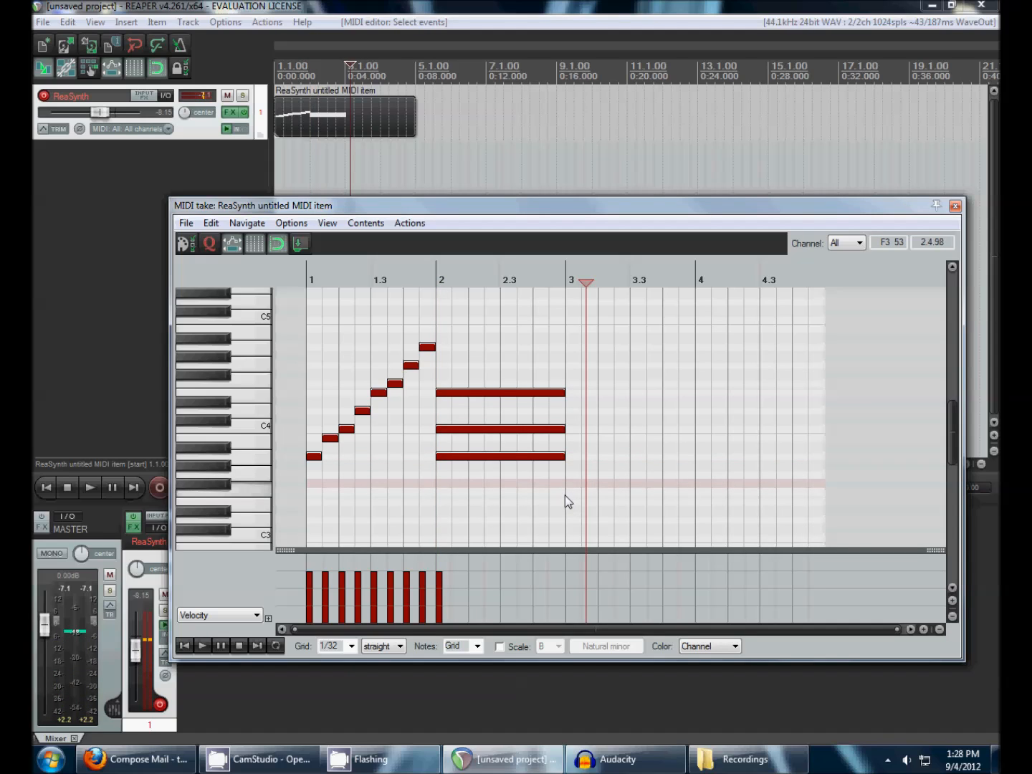
left_click_drag(568, 493, 691, 496)
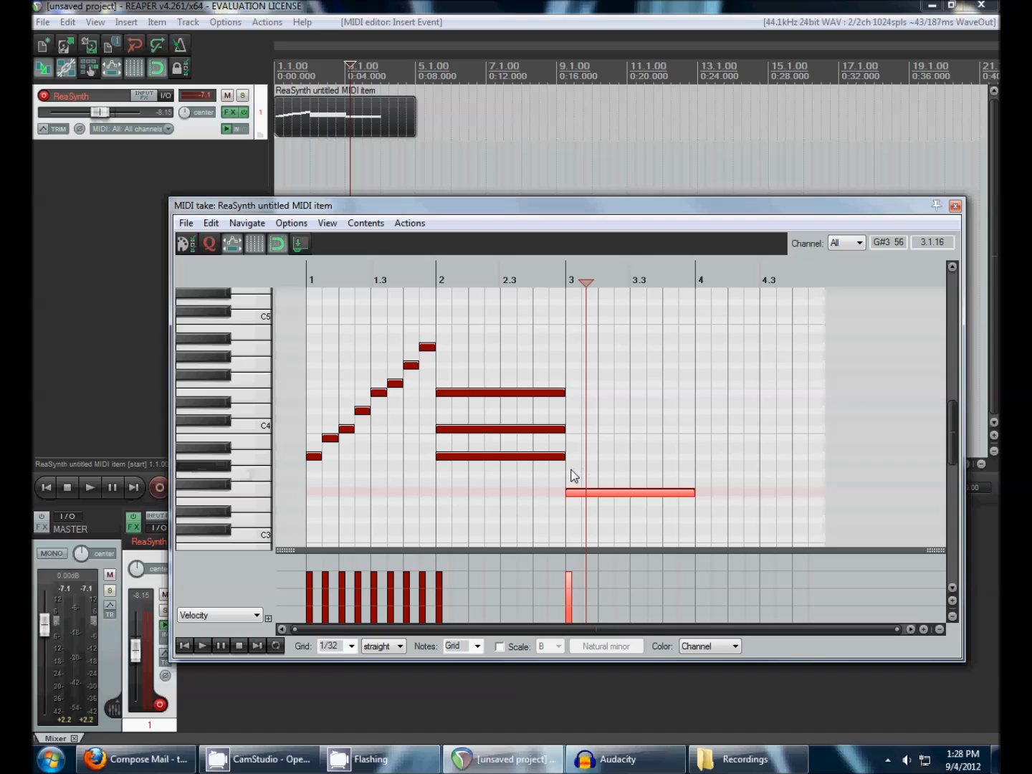
left_click_drag(539, 357, 541, 466)
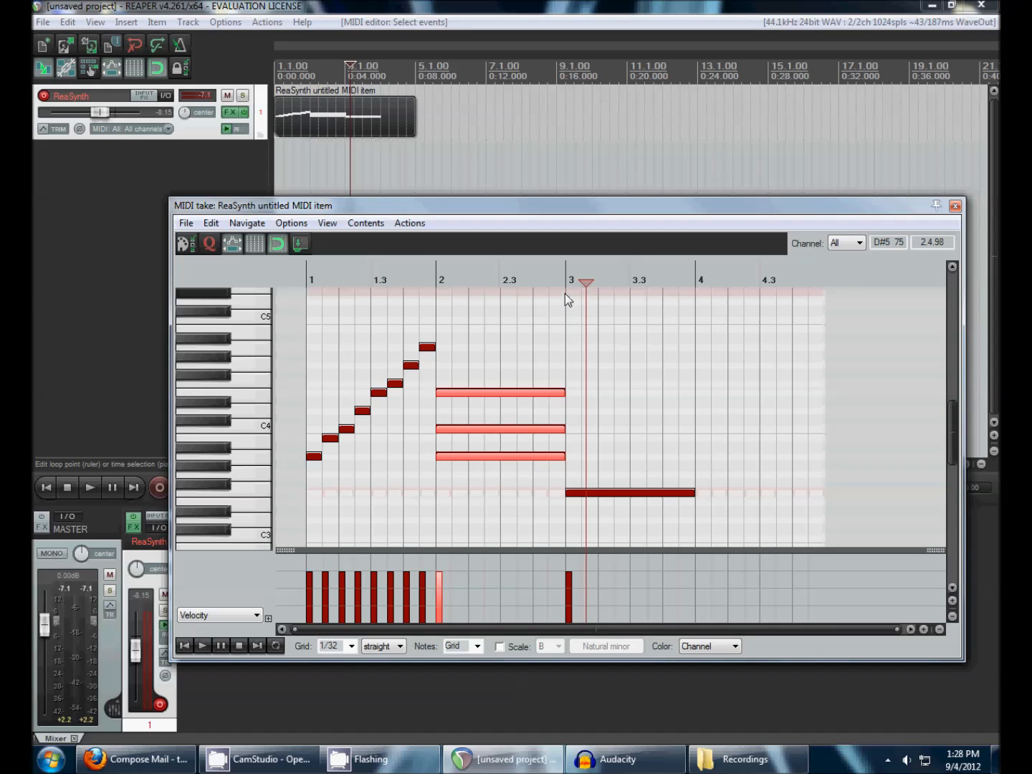
key("ctrl+d")
left_click_drag(637, 463, 649, 319)
key("Delete")
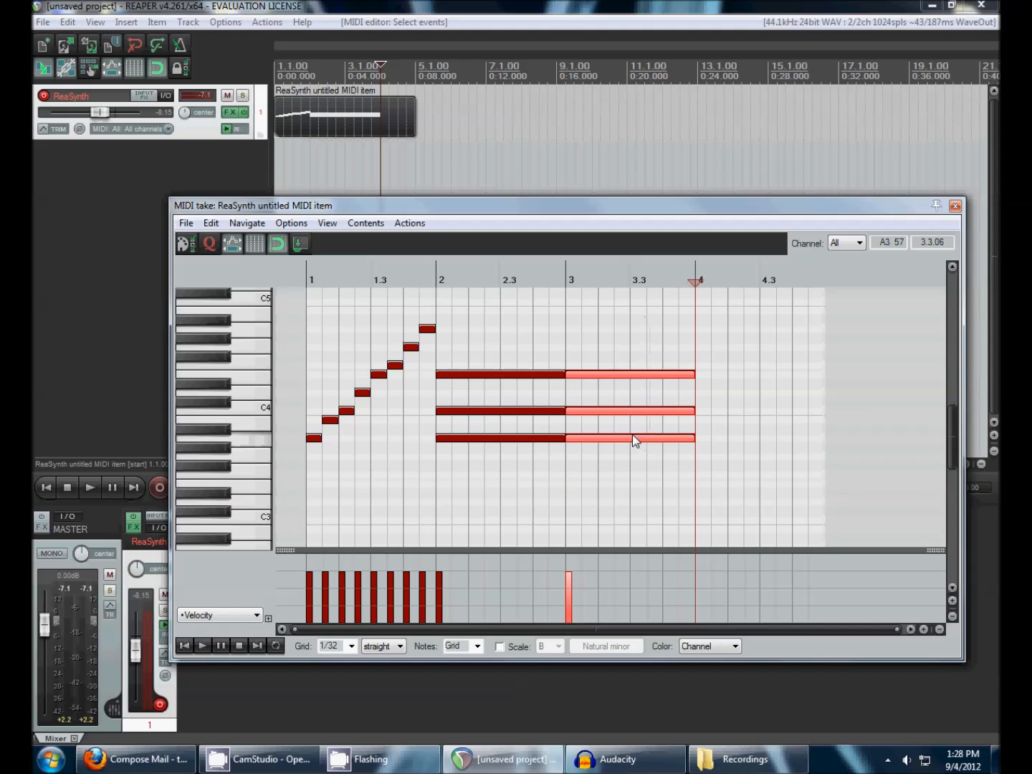
left_click_drag(632, 436, 630, 476)
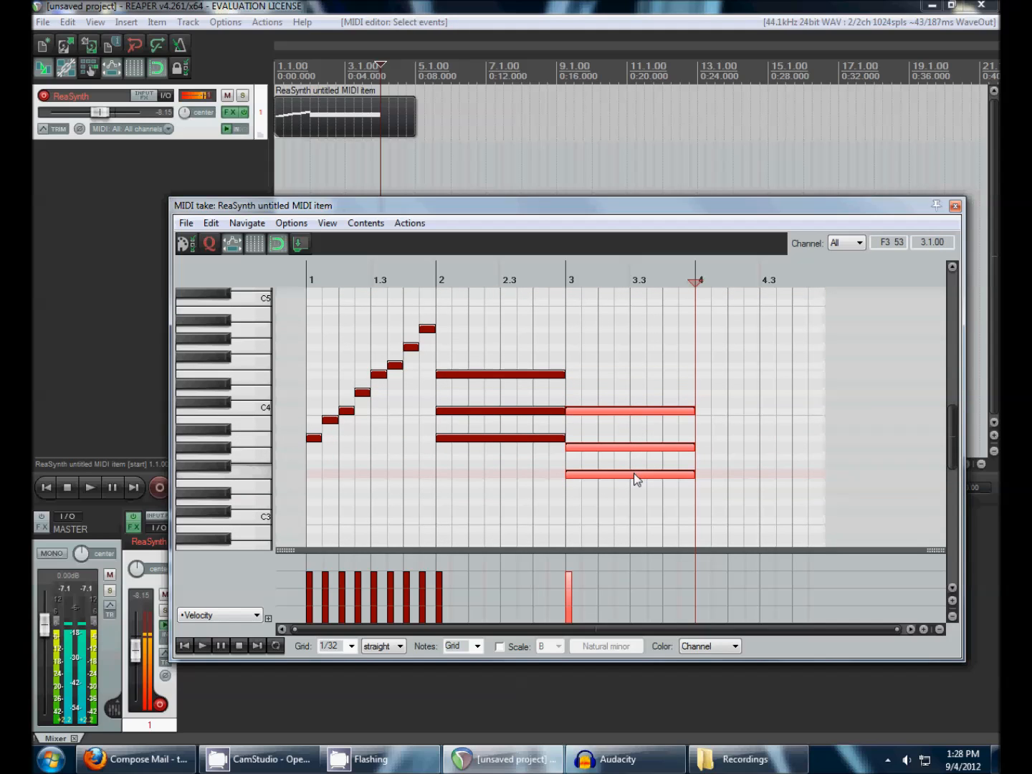
Raise the middle note of the bar 3 chord to A3 and select the whole chord
left_click(610, 431)
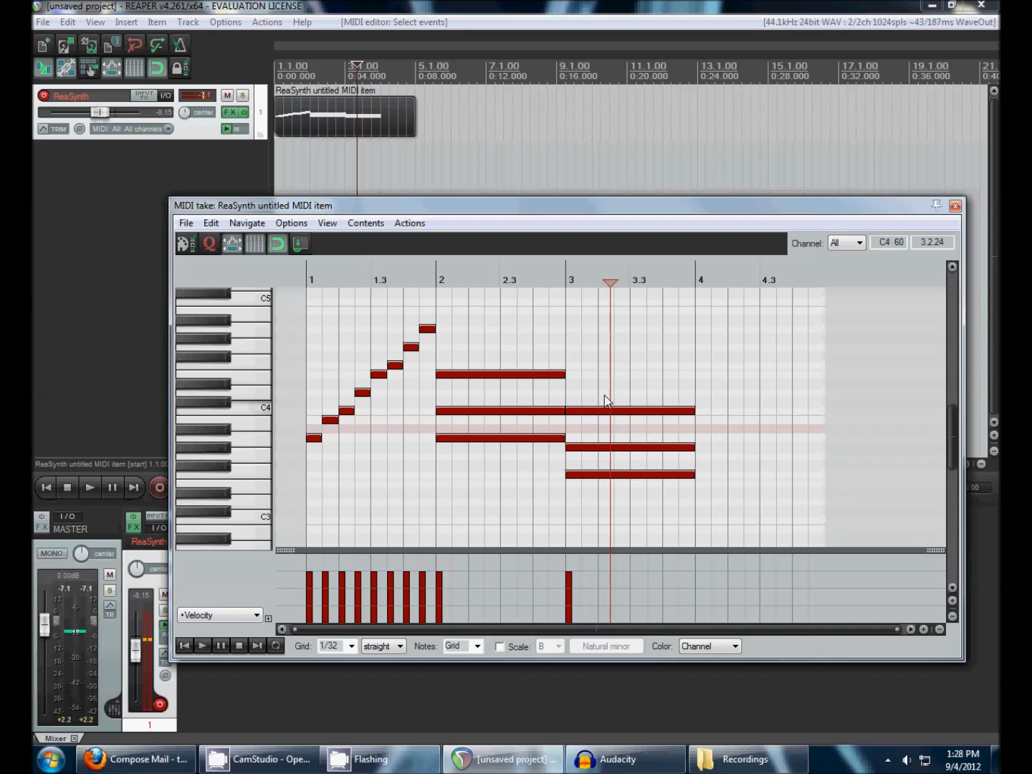
left_click_drag(604, 395, 606, 479)
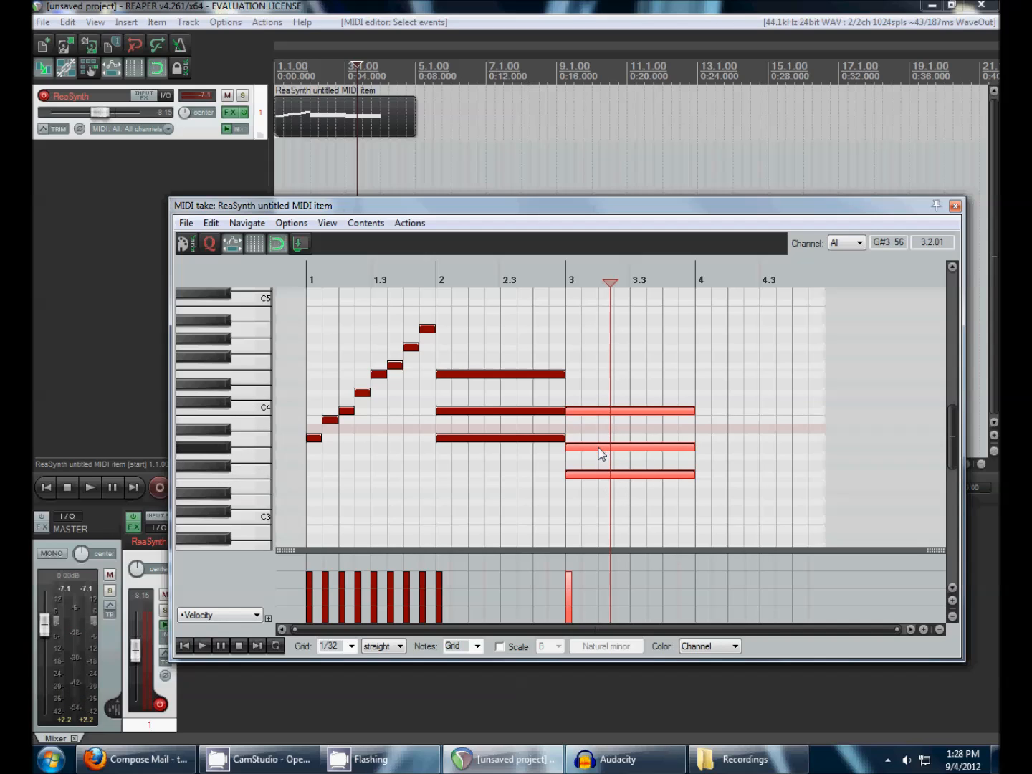
left_click(596, 449)
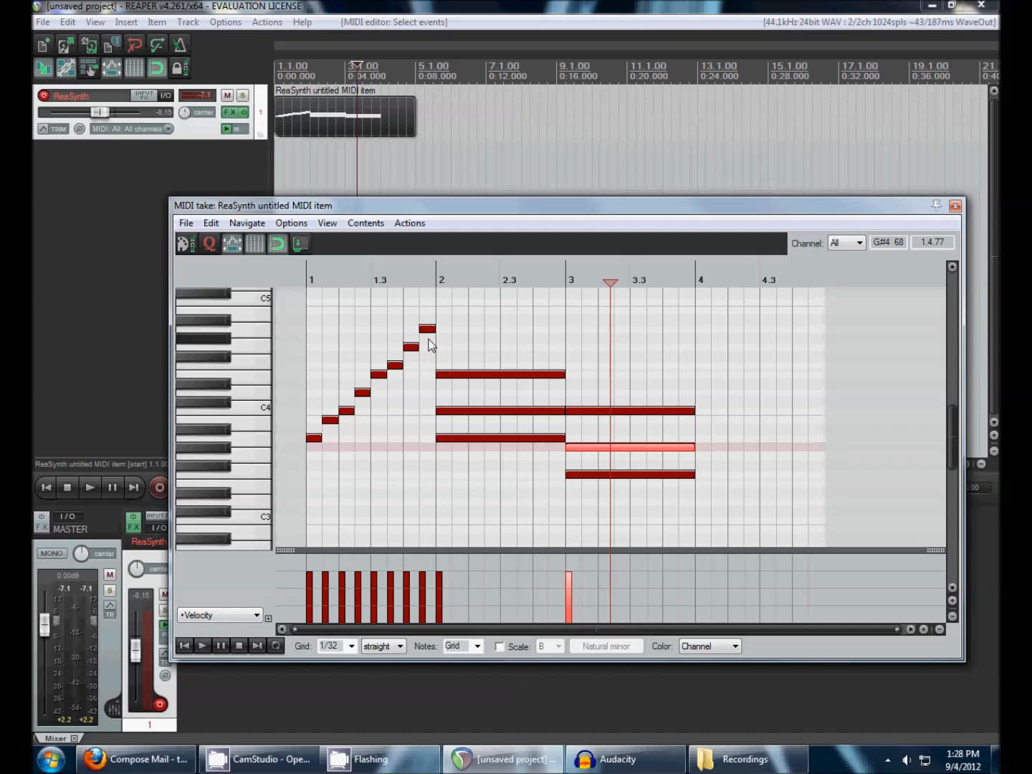
left_click_drag(440, 319, 355, 423)
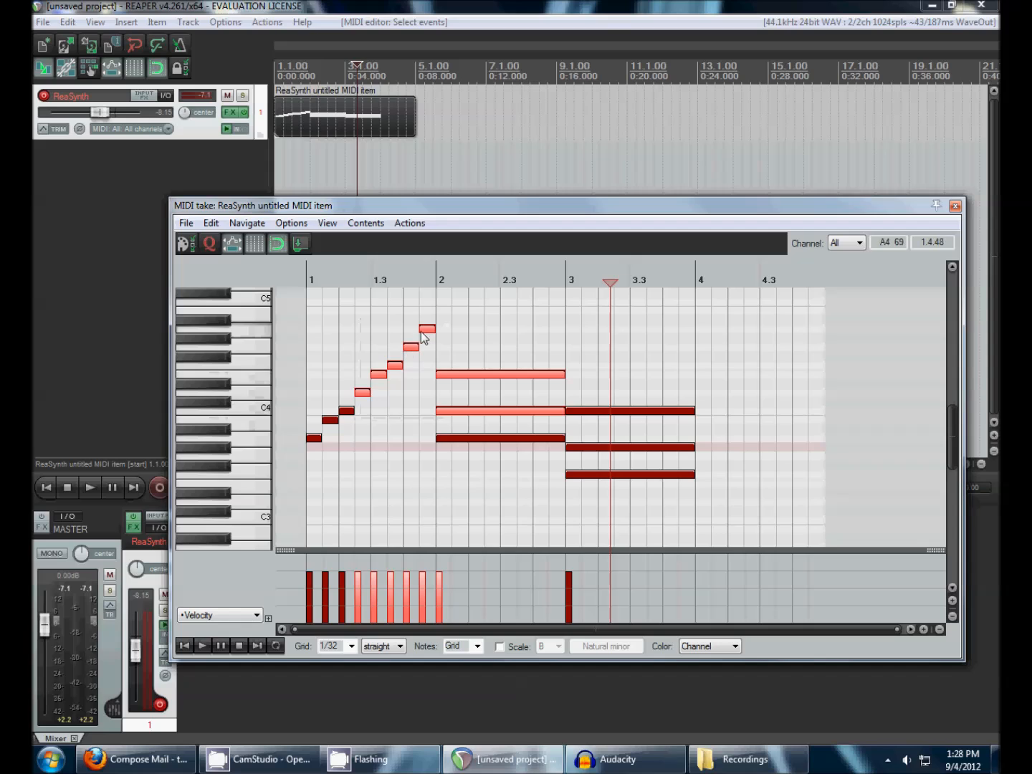
left_click(430, 342)
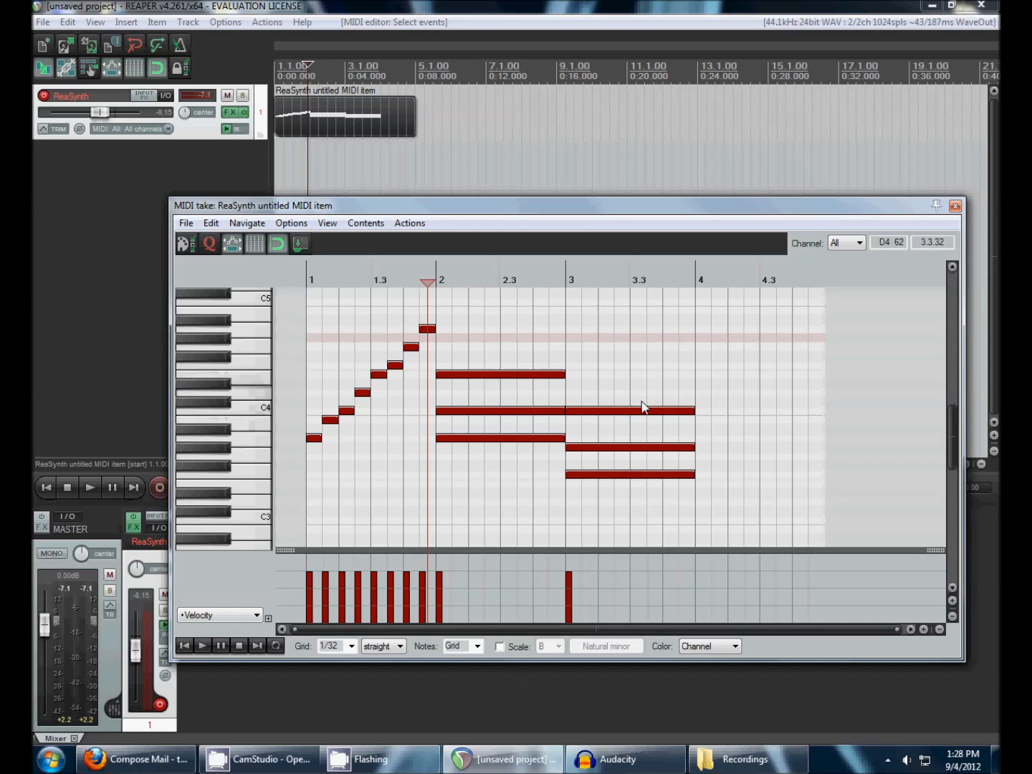
left_click(609, 447)
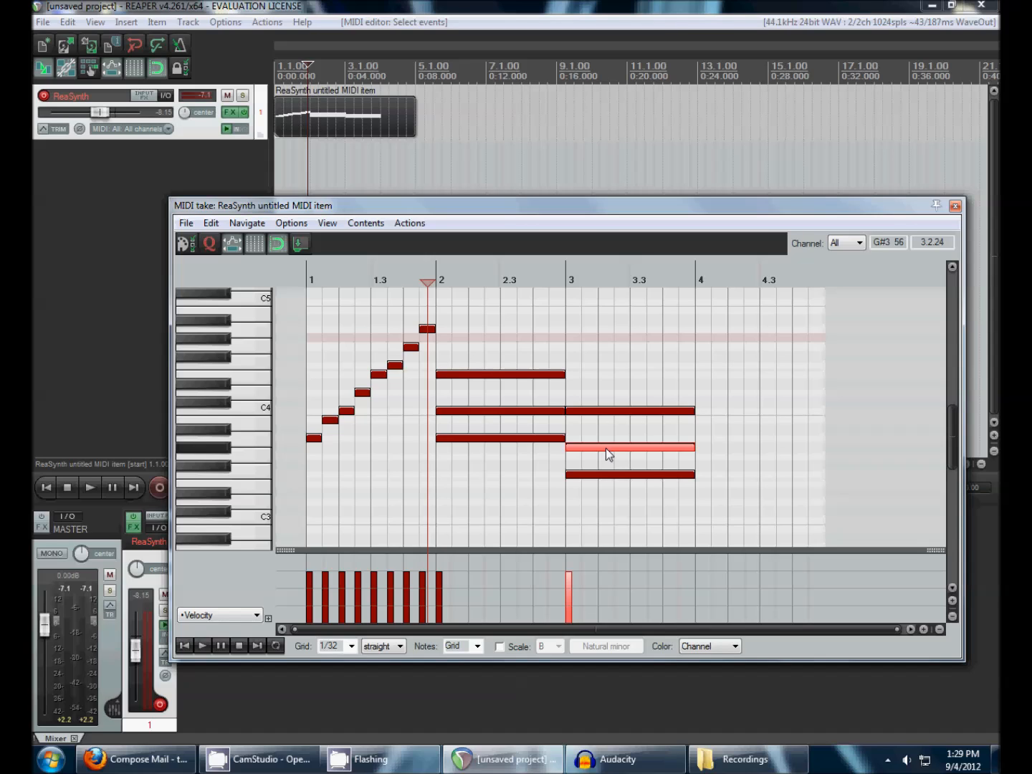
left_click_drag(605, 448, 610, 439)
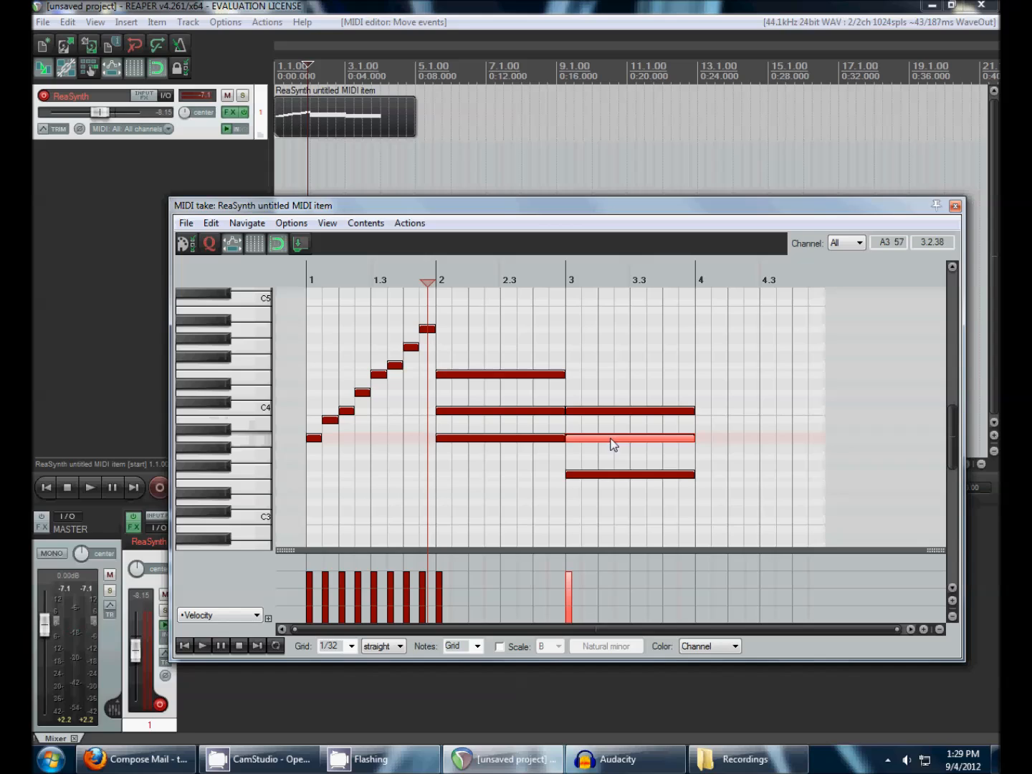
left_click_drag(610, 410, 606, 516)
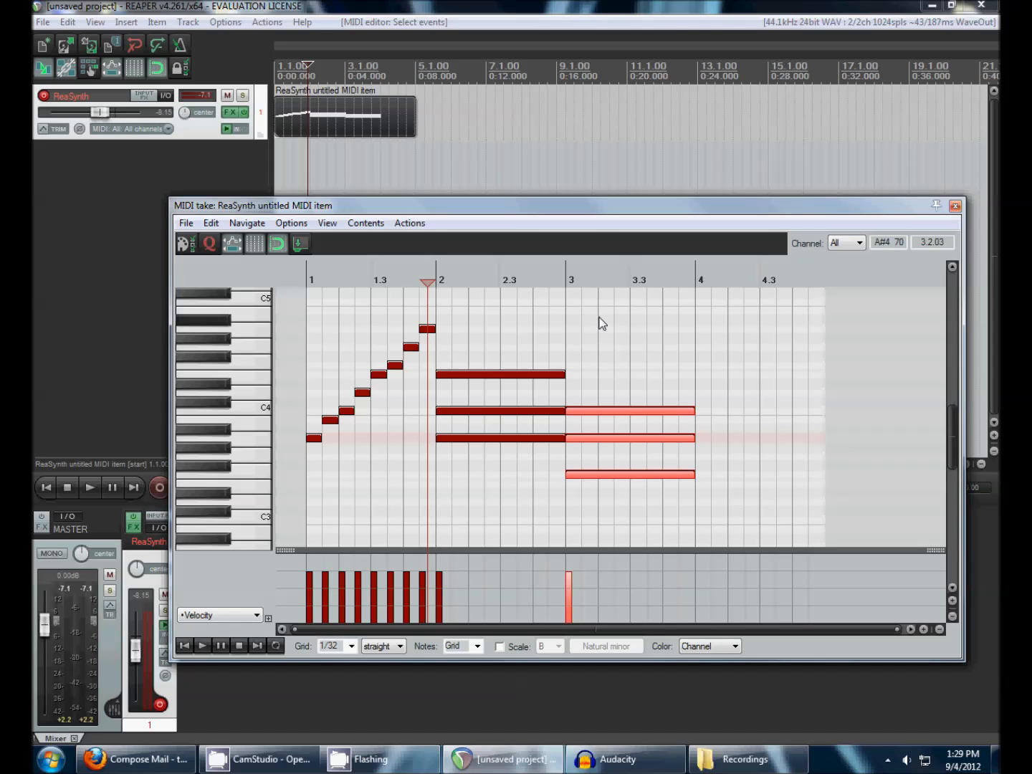
Draw a full-bar chord in bar 4 with the notes G3, B3 and D4, and play back the chords from bar 2
left_click(436, 346)
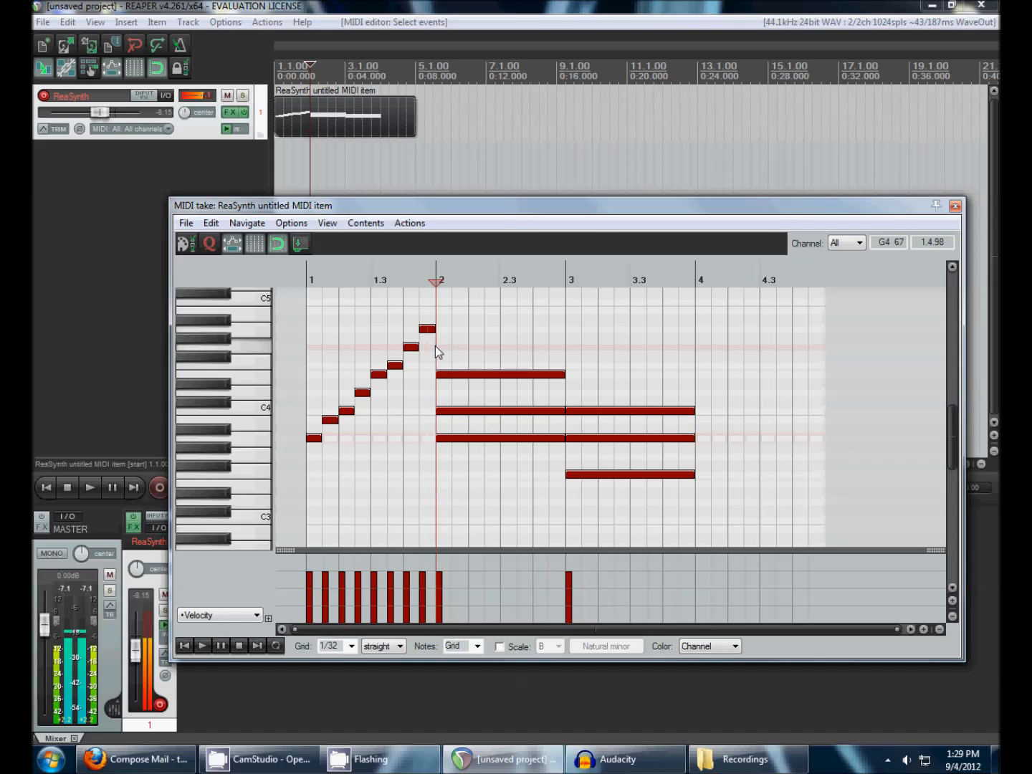
left_click(700, 456)
left_click_drag(757, 460, 831, 463)
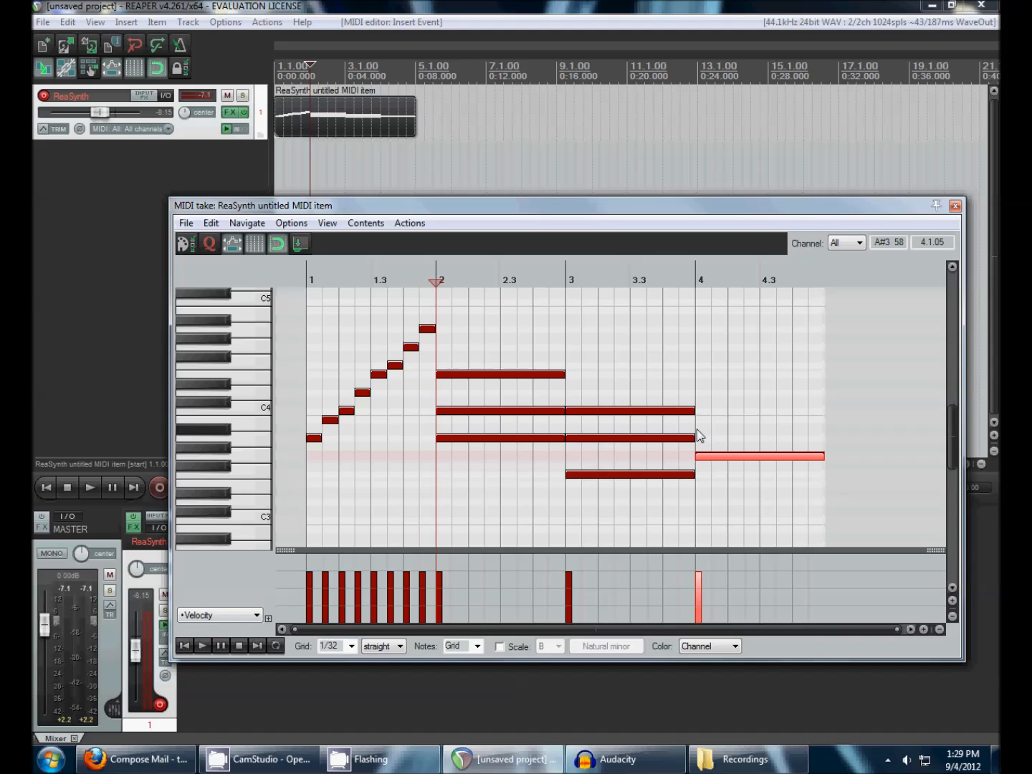
left_click_drag(696, 419, 850, 425)
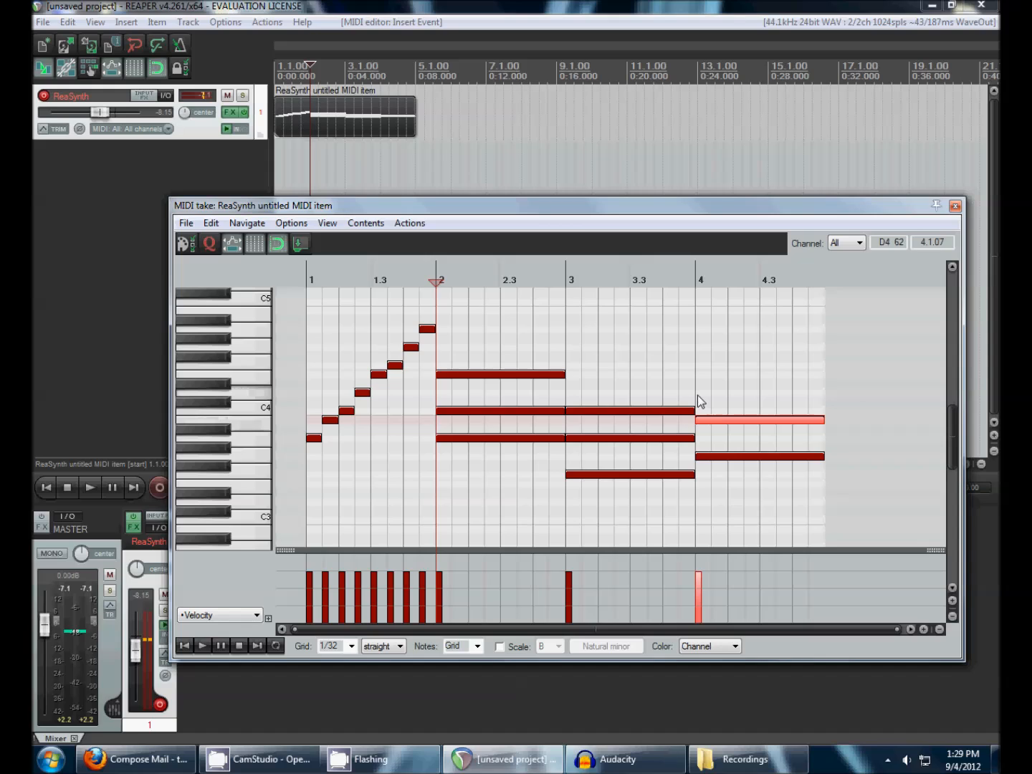
left_click_drag(698, 400, 848, 406)
key("Up")
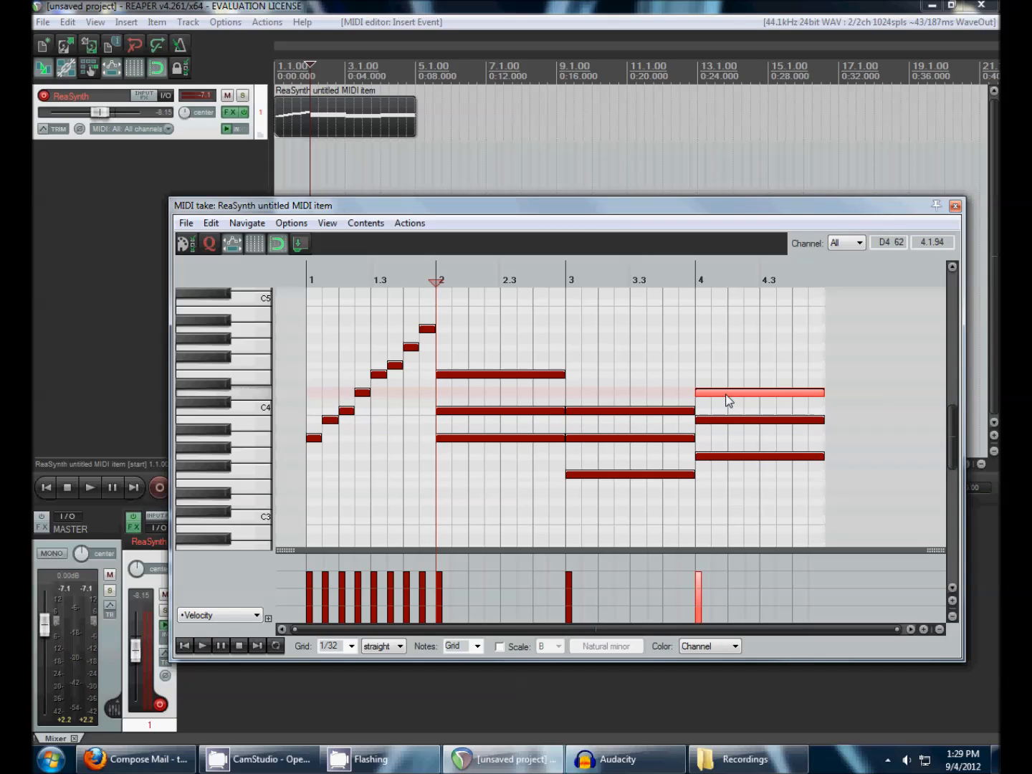
key("space")
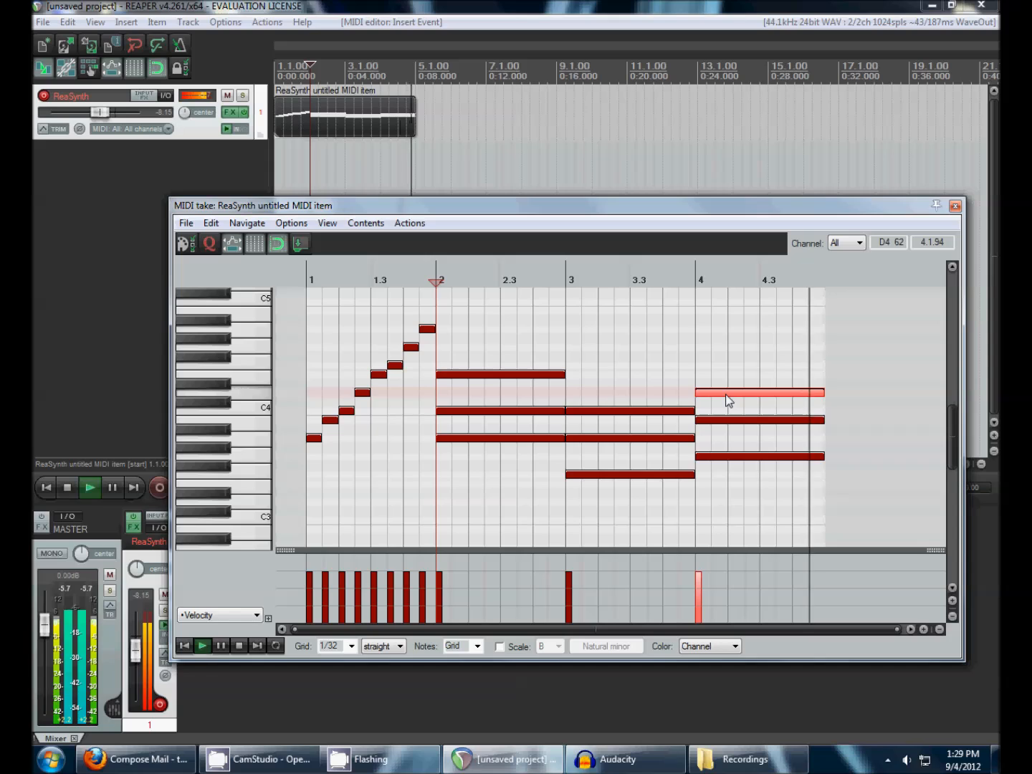
key("space")
Lengthen the MIDI item to the end of bar 5 and shift its loop boundary there to clear the repeated scale
scroll(729, 400, "down", 2)
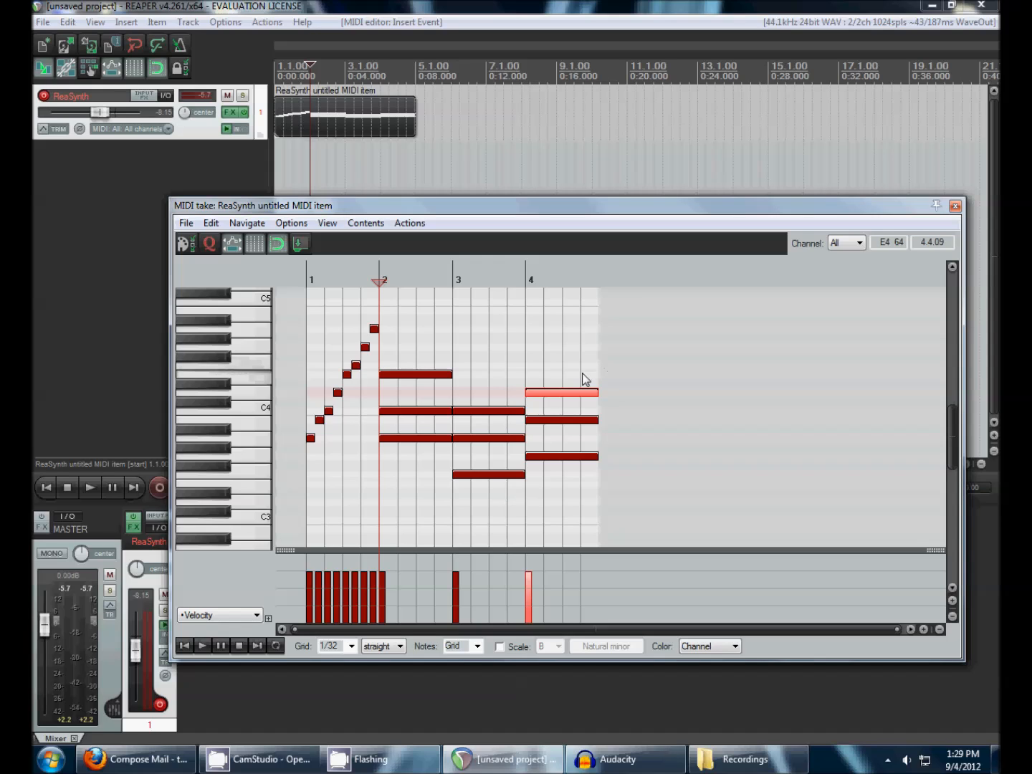
left_click_drag(602, 358, 680, 372)
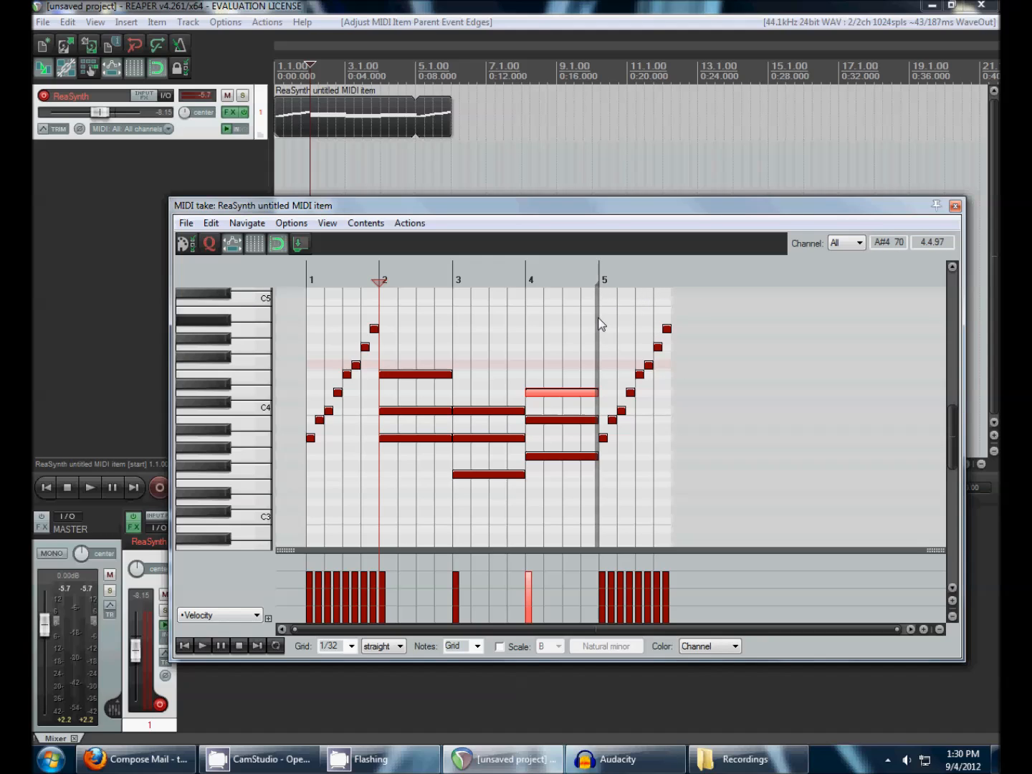
left_click_drag(600, 319, 675, 323)
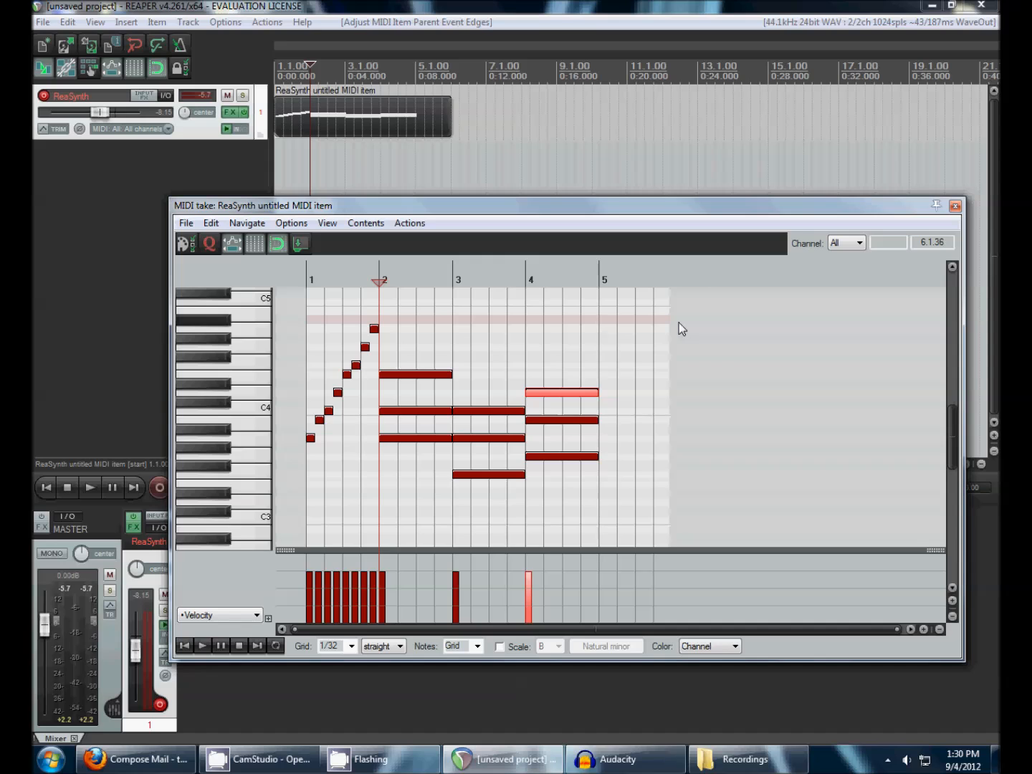
Draw a full-bar chord in bar 5 with the notes E3, G3 and B3, aligning the note starts with the bar line
scroll(619, 374, "up", 3)
scroll(812, 370, "down", 1)
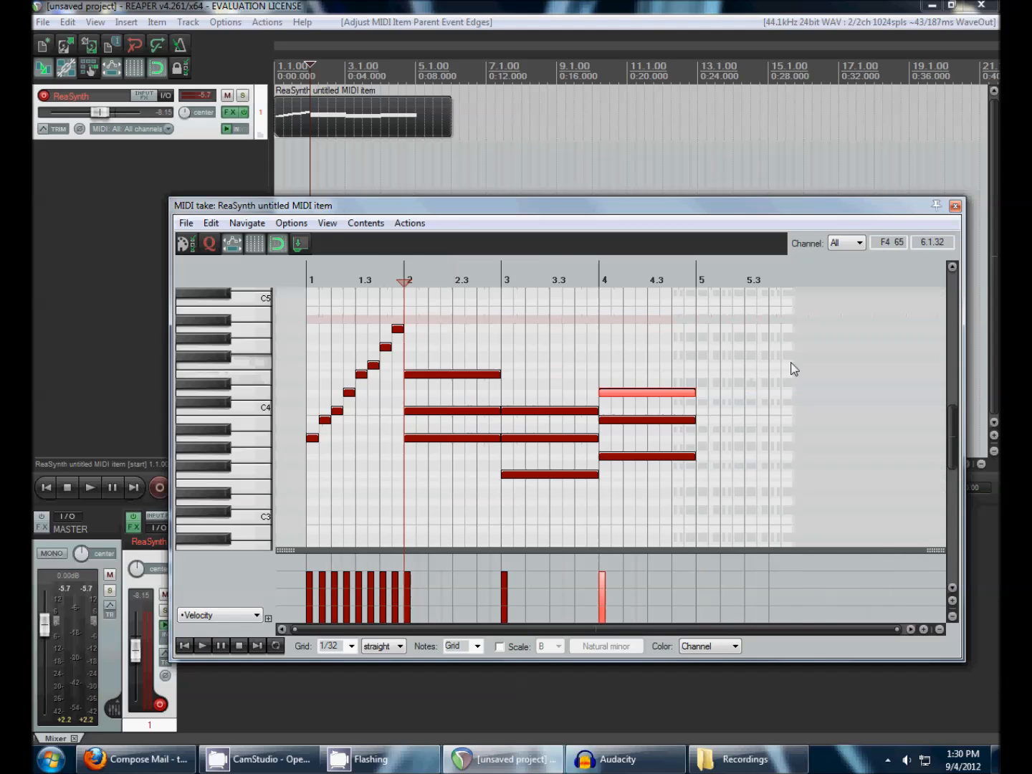
left_click(719, 378)
scroll(719, 377, "up", 1)
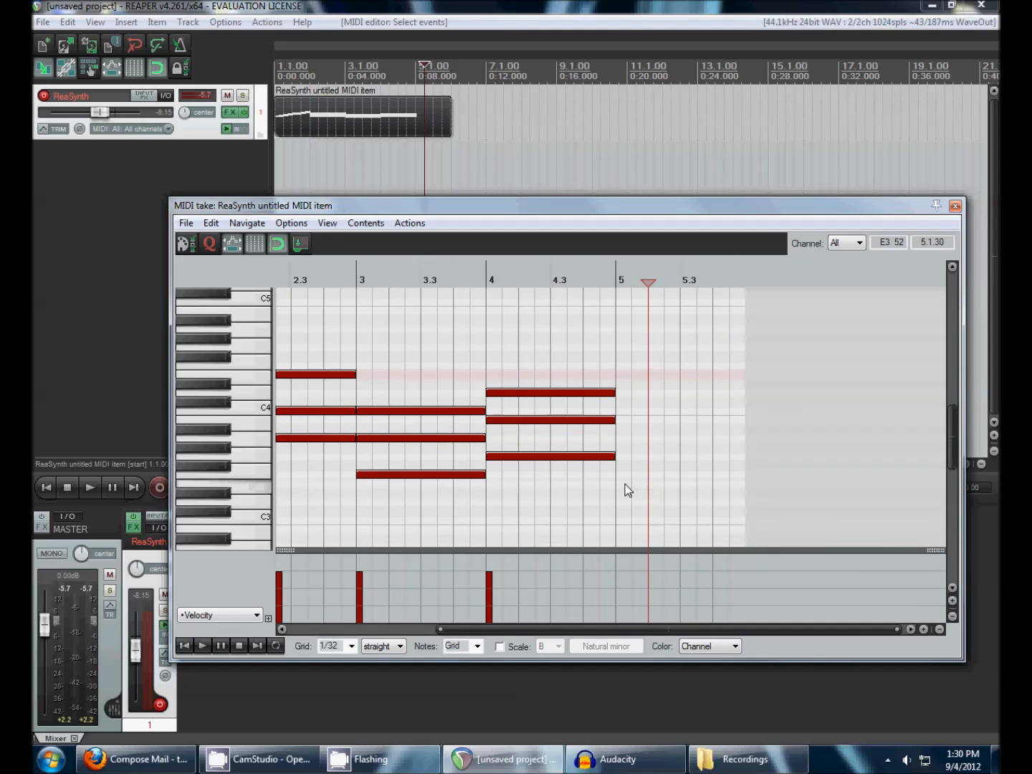
left_click_drag(620, 484, 749, 485)
left_click_drag(620, 456, 767, 463)
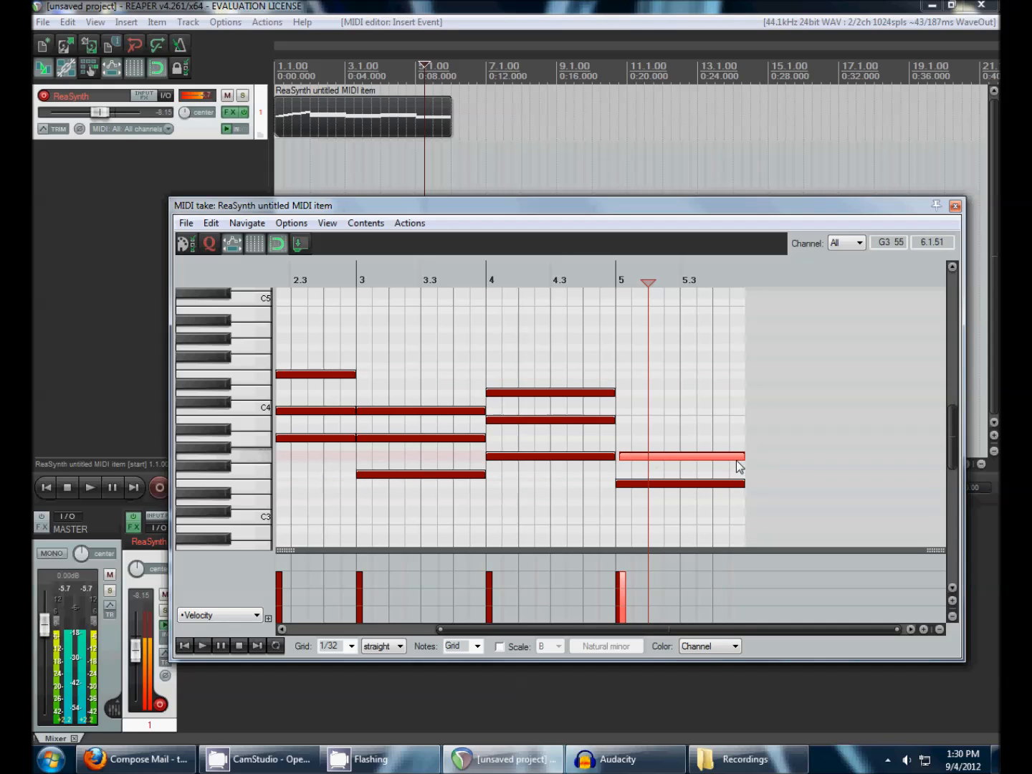
left_click_drag(621, 460, 753, 431)
left_click(621, 421)
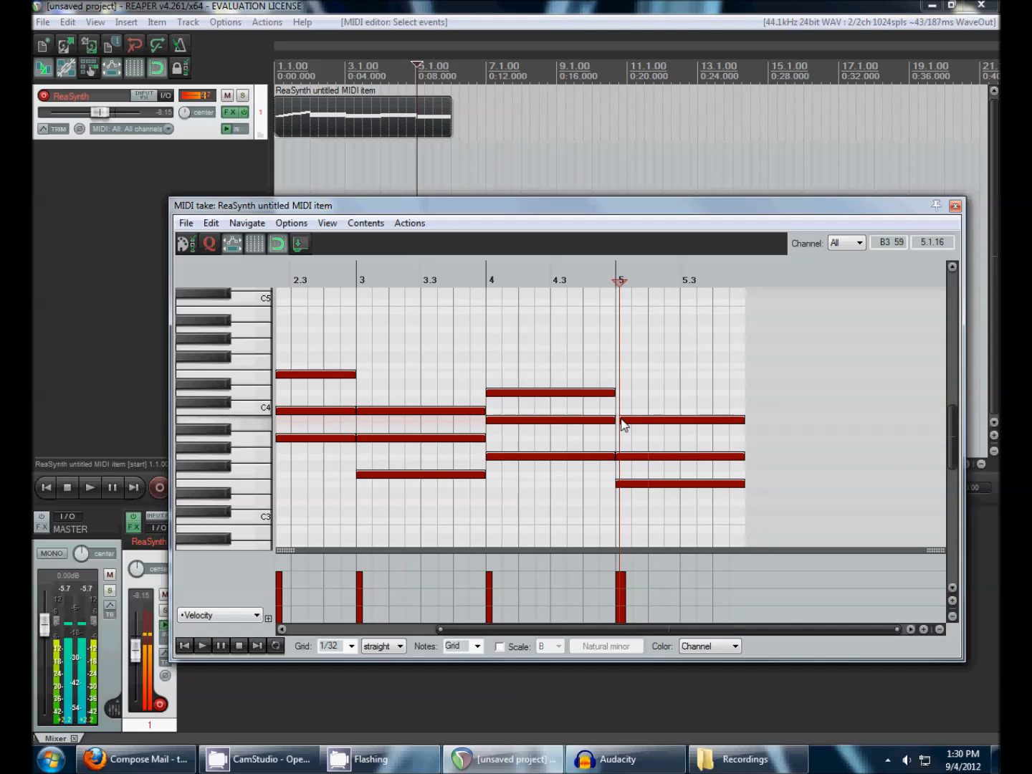
Play back the four-chord progression from bar 2
scroll(615, 420, "down", 4)
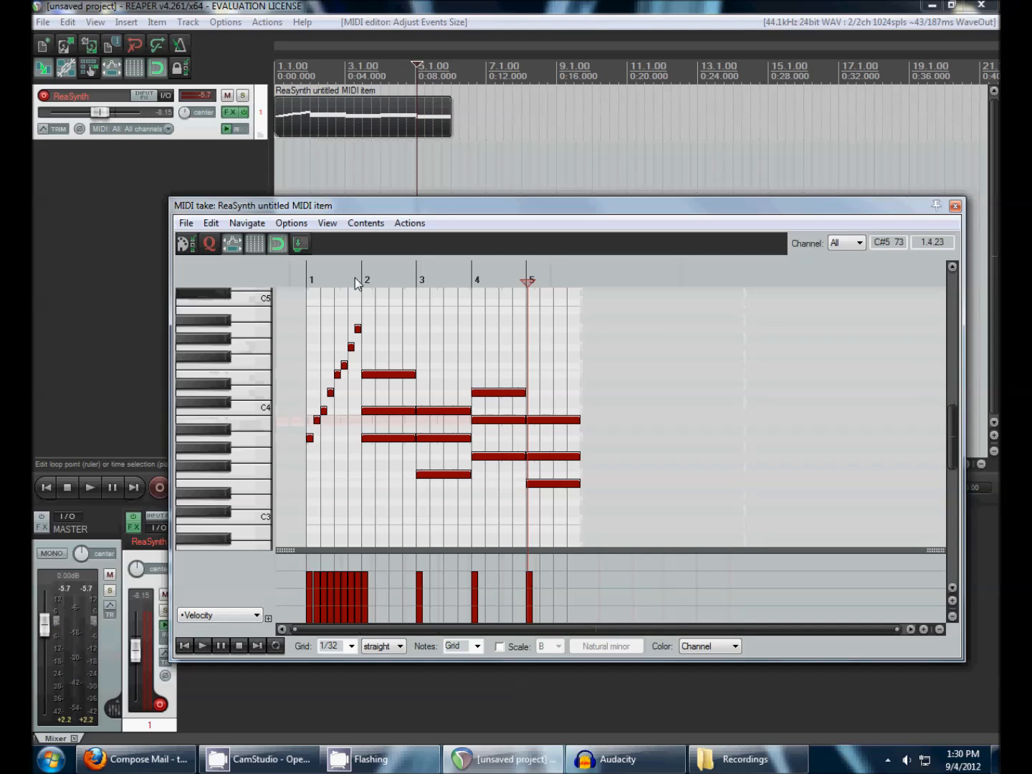
left_click(363, 282)
key("space")
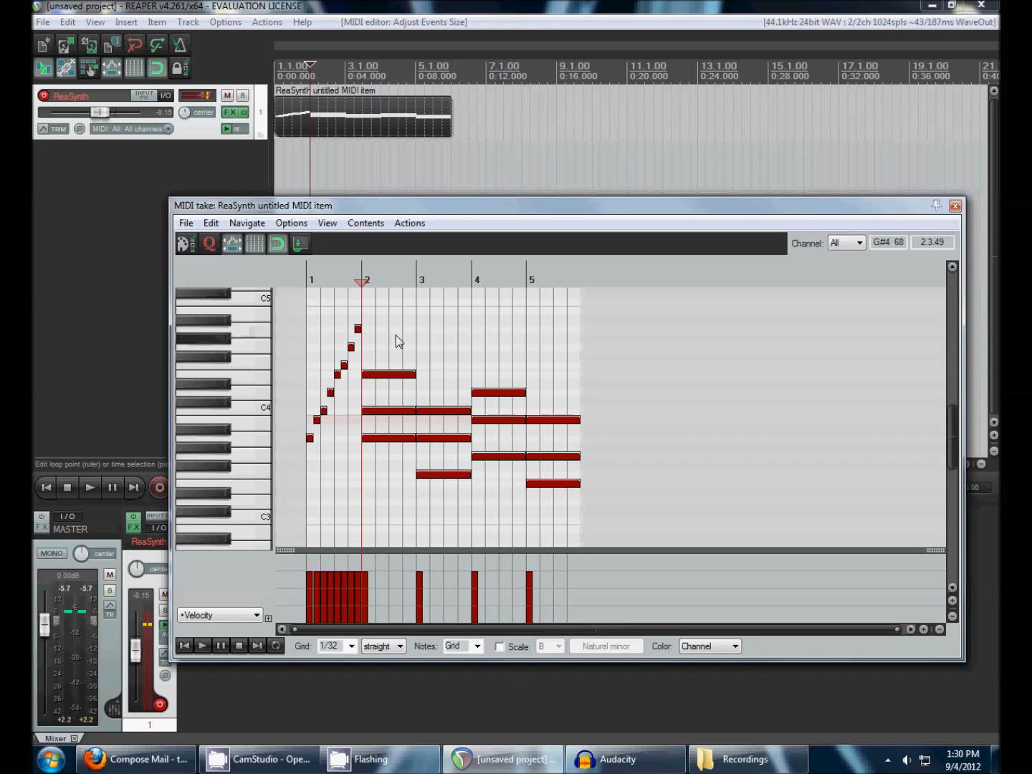
scroll(354, 326, "up", 2)
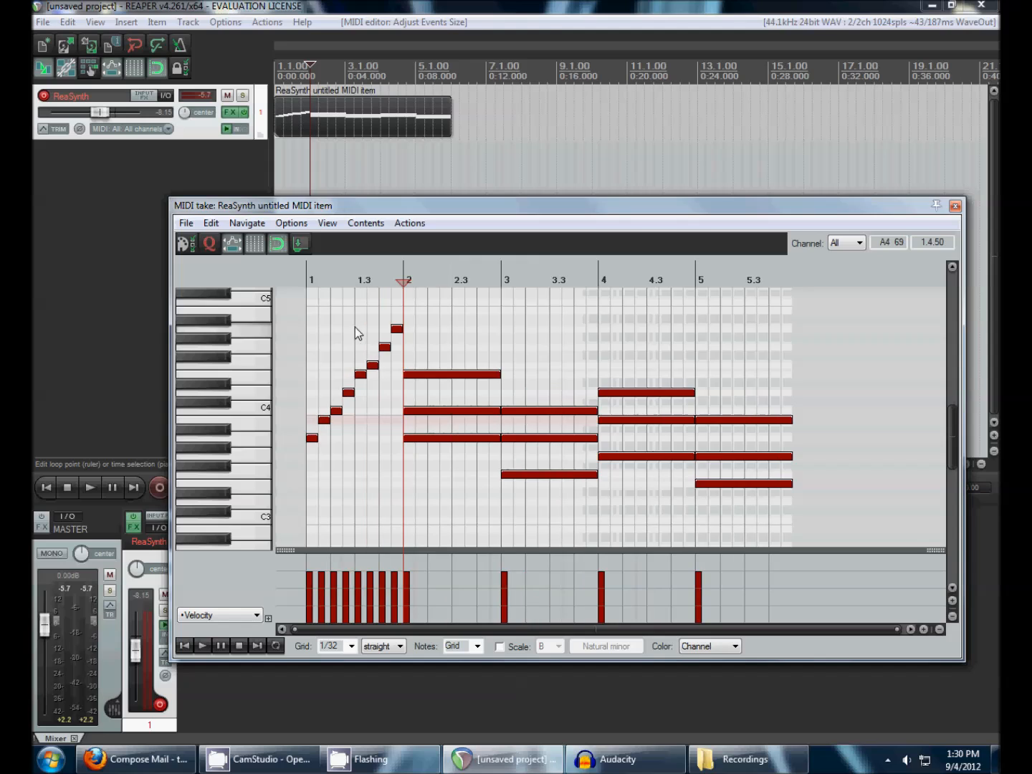
Close the MIDI editor, and try trimming the start of the MIDI item to bar 2 before undoing the trim
left_click(312, 129)
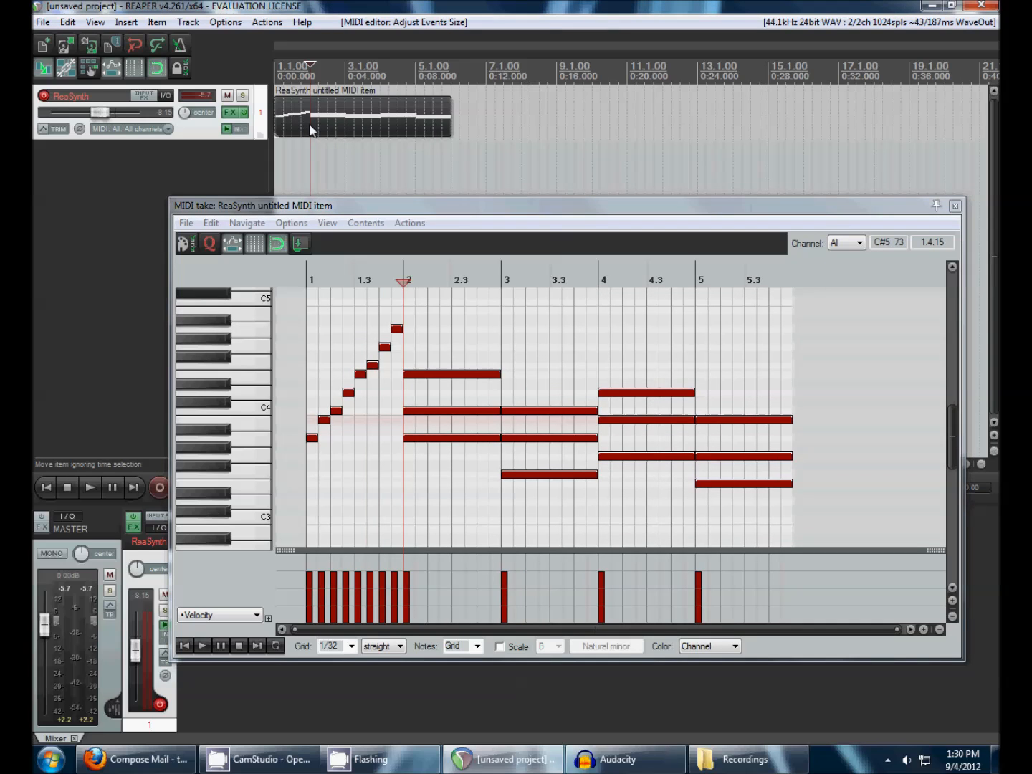
left_click(955, 206)
left_click_drag(276, 126, 311, 131)
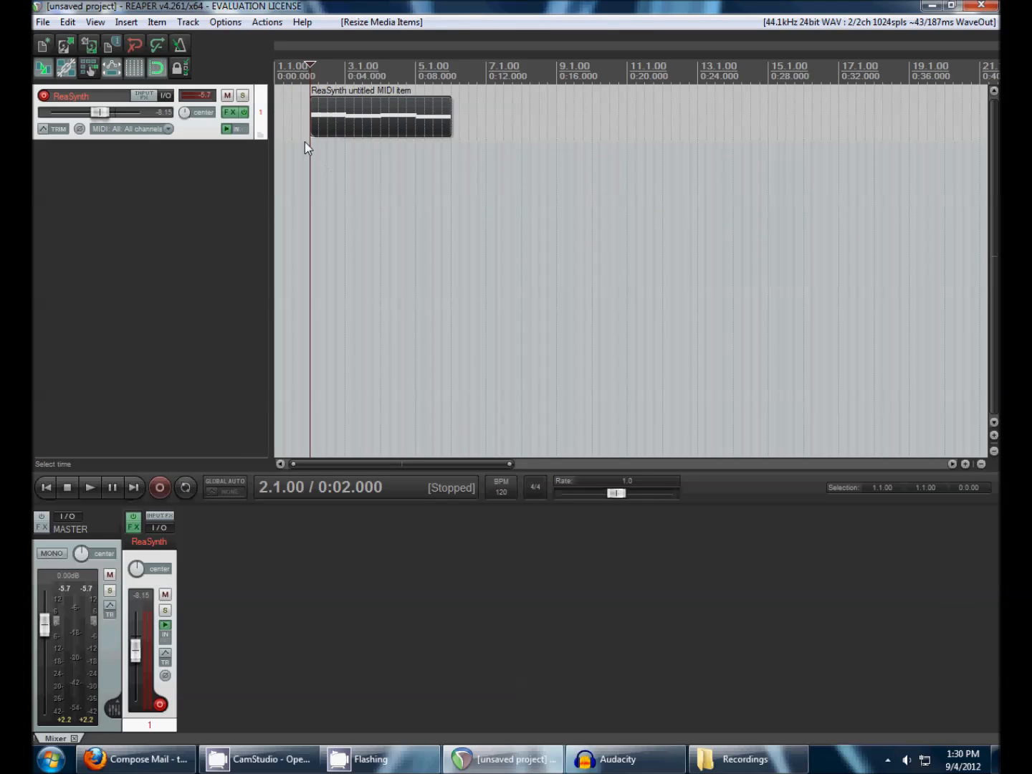
key("ctrl+z")
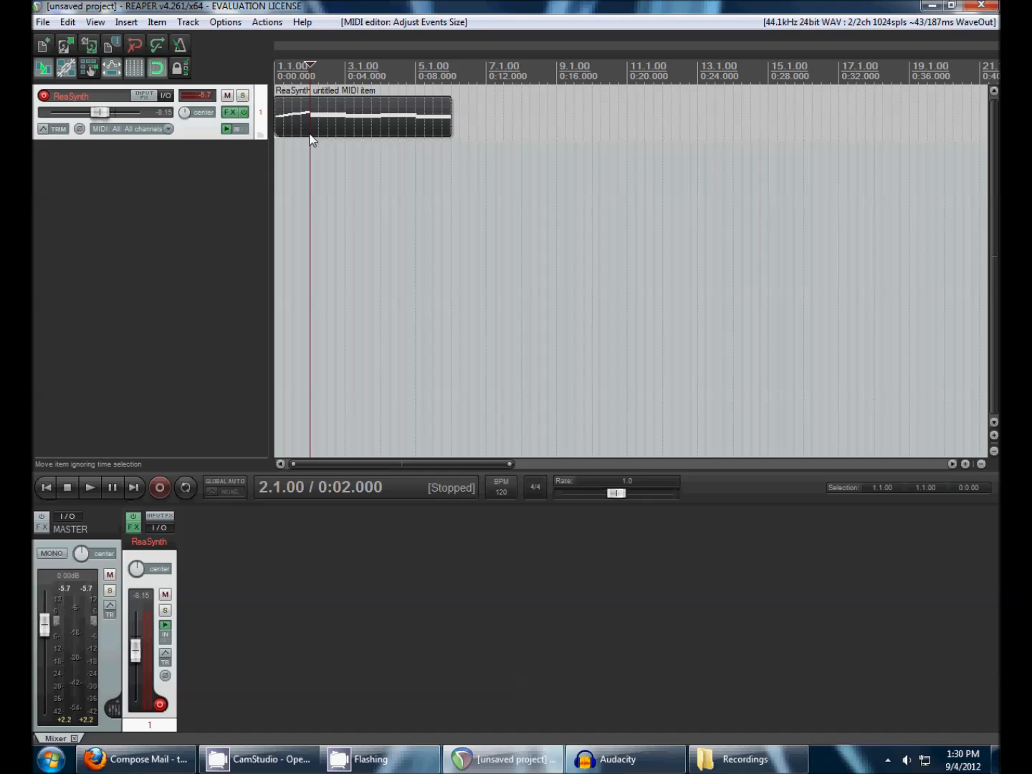
Split the MIDI item at bar 2 and delete the piece containing the scale
key("s")
mouse_move(320, 123)
left_mouse_down()
mouse_move(360, 123)
mouse_move(324, 126)
left_mouse_up()
left_click(283, 119)
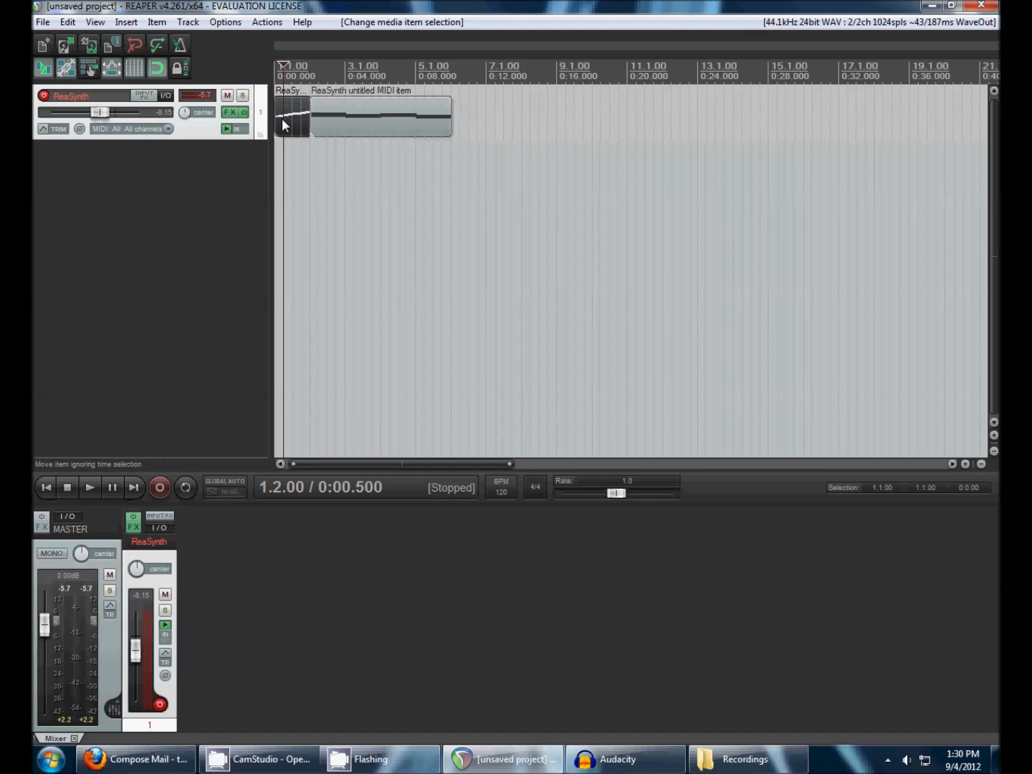
key("Delete")
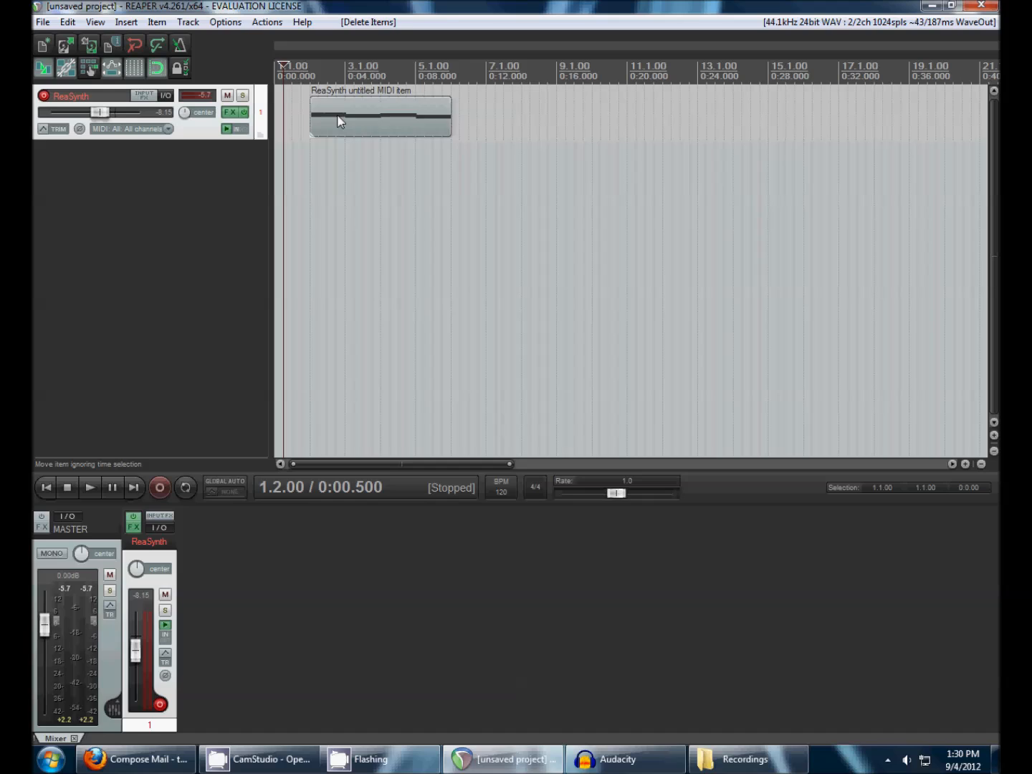
Split the remaining chord item at bars 3 and 4 and select the piece in bar 3
left_click(338, 116)
left_click(345, 131)
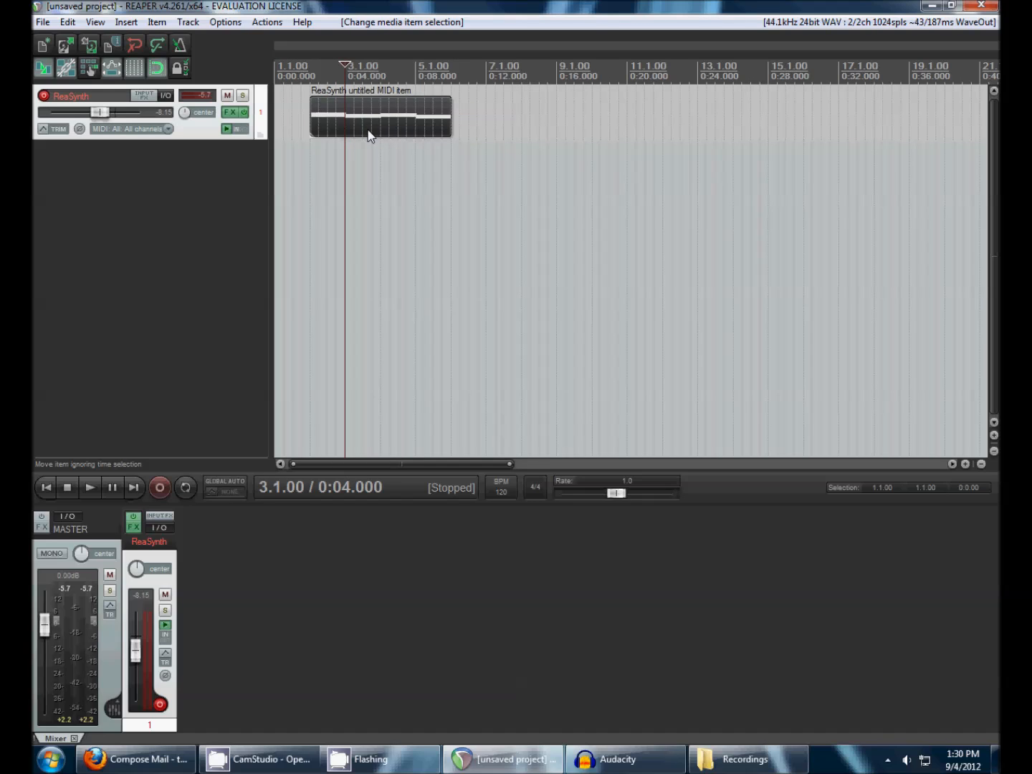
key("s")
left_click(382, 131)
key("s")
left_click(364, 127)
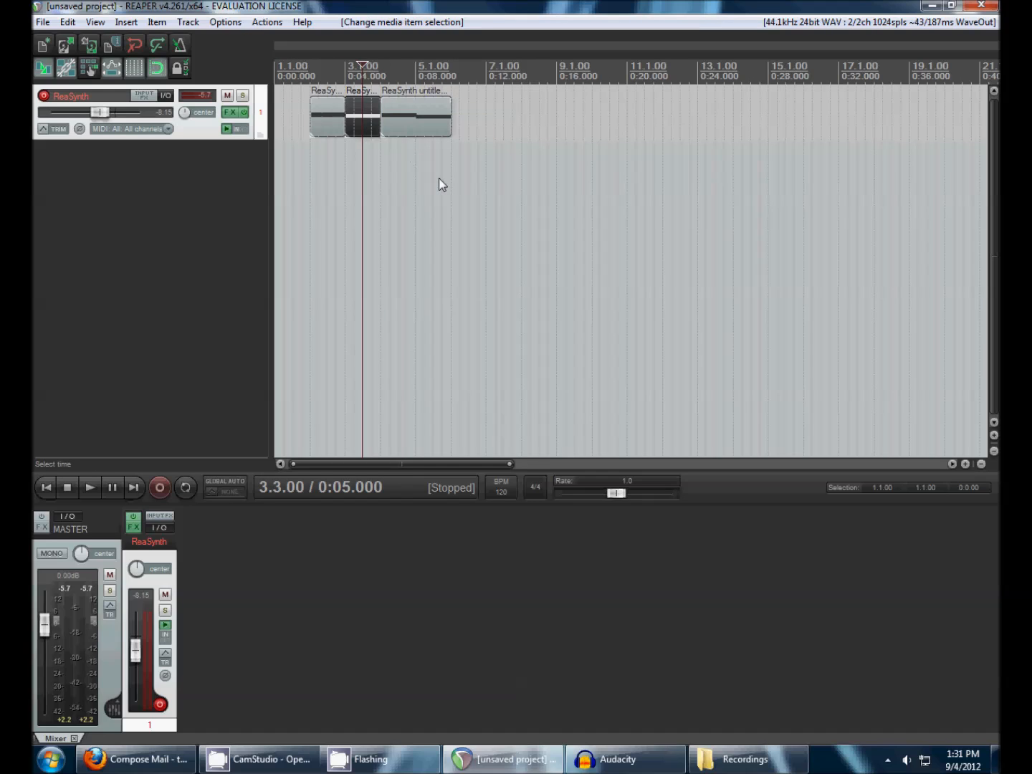
Undo the deletion of the bar 3 piece and the item splits, and move the whole chord item to bar 1
key("Delete")
key("ctrl+z")
key("ctrl+z")
key("ctrl+z")
key("ctrl+z")
left_click_drag(402, 119, 359, 119)
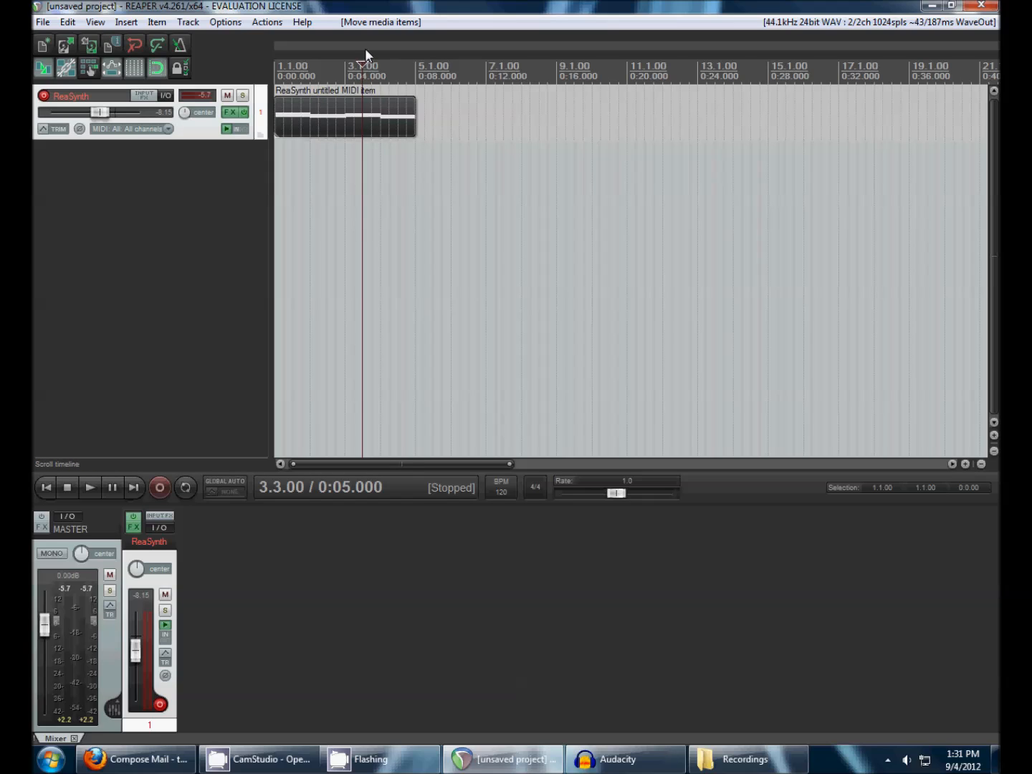
Turn on repeat and play back the chord progression from the project start
left_click_drag(364, 63, 345, 68)
left_click(280, 69)
left_click(274, 67)
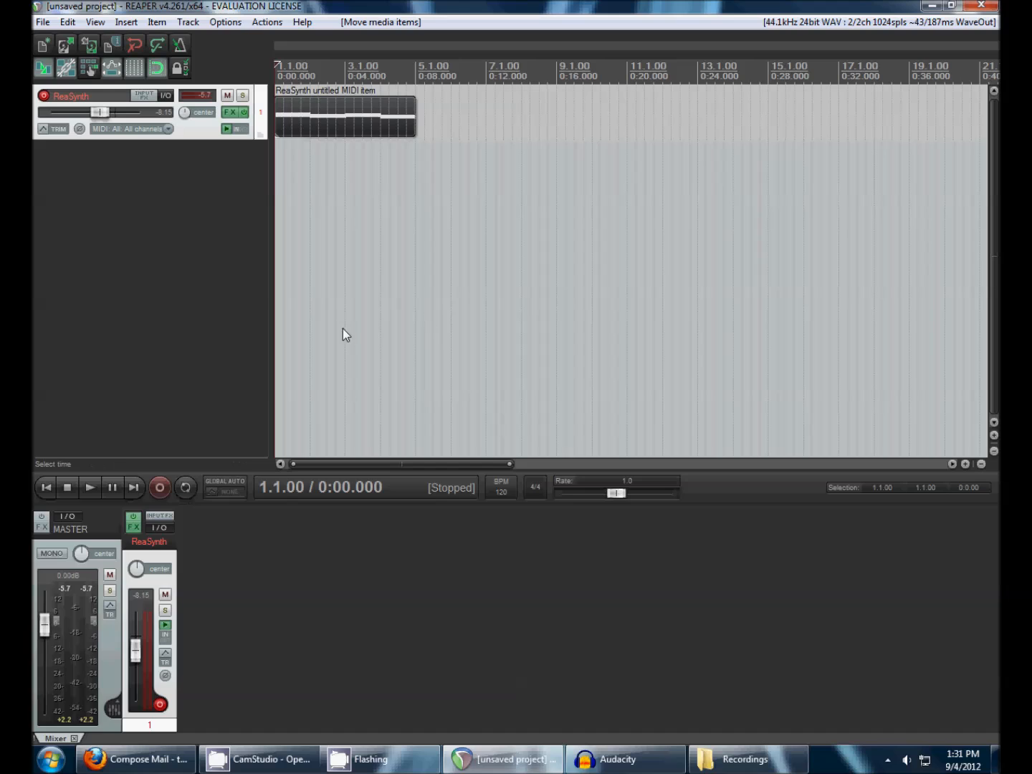
left_click(185, 487)
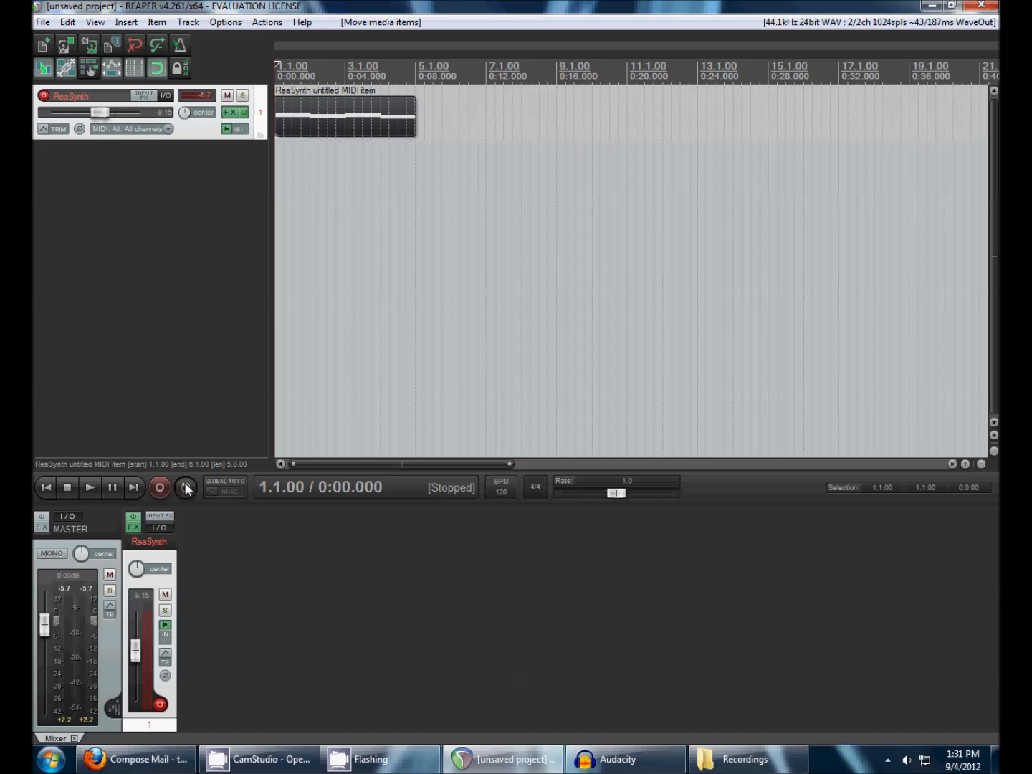
key("space")
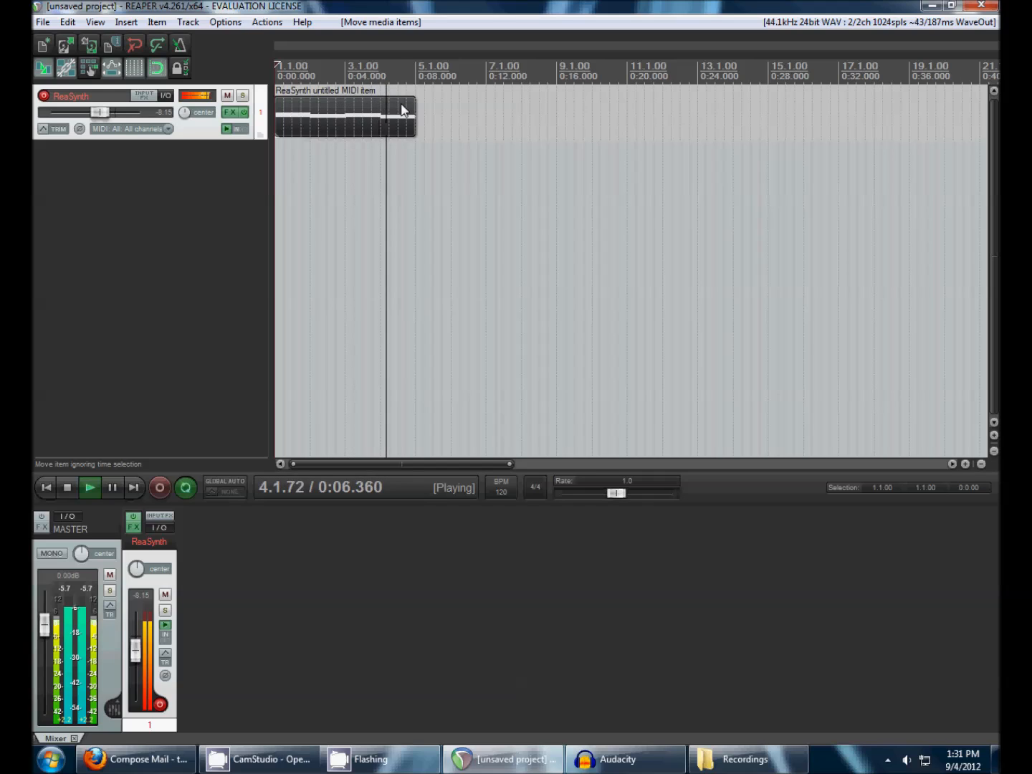
key("space")
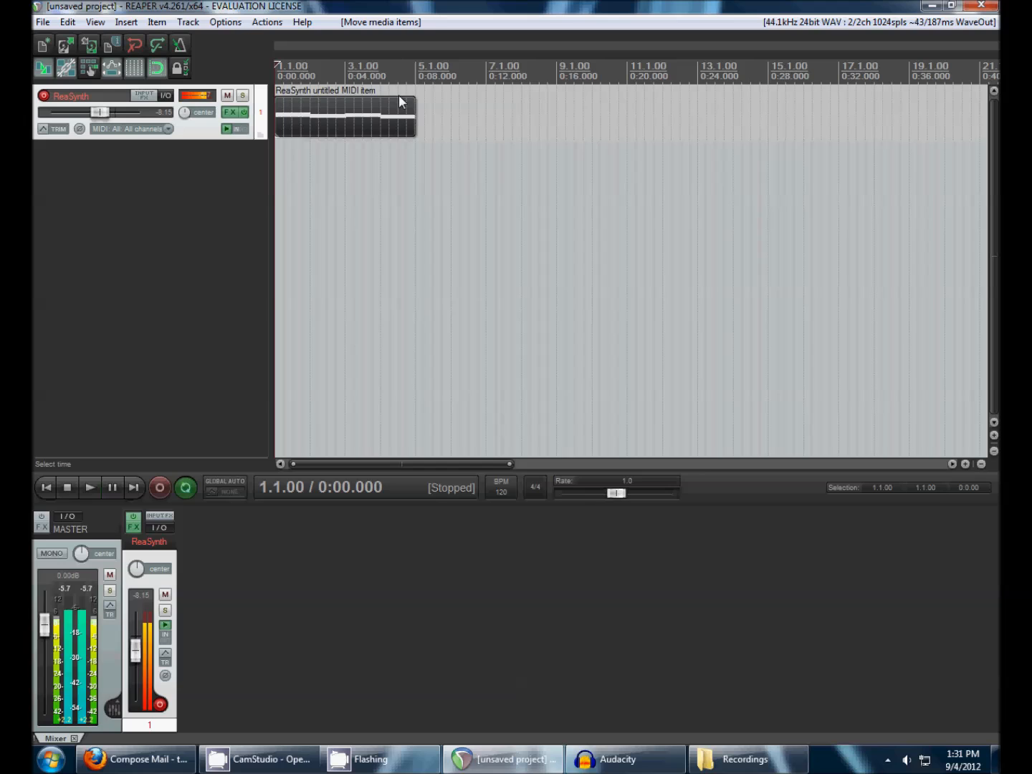
Paste a copy of the four-chord item directly after the original, starting at bar 5
double_click(401, 107)
scroll(679, 364, "down", 2)
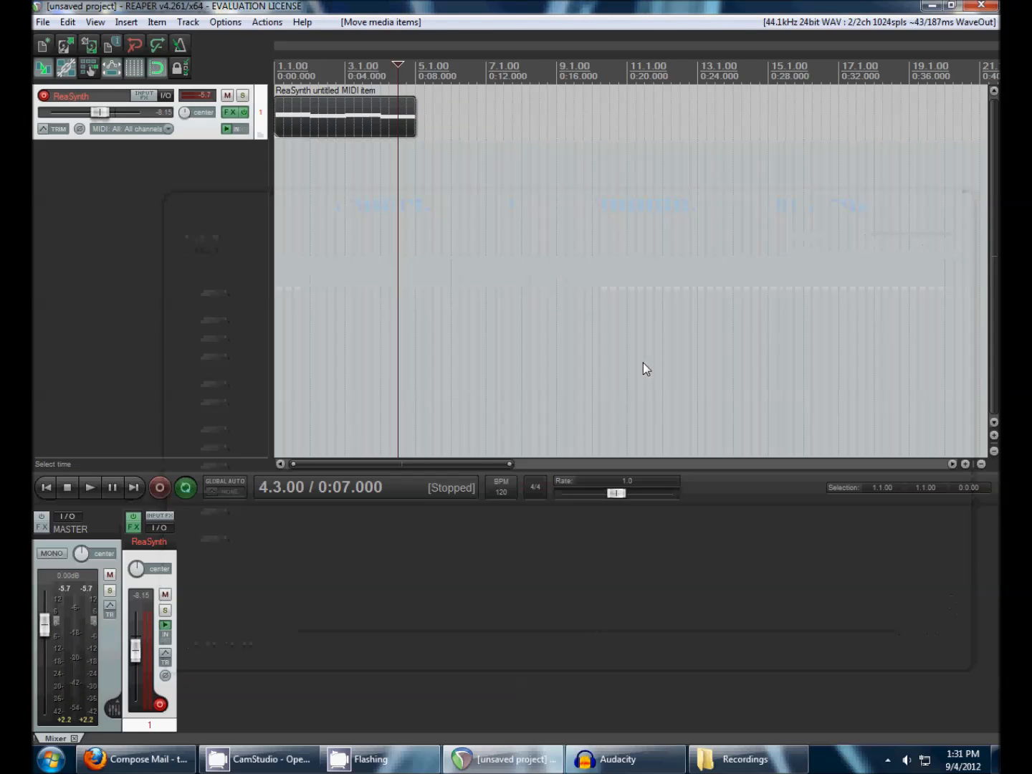
scroll(432, 284, "up", 1)
scroll(431, 241, "down", 3)
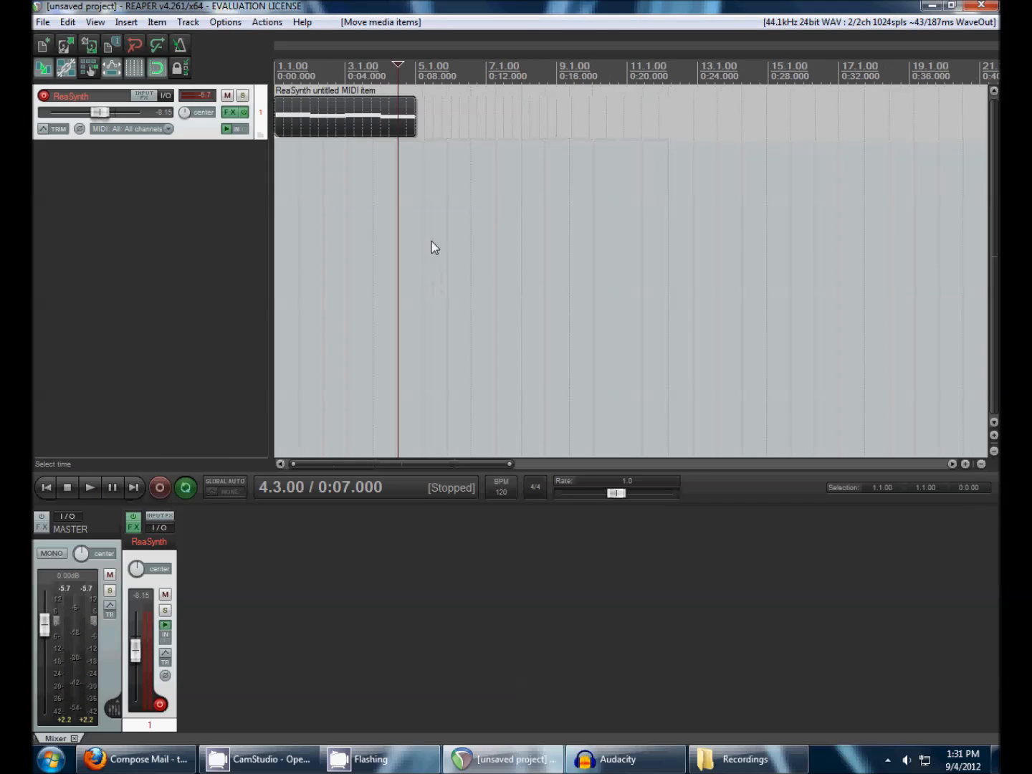
left_click(411, 109)
key("ctrl+v")
scroll(424, 98, "down", 1)
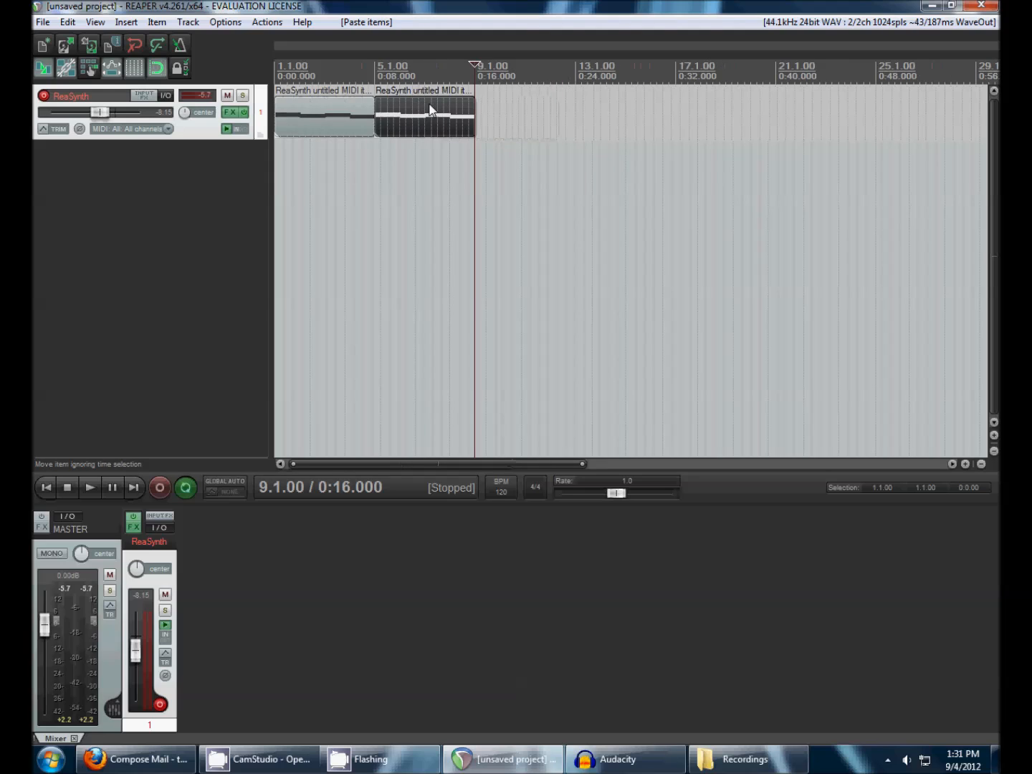
left_click(279, 107)
scroll(536, 126, "up", 1)
left_click(551, 111)
scroll(551, 111, "up", 1)
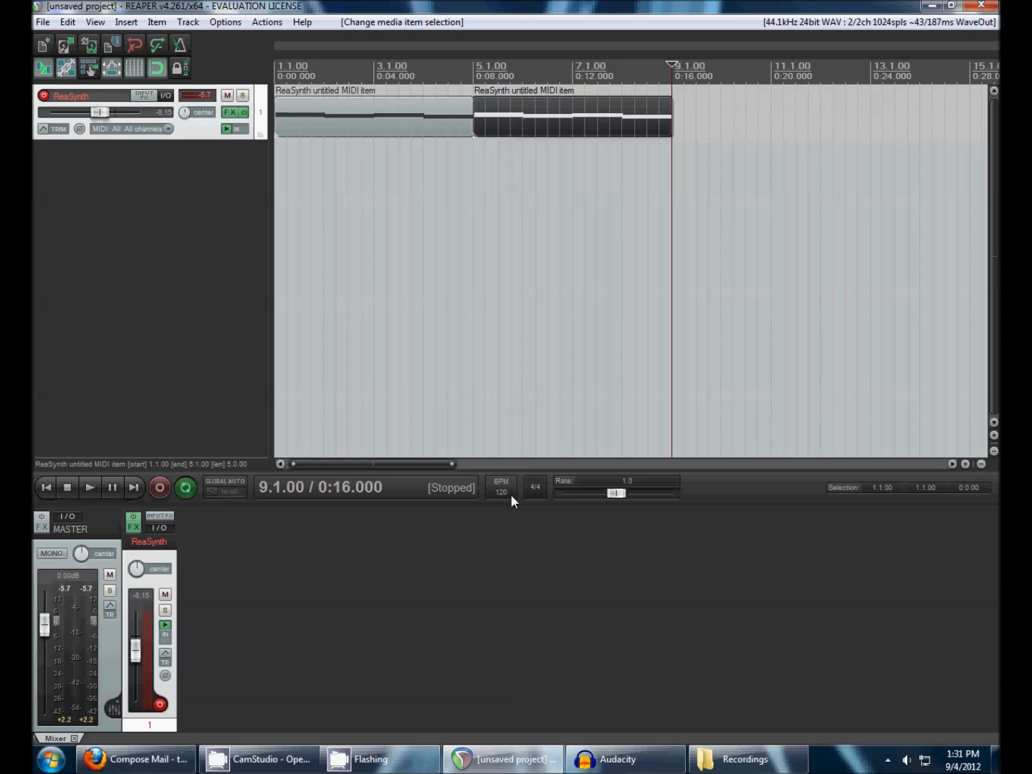
scroll(430, 119, "down", 3)
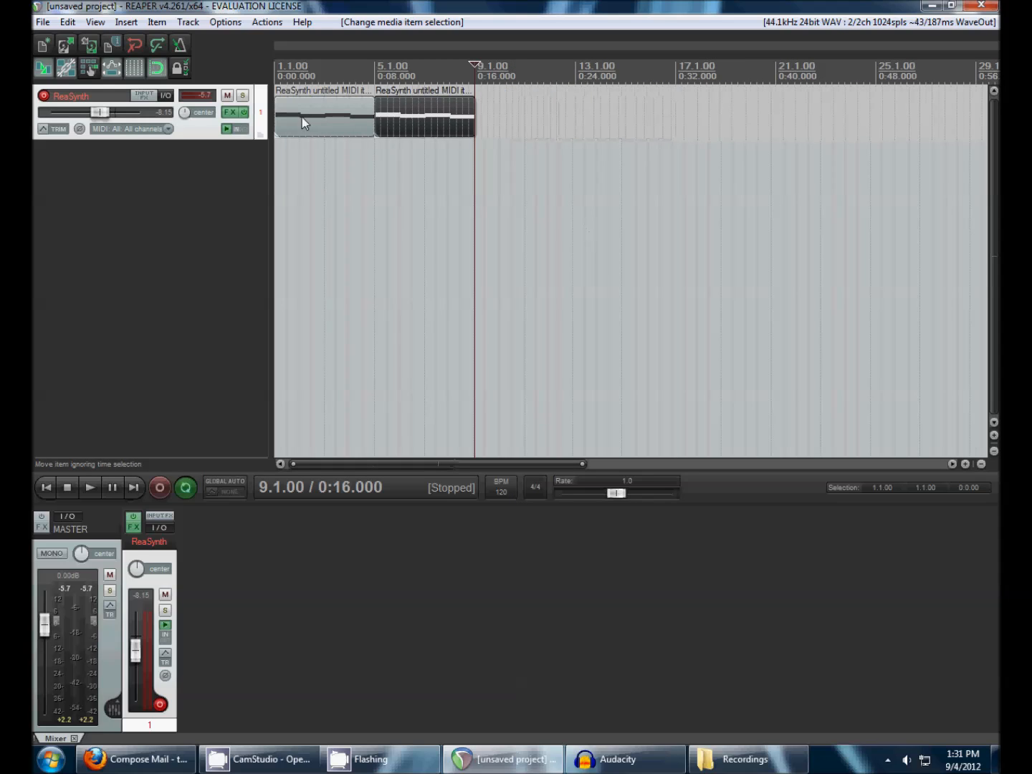
Insert the VSTi ReaSynth (Cockos) virtual instrument on a new second track
right_click(170, 162)
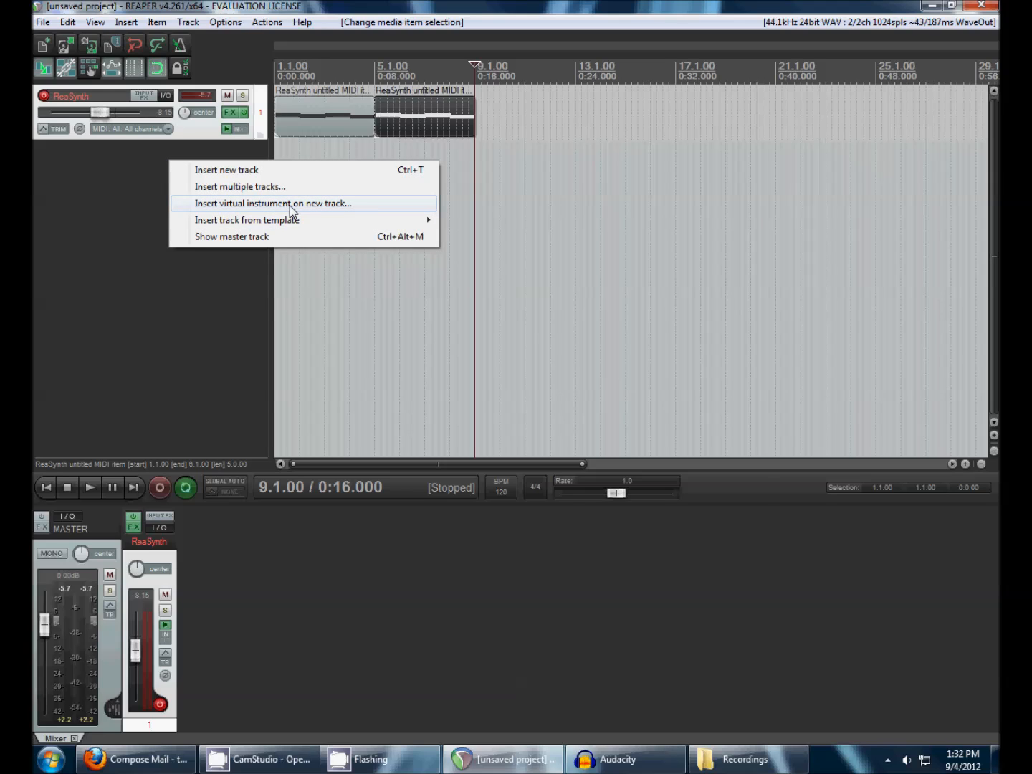
left_click(291, 205)
left_click(448, 399)
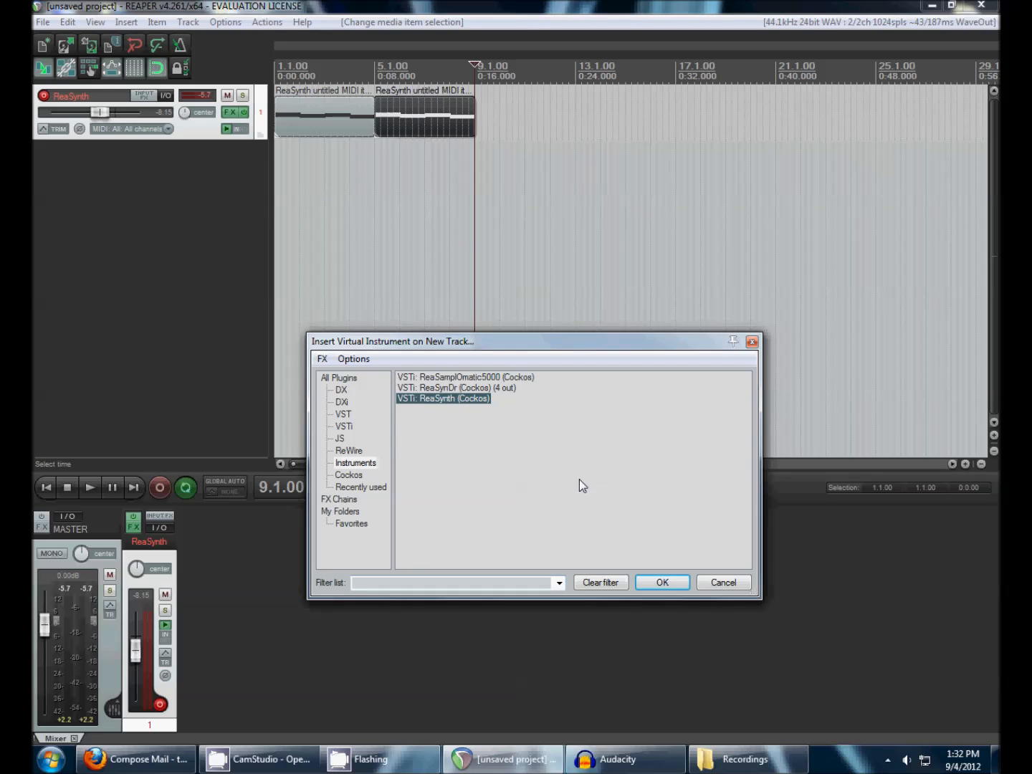
left_click(666, 583)
Set the second ReaSynth's sawtooth mix to 1.00 and close its FX window
left_click_drag(340, 43, 646, 282)
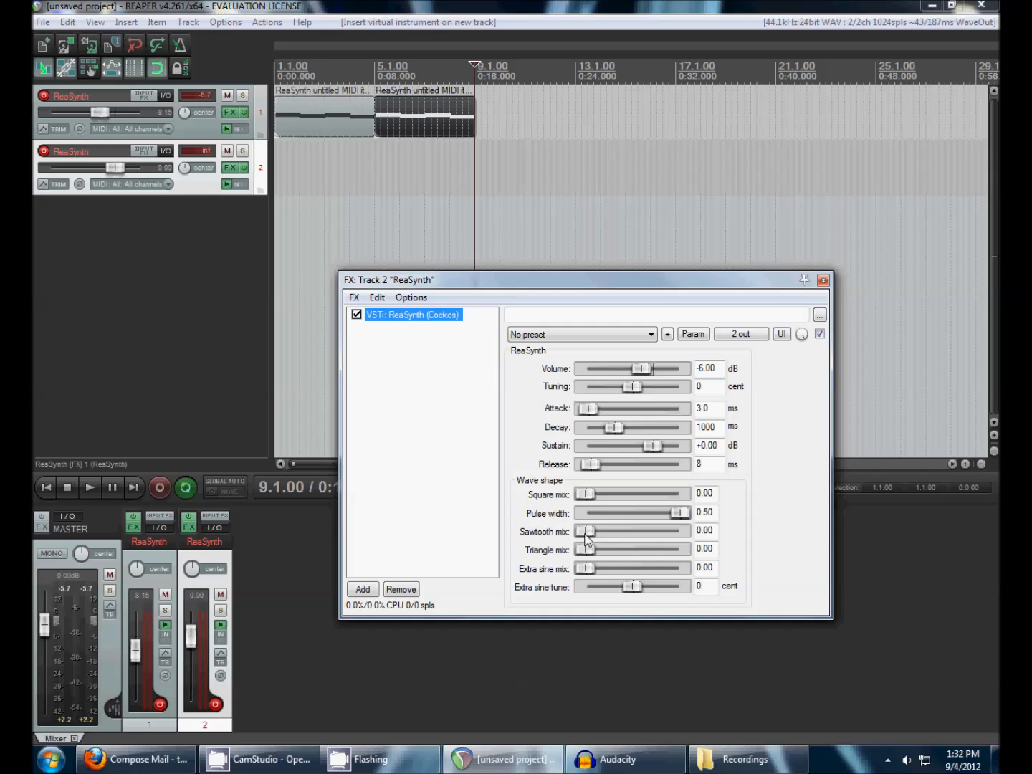
left_click_drag(586, 539, 718, 539)
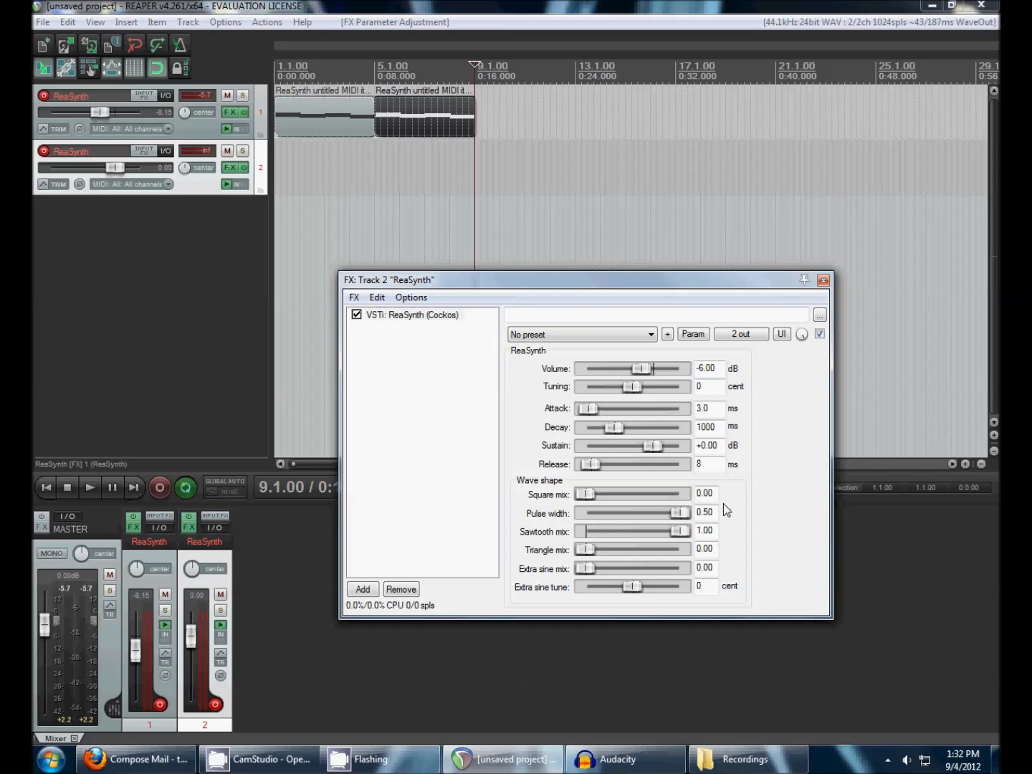
left_click(822, 281)
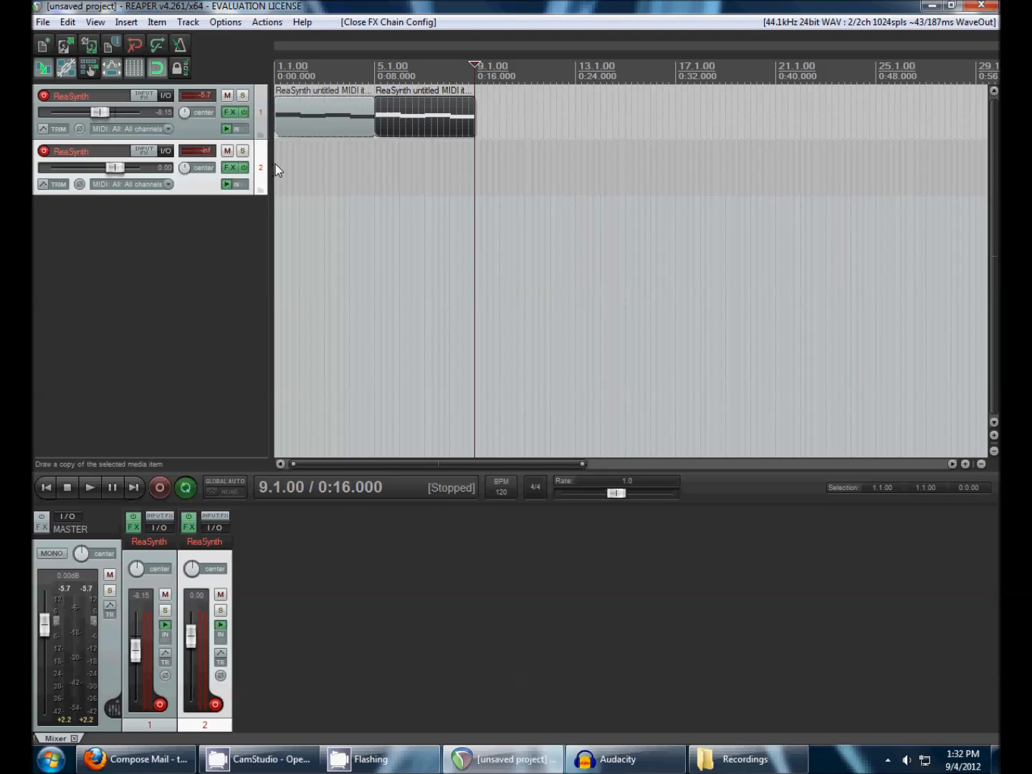
Try drawing two repeated copies of the selected chord item on track 2, and delete both of them
left_click_drag(276, 164, 472, 175)
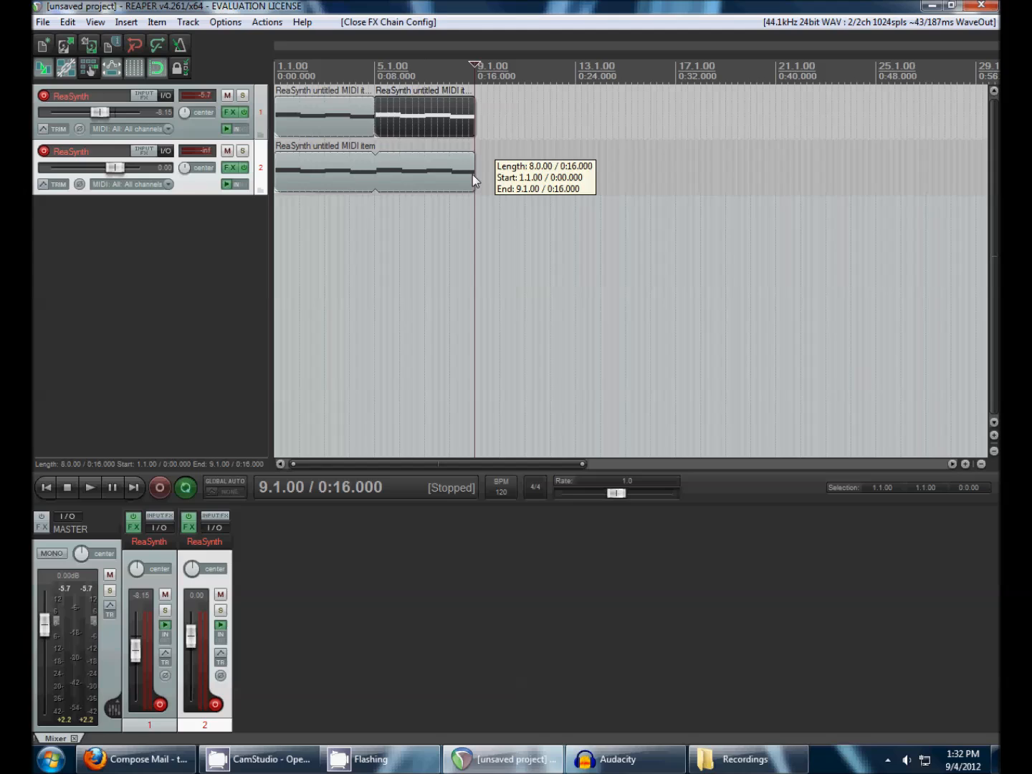
scroll(412, 177, "up", 2)
left_click(468, 117)
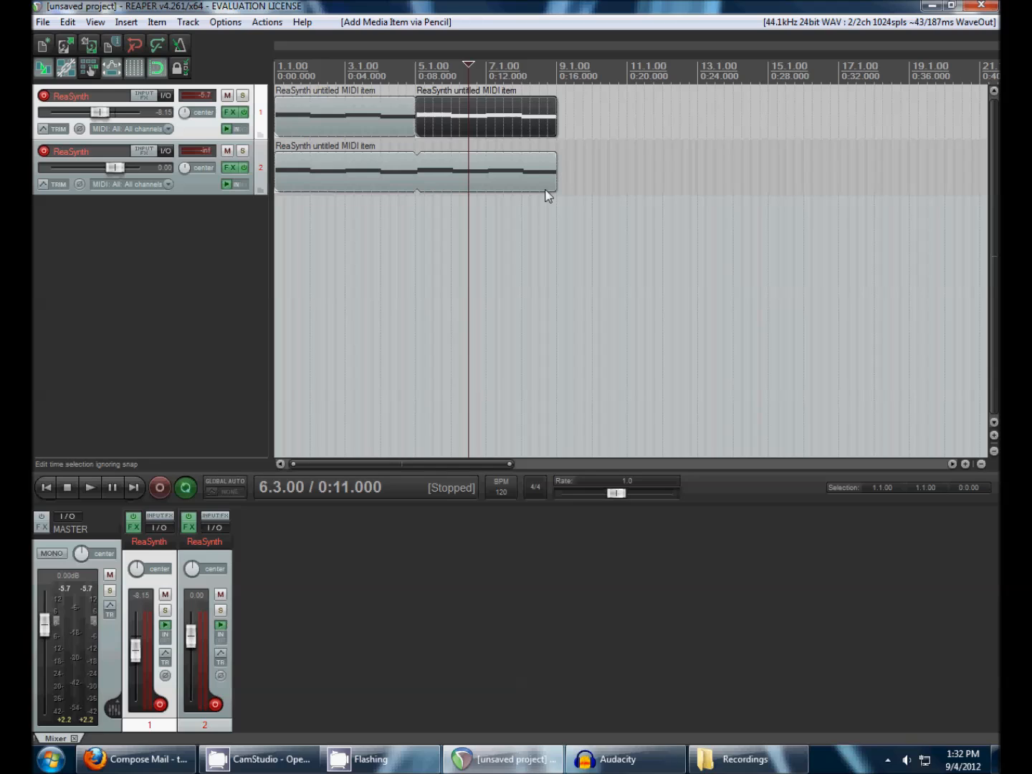
mouse_move(583, 163)
left_mouse_down()
mouse_move(687, 184)
mouse_move(932, 172)
left_mouse_up()
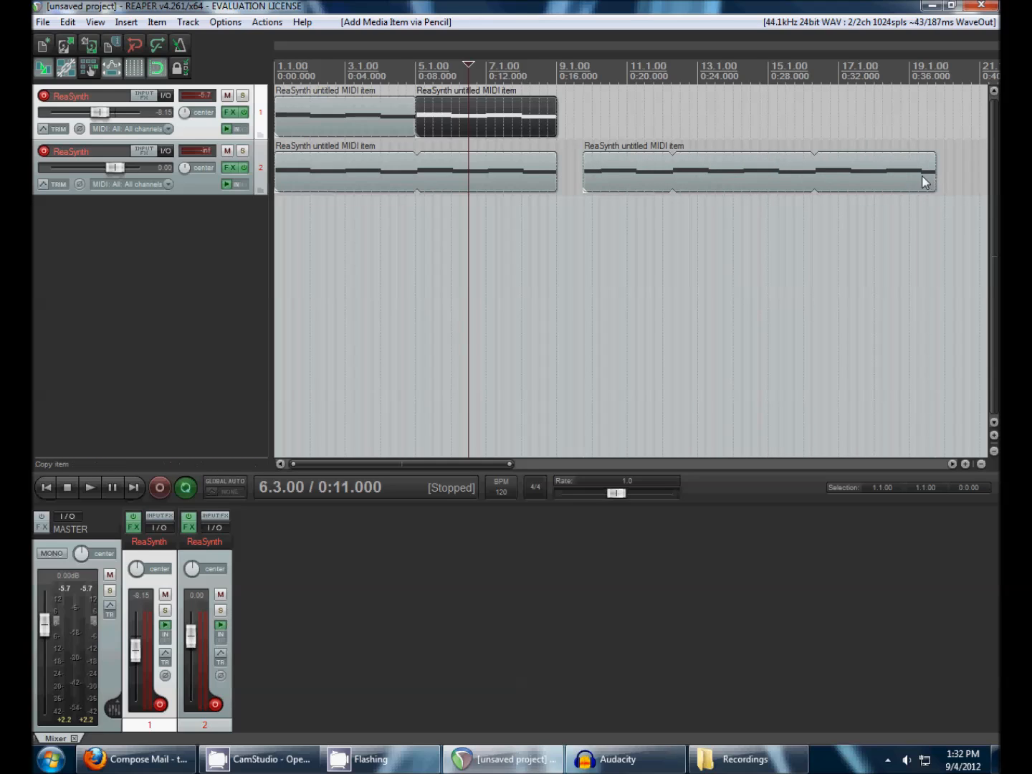
left_click(811, 172)
key("Delete")
left_click(481, 173)
key("Delete")
Deselect all items and draw an empty MIDI item on track 2 spanning bars 1 through 8
left_click(495, 112)
left_click(589, 116)
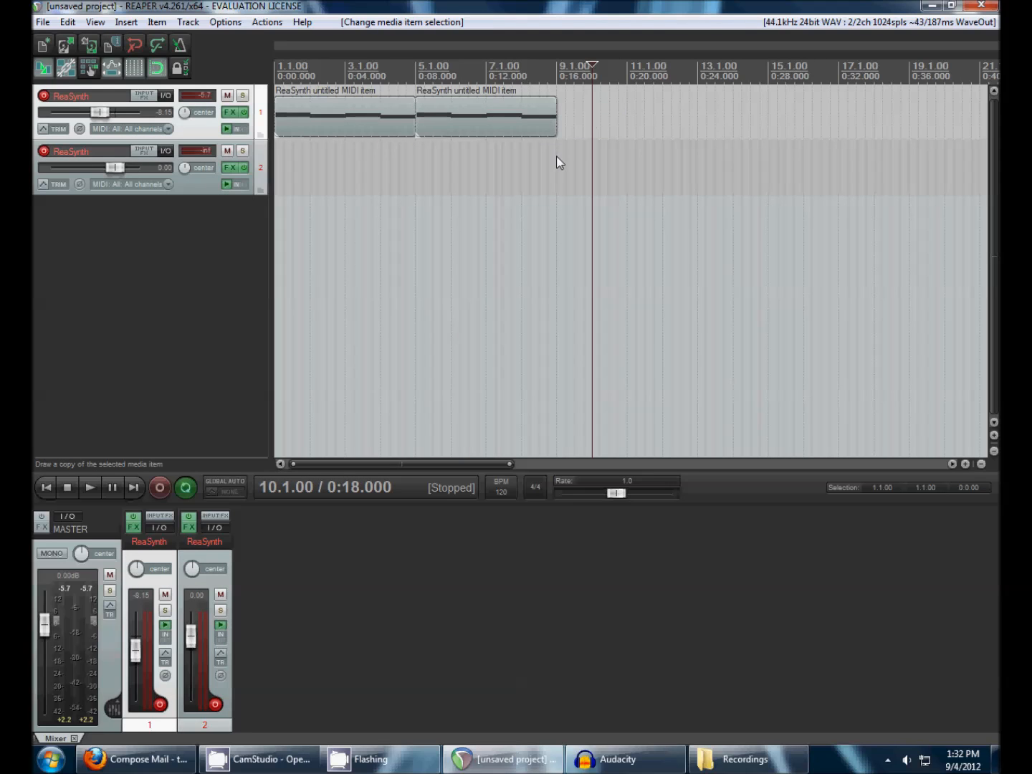
left_click_drag(553, 157, 252, 163)
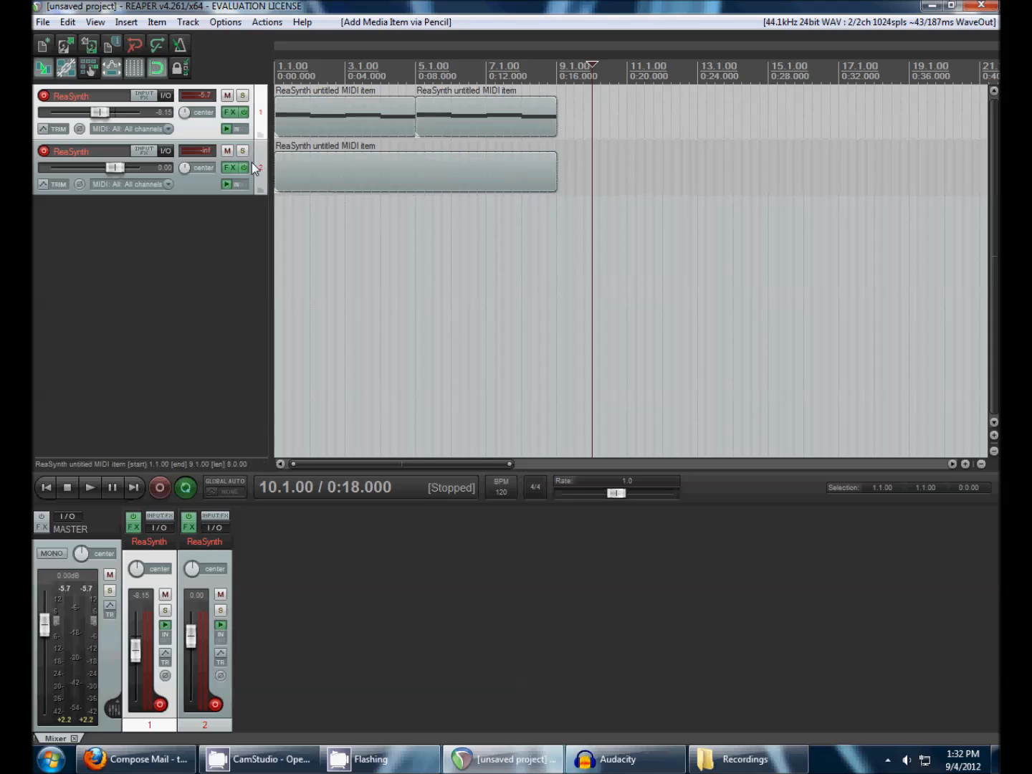
Try drawing a copy of the selected chord item after bar 9 on track 1, and delete it
left_click(483, 125)
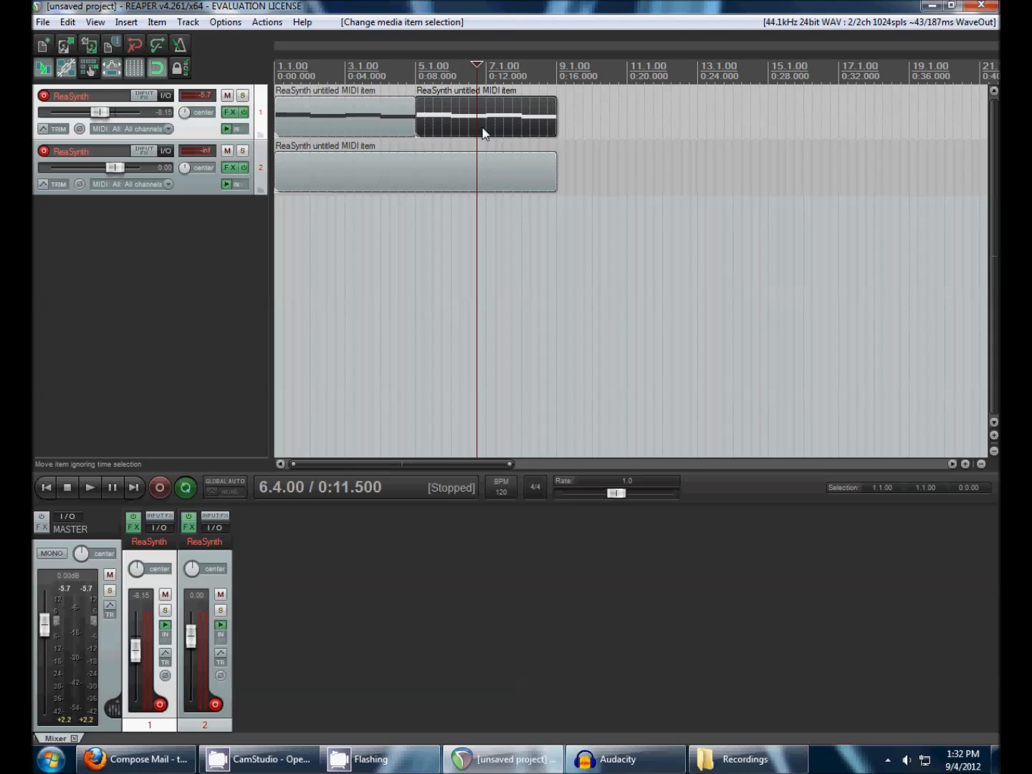
left_click(523, 182)
left_click(450, 121)
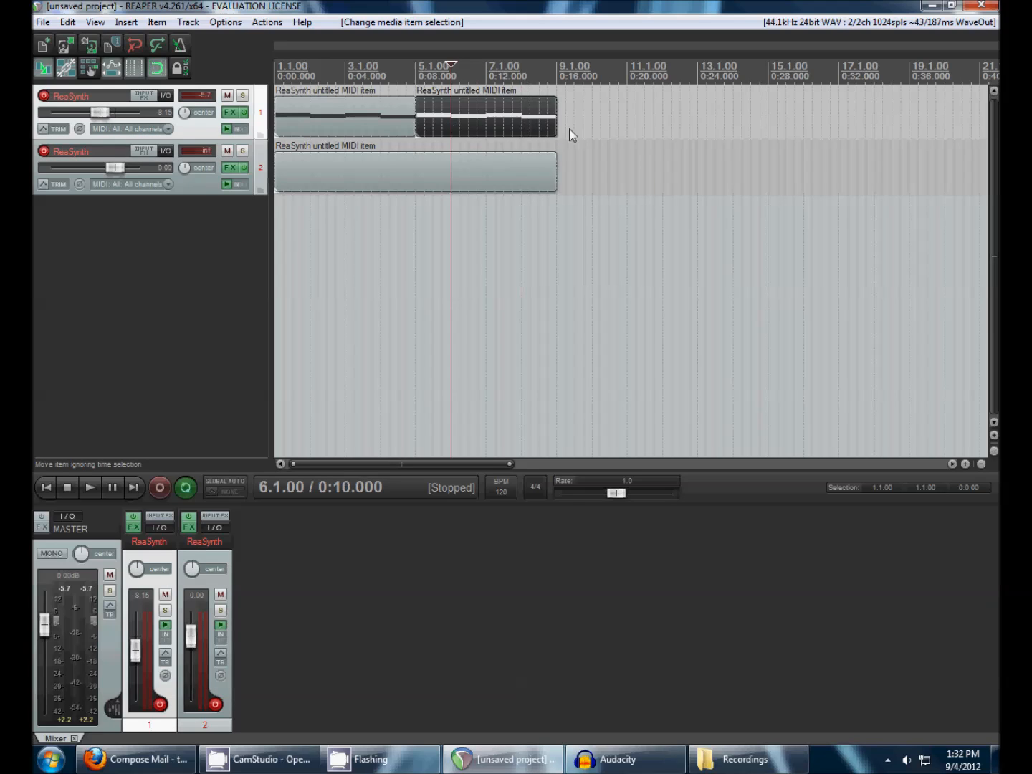
left_click(515, 121)
left_click(455, 161)
left_click(515, 124)
left_click_drag(567, 123, 694, 127)
left_click(609, 126)
key("Delete")
left_click(505, 124)
left_click(655, 128)
key("Delete")
left_click(494, 124)
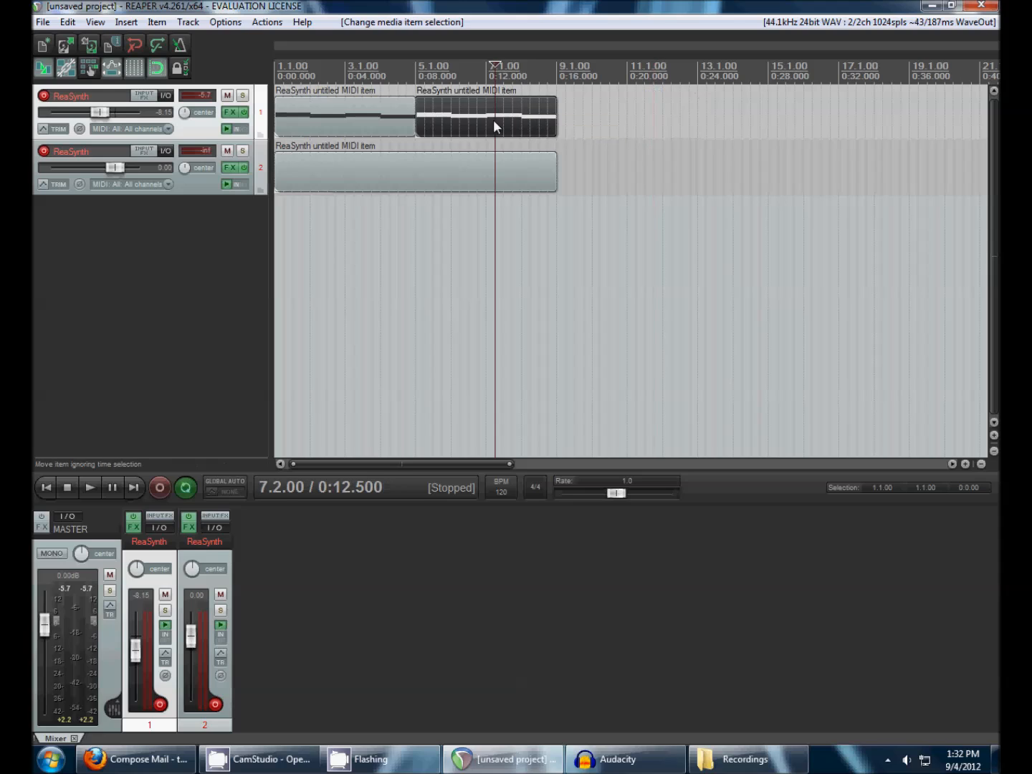
Try drawing an empty item from bar 10 on track 2 with no item selected, and delete it
left_click(573, 132)
left_click_drag(594, 172, 856, 182)
left_click(687, 183)
key("Delete")
Open the empty eight-bar item on track 2 in the MIDI editor
left_click(356, 160)
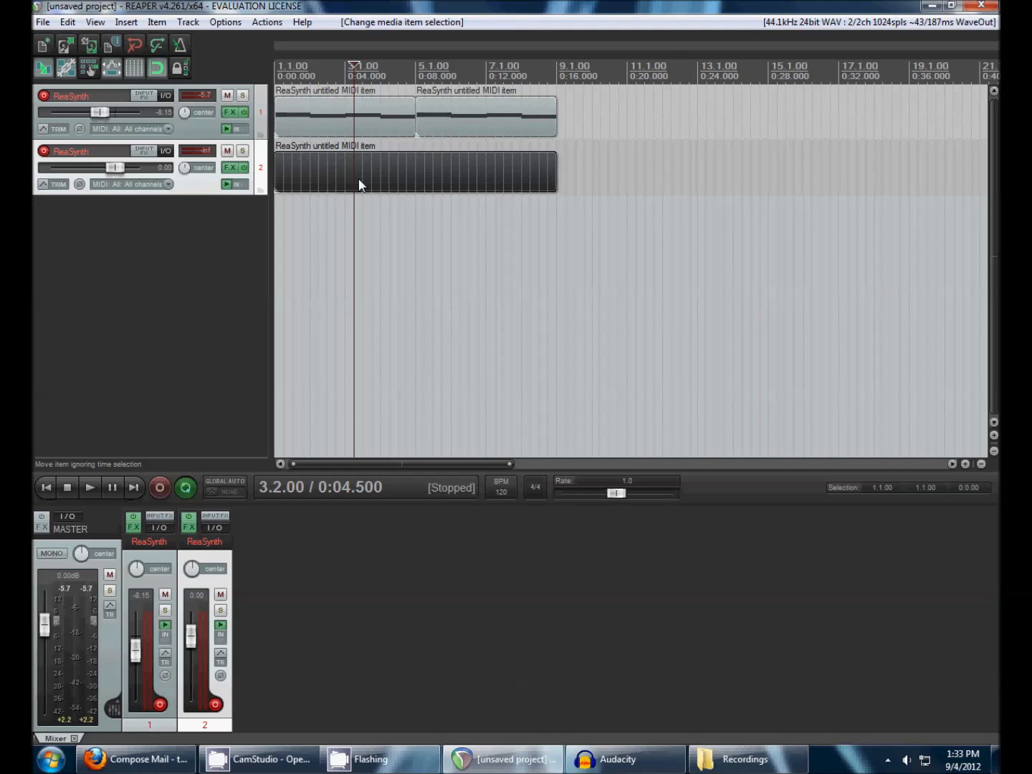
double_click(362, 178)
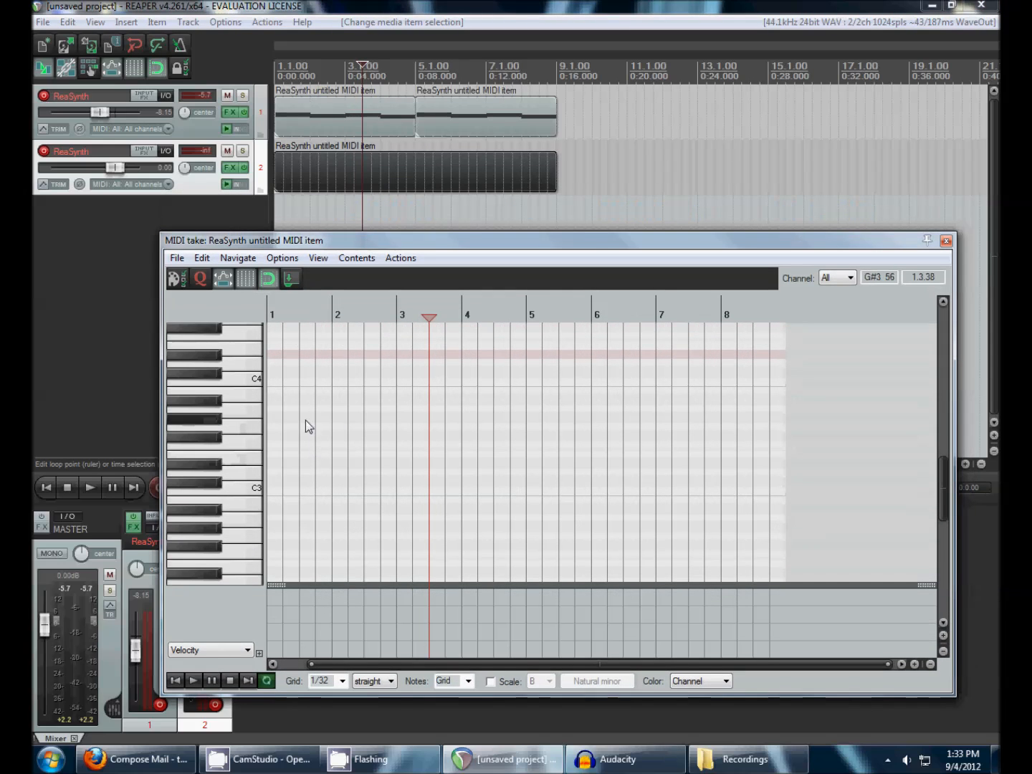
left_click(273, 407)
left_click(281, 381)
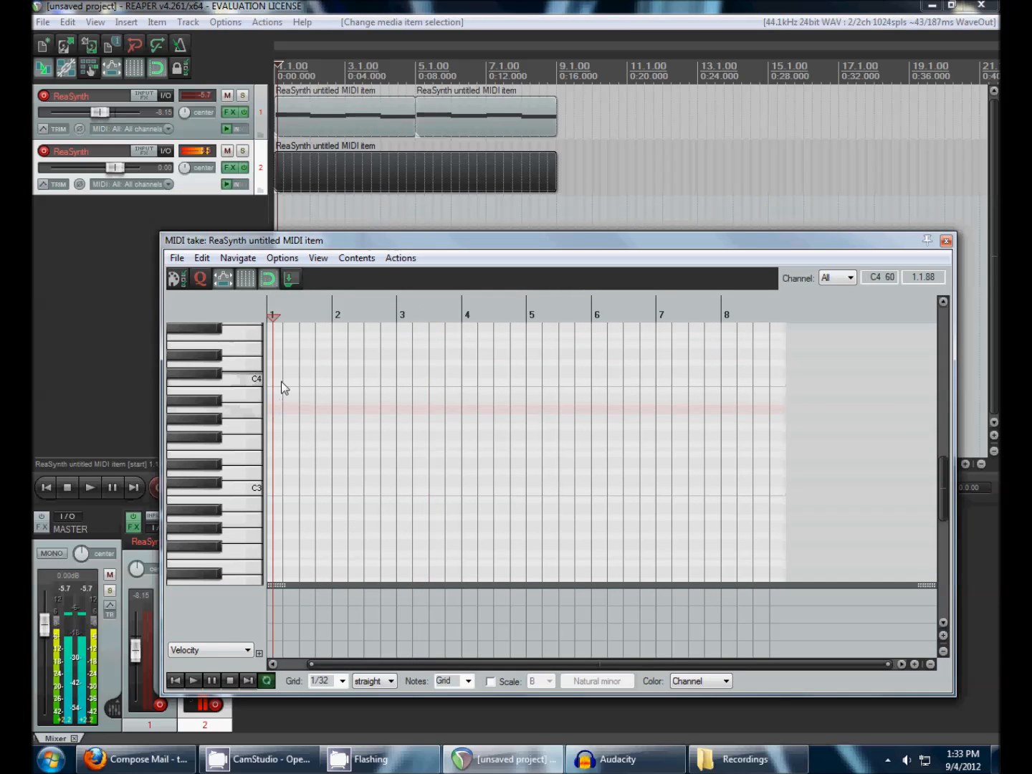
scroll(307, 399, "up", 3)
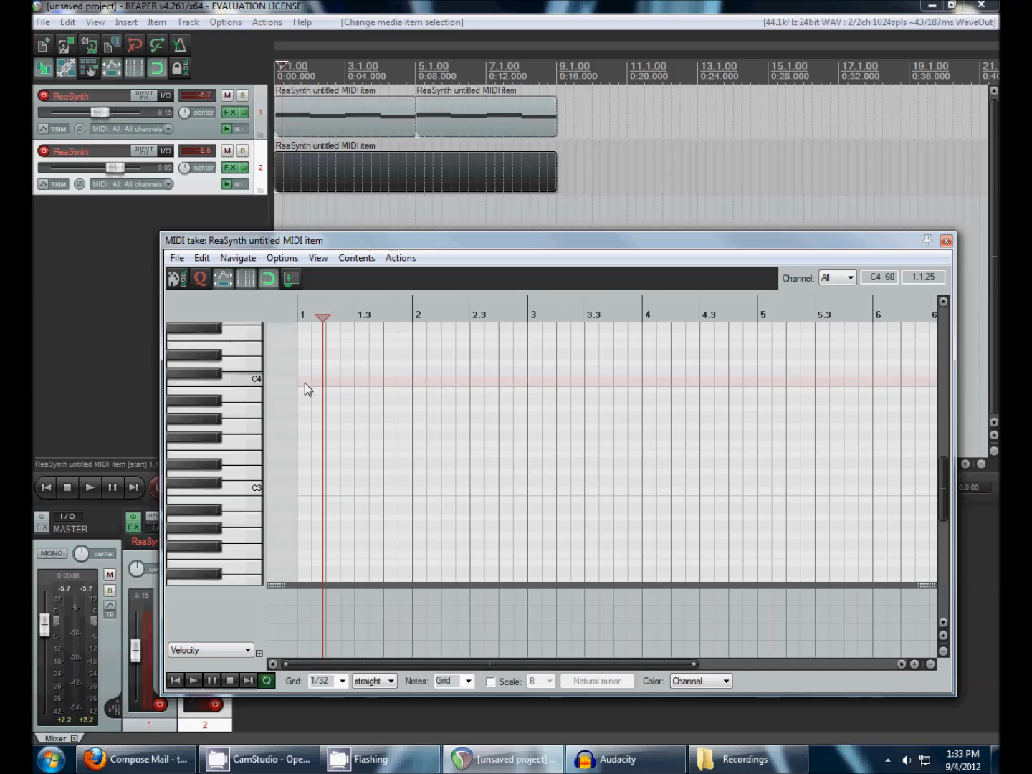
scroll(226, 437, "up", 5)
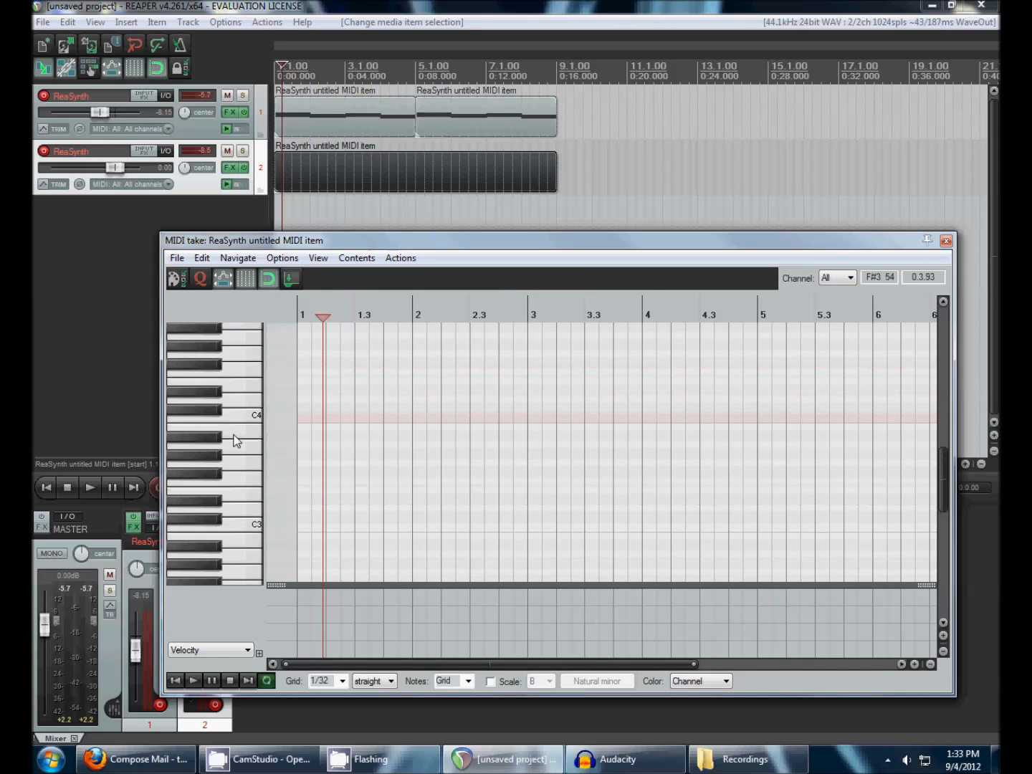
scroll(234, 433, "up", 1)
scroll(233, 433, "up", 1)
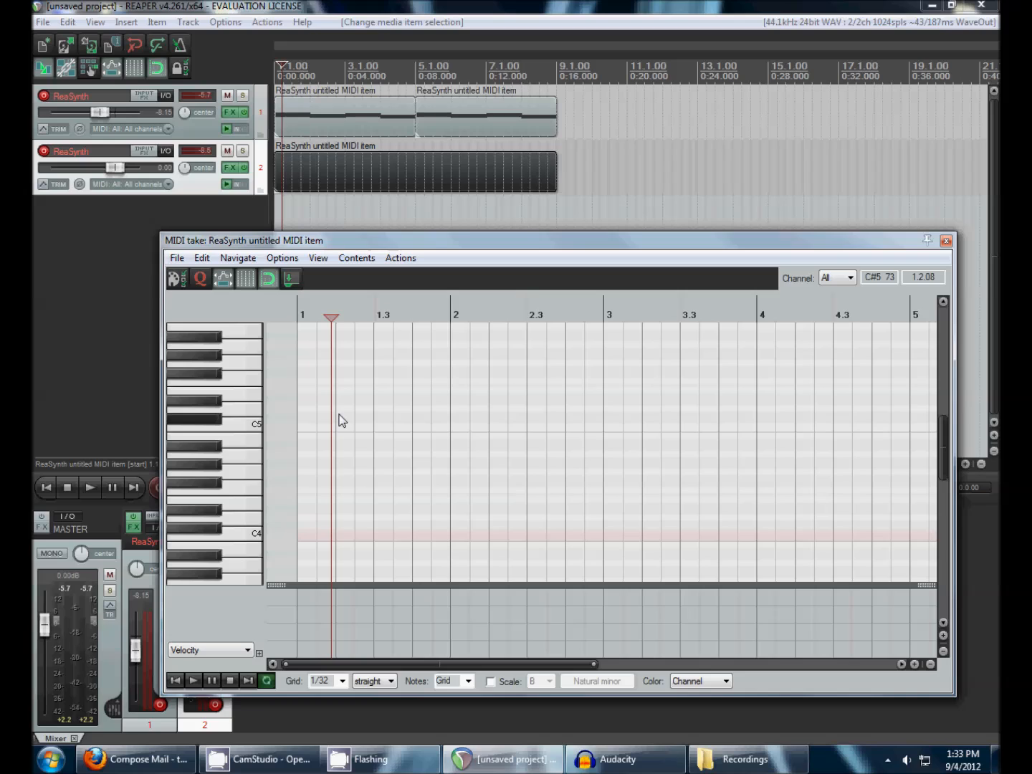
scroll(230, 427, "up", 1)
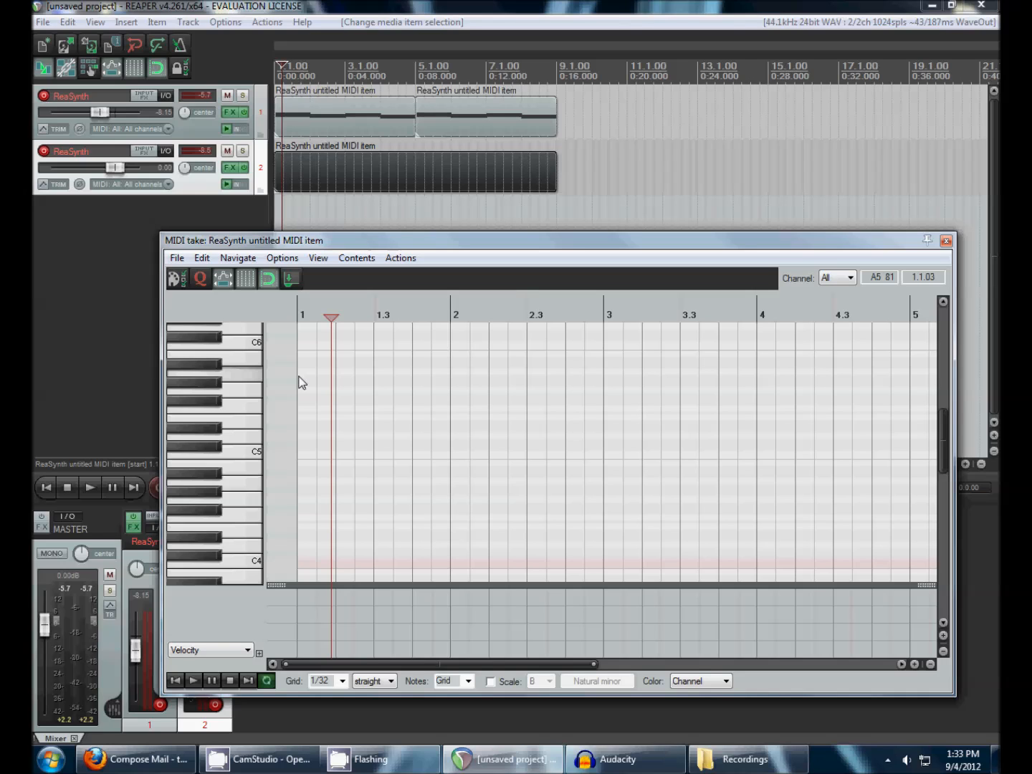
Open track 1's first chord item in a second MIDI editor, and arrange the empty item's editor above it
double_click(371, 129)
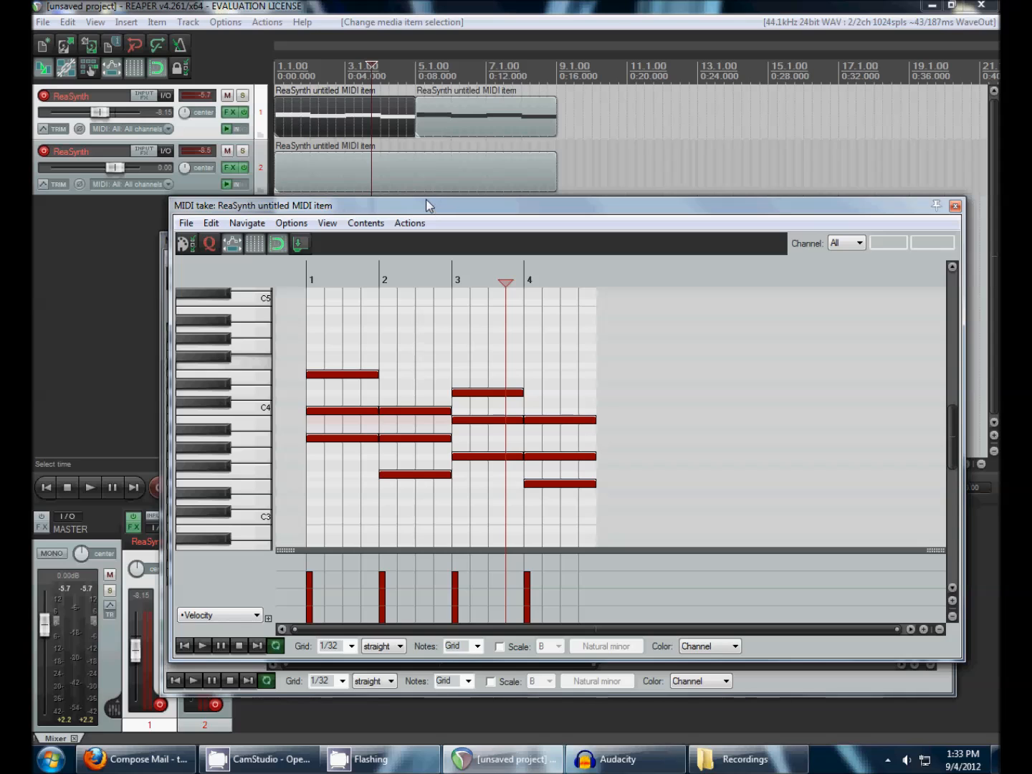
left_click_drag(418, 197, 435, 294)
scroll(237, 471, "down", 5)
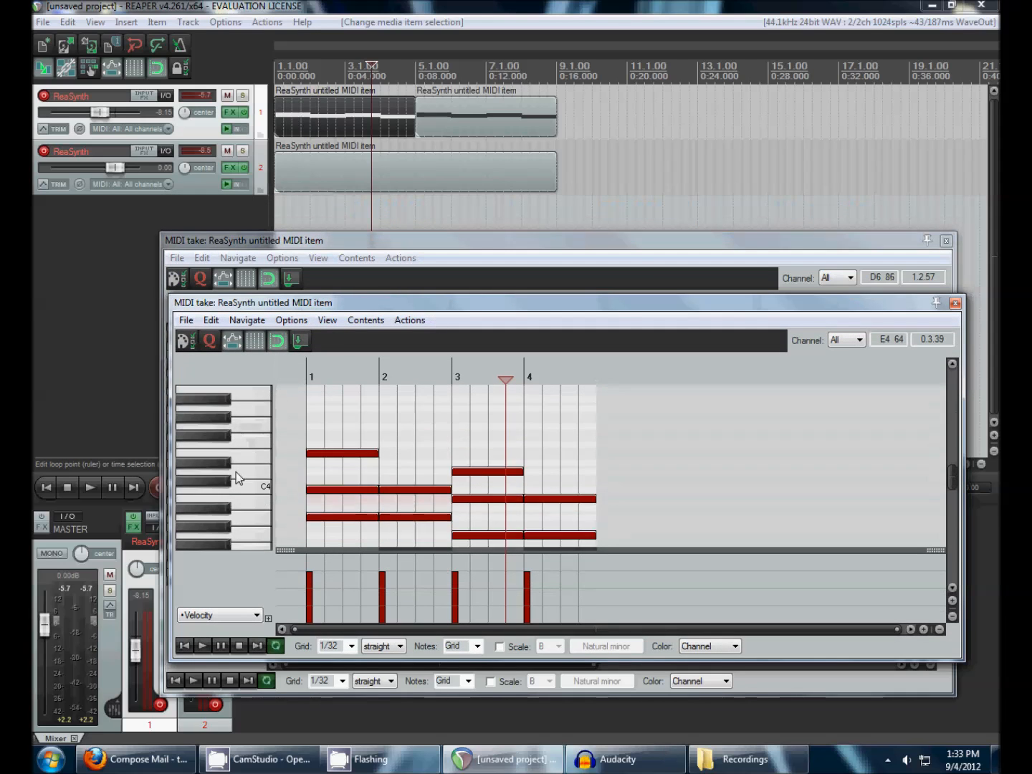
left_click_drag(461, 309, 424, 513)
mouse_move(463, 242)
left_mouse_down()
mouse_move(427, 203)
mouse_move(385, 71)
mouse_move(381, 16)
mouse_move(389, 47)
left_mouse_up()
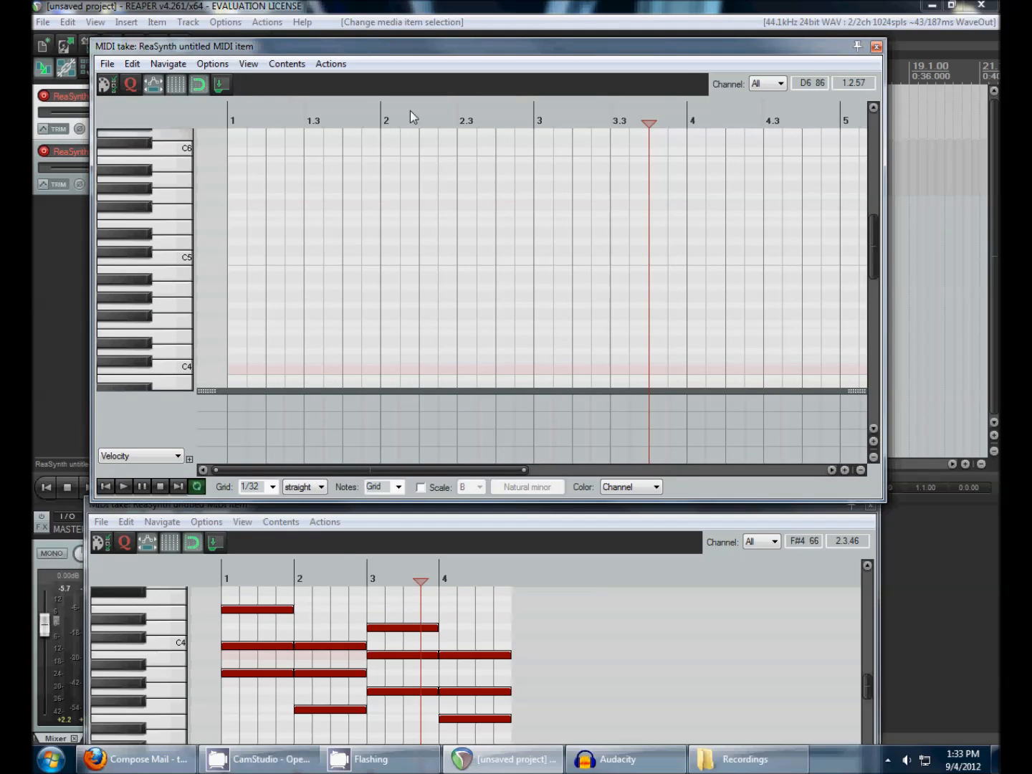
scroll(380, 148, "down", 2)
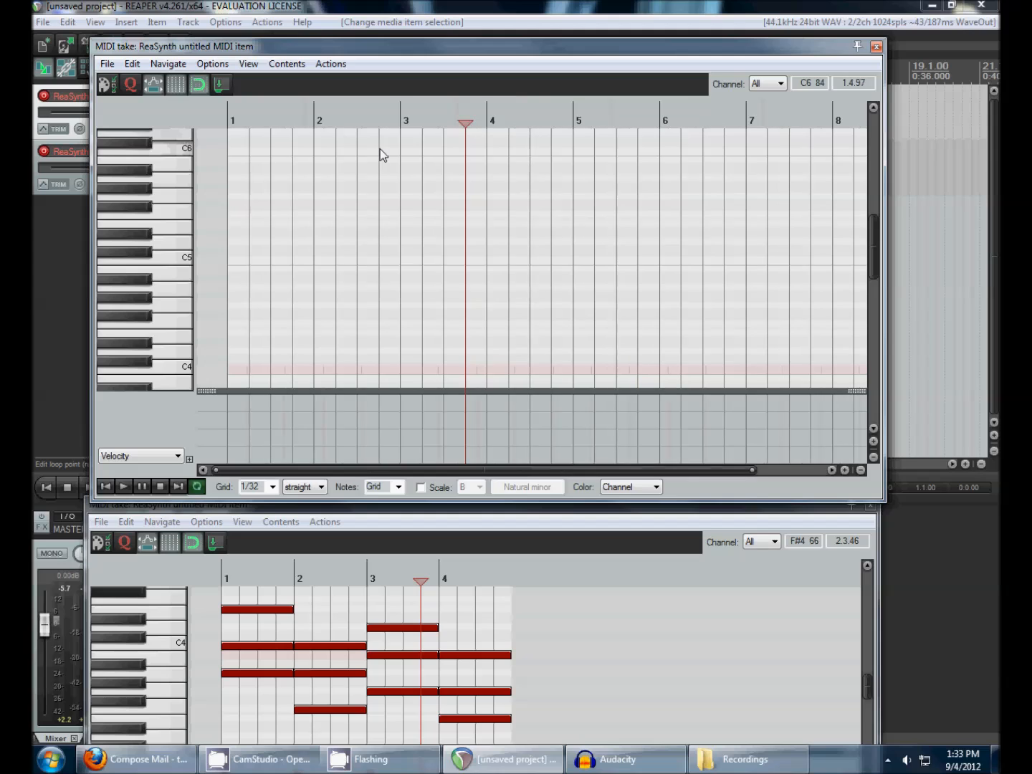
left_click(314, 156)
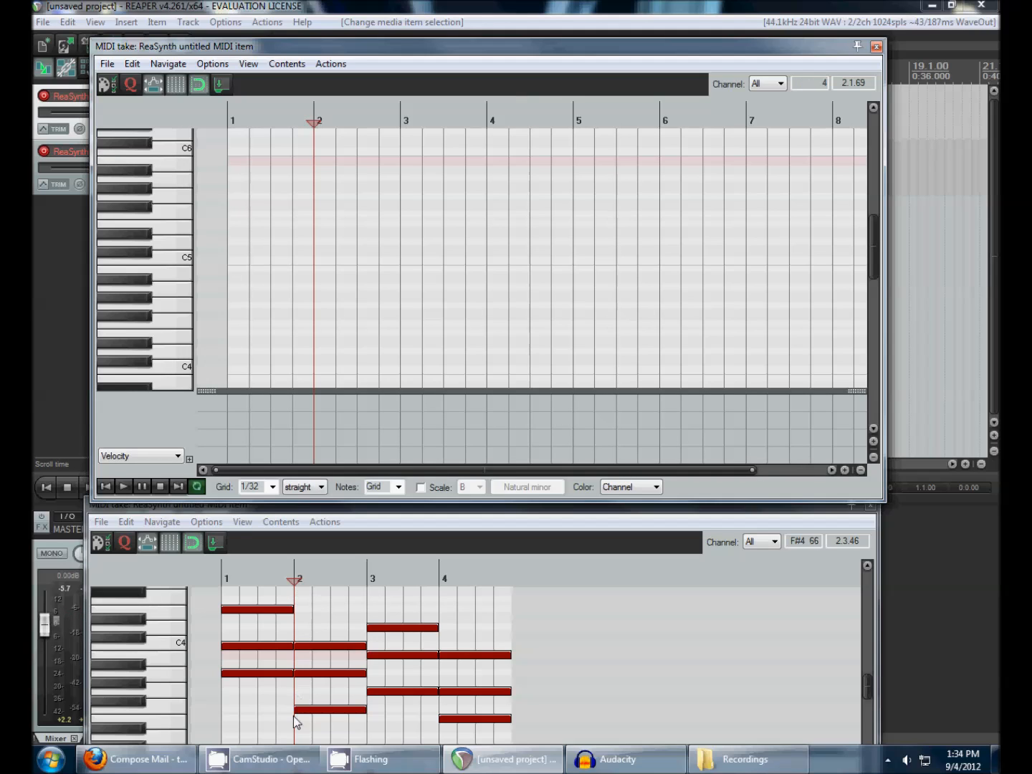
Select the three notes of the first chord in track 1's MIDI editor as the reference for the new part
scroll(289, 192, "up", 2)
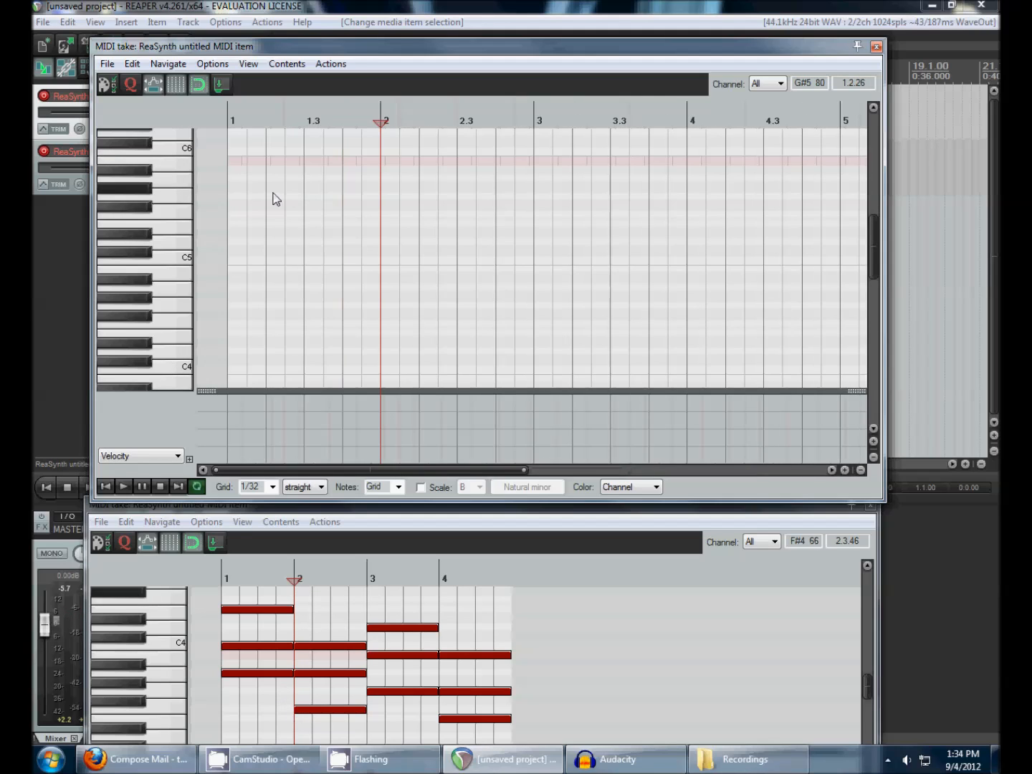
left_click(459, 199)
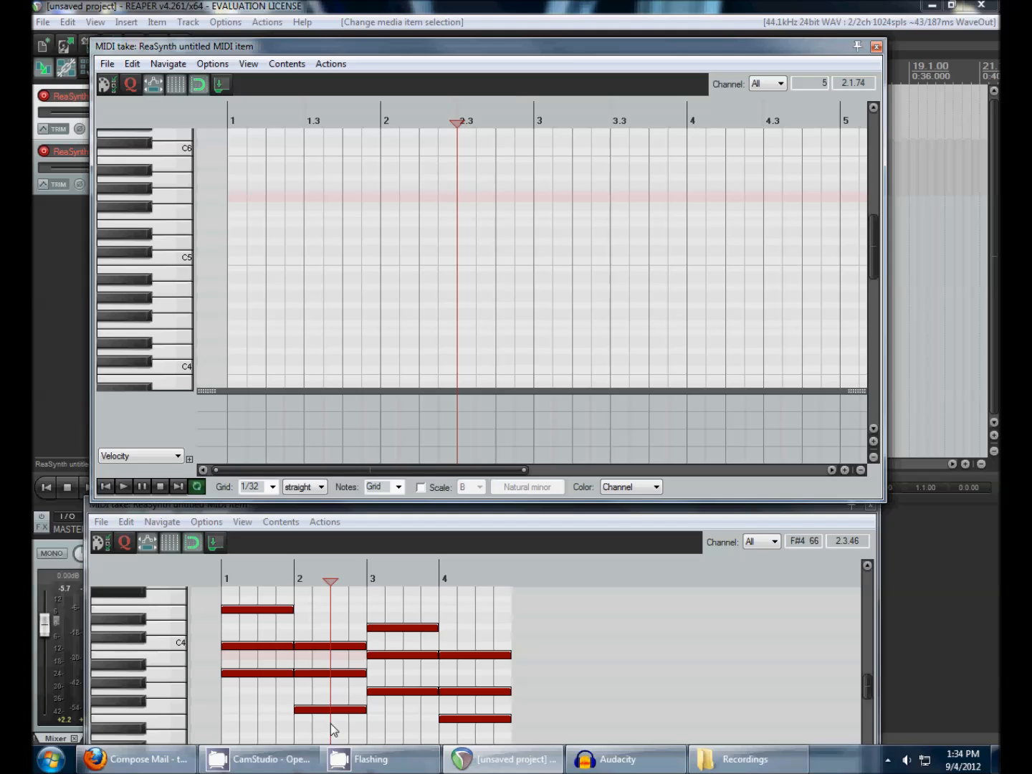
left_click(230, 202)
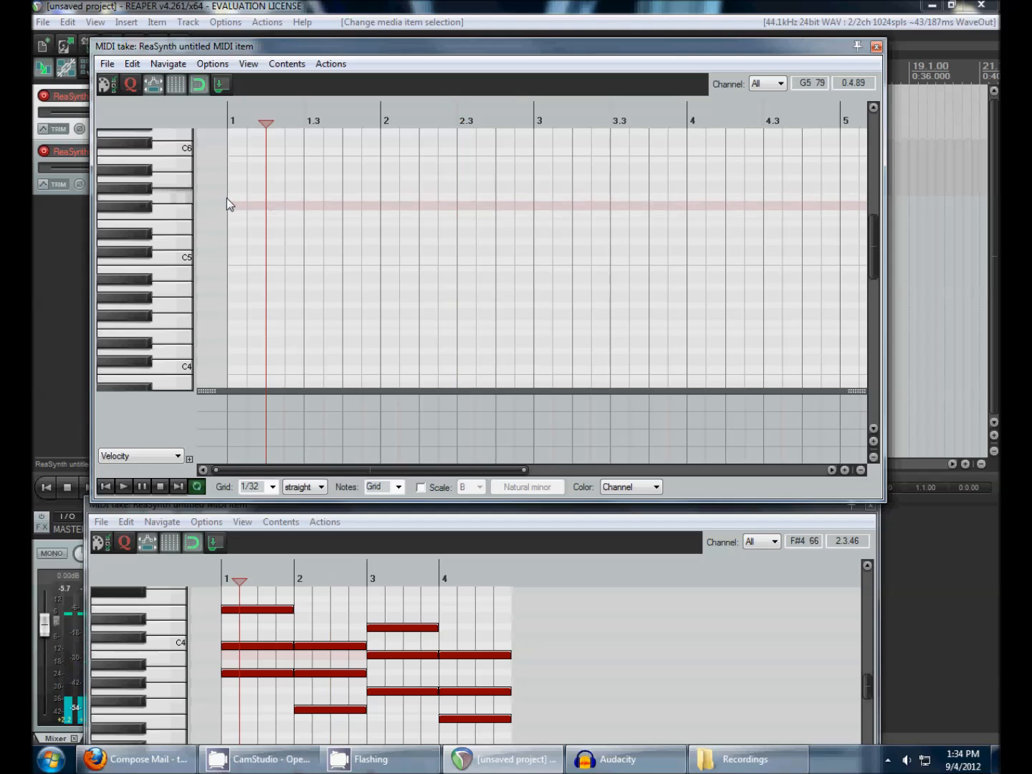
scroll(166, 210, "up", 3)
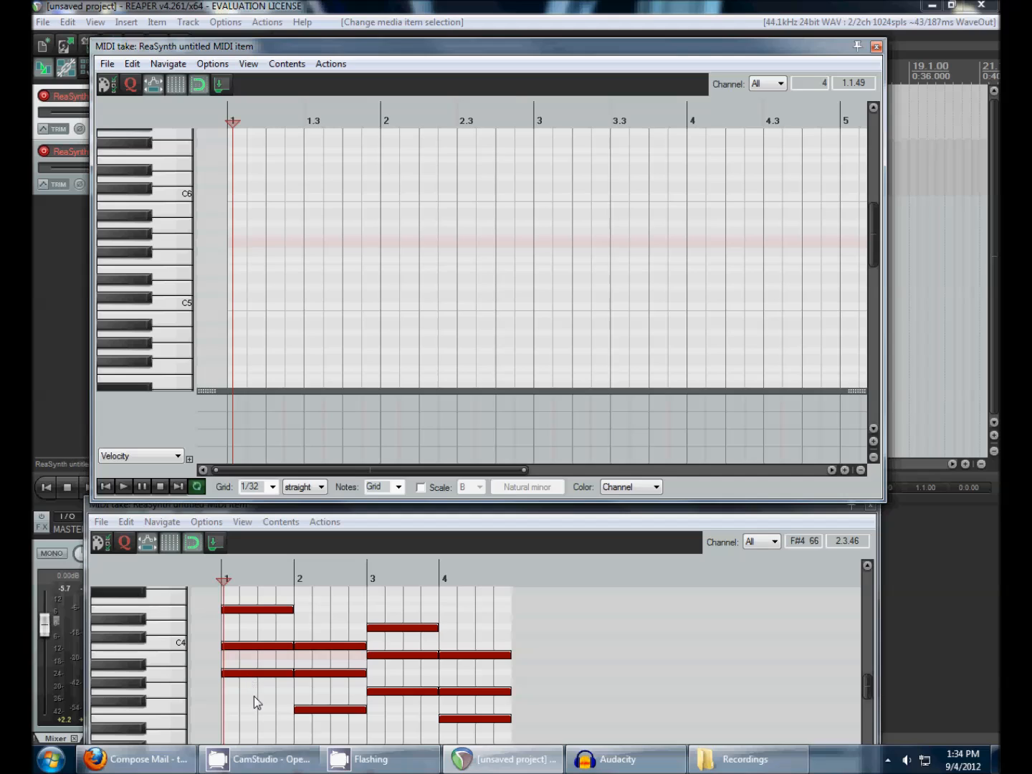
left_click_drag(240, 570, 262, 675)
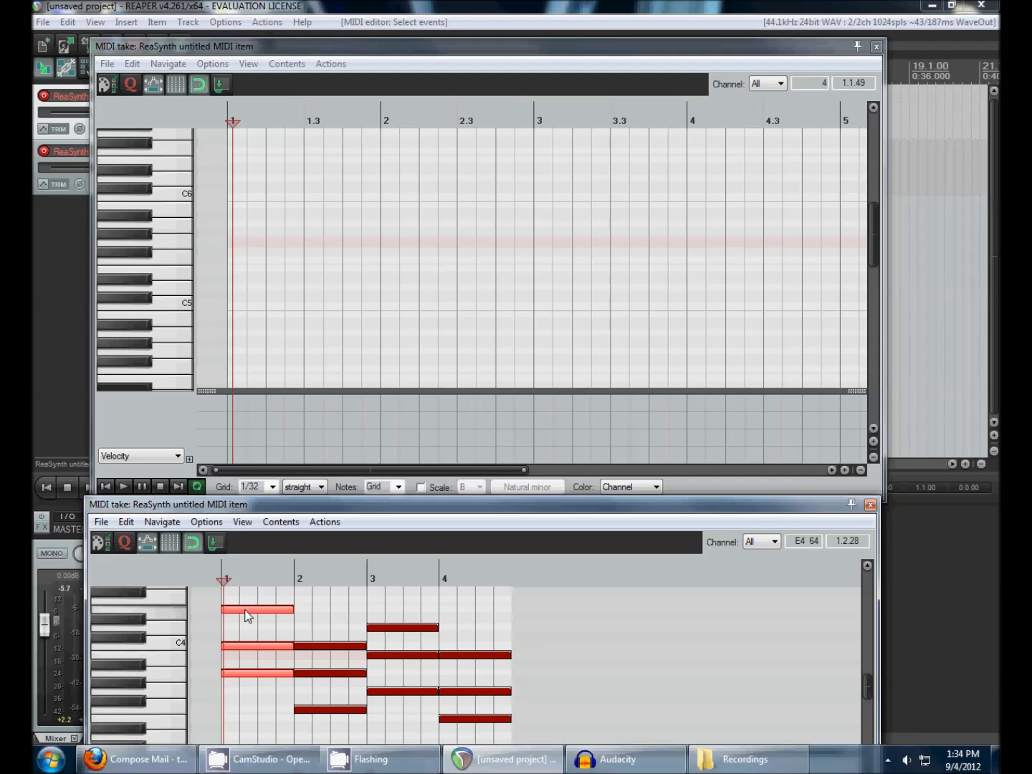
Draw the notes A5, C6, E6, C6 from the start of track 2's item, and repeat them to fill bar 1
left_click(230, 223)
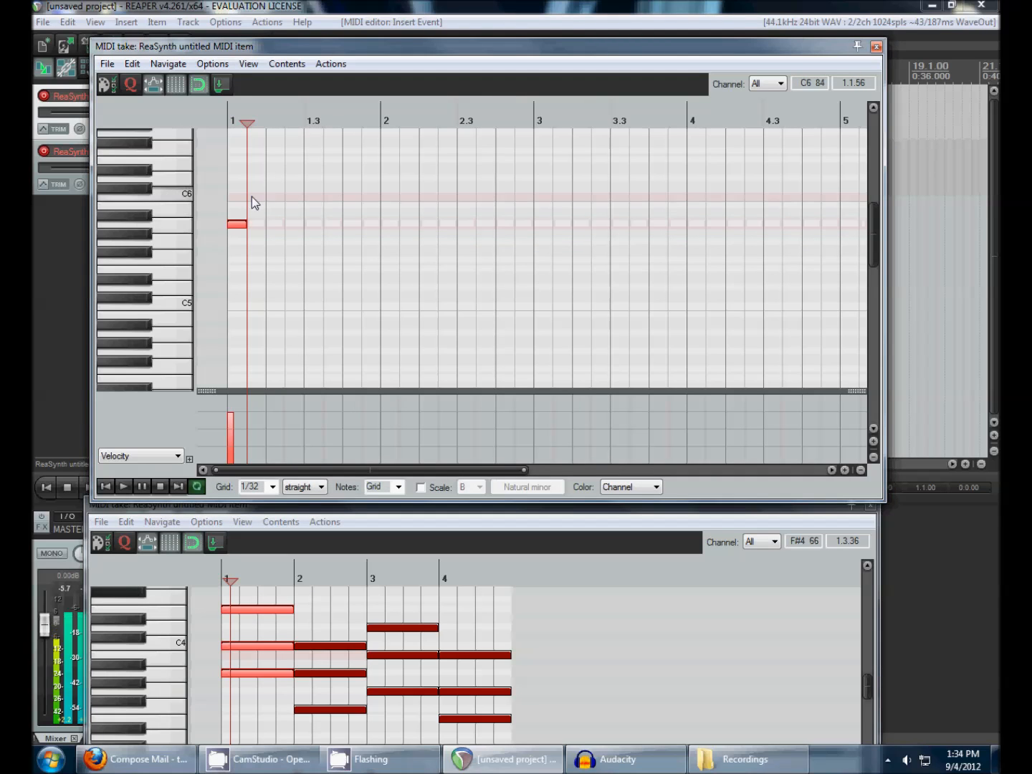
left_click(253, 196)
left_click_drag(268, 162, 286, 164)
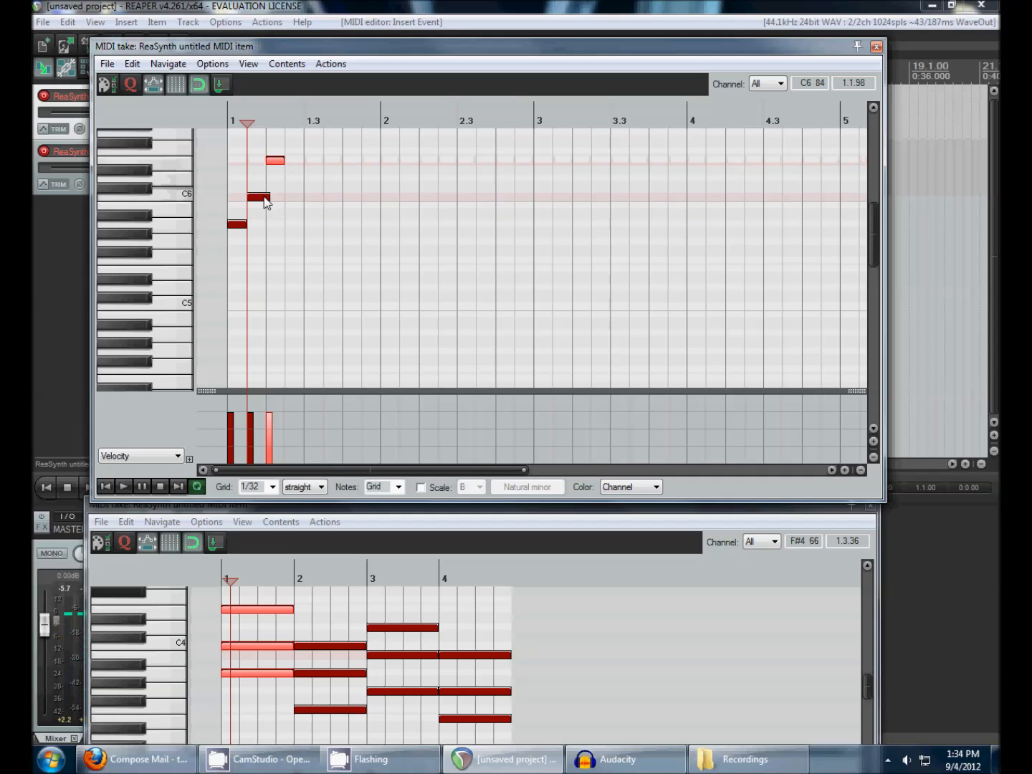
mouse_move(290, 198)
left_mouse_down()
mouse_move(316, 197)
mouse_move(300, 206)
mouse_move(307, 197)
mouse_move(237, 171)
mouse_move(245, 149)
left_mouse_up()
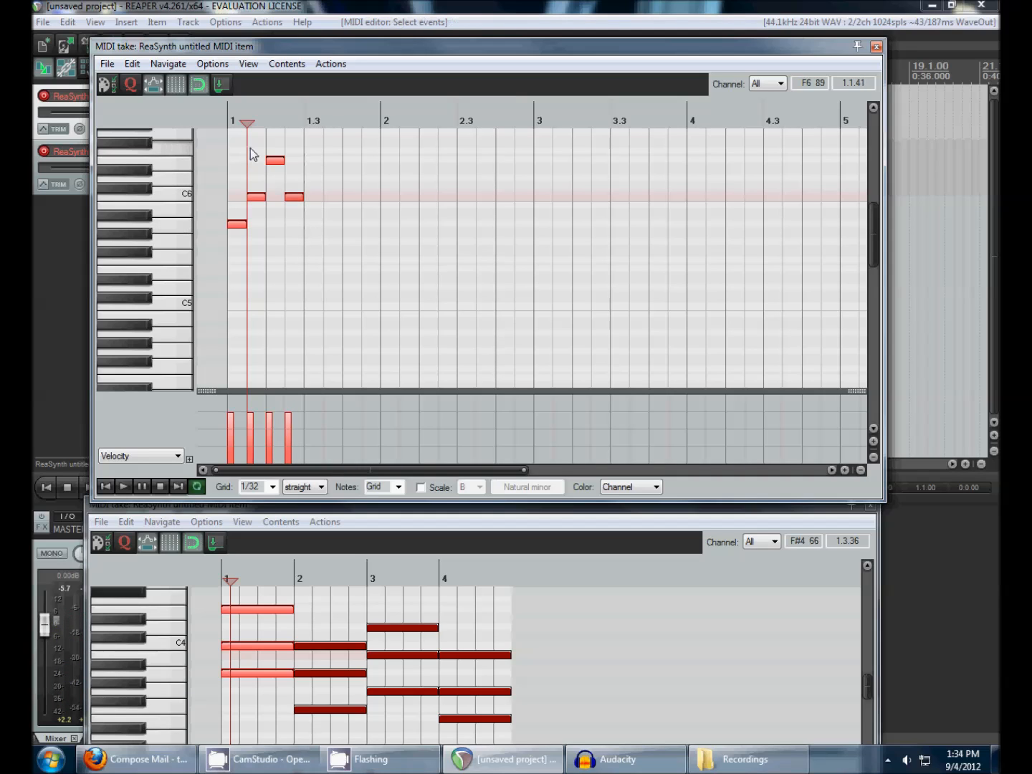
left_click(307, 179)
key("ctrl+v")
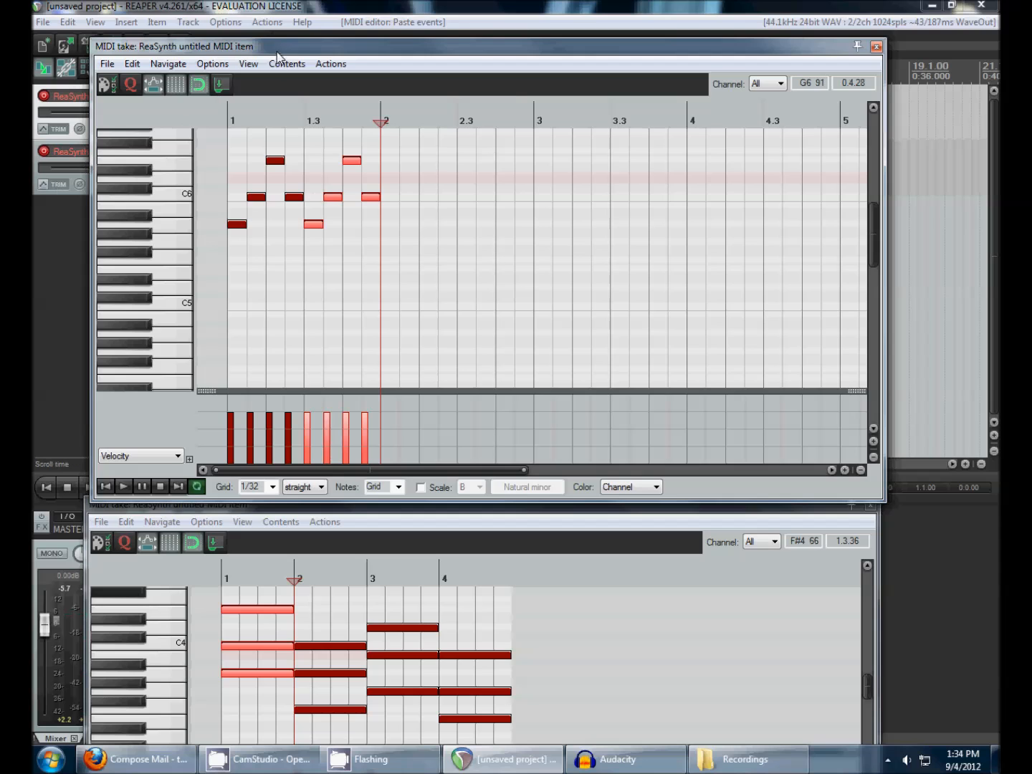
Set track 2's volume to -4.37 dB and play bar 1 against the chord
left_click_drag(277, 55, 367, 65)
left_click(112, 169)
left_click_drag(414, 55, 316, 50)
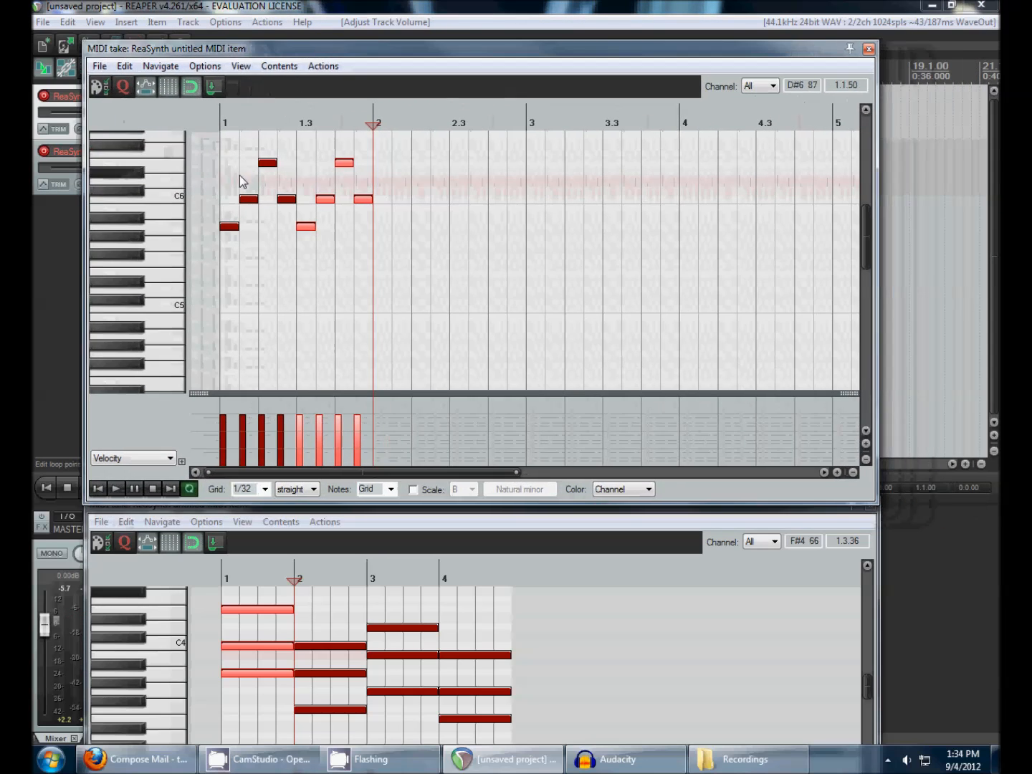
left_click(223, 147)
key("space")
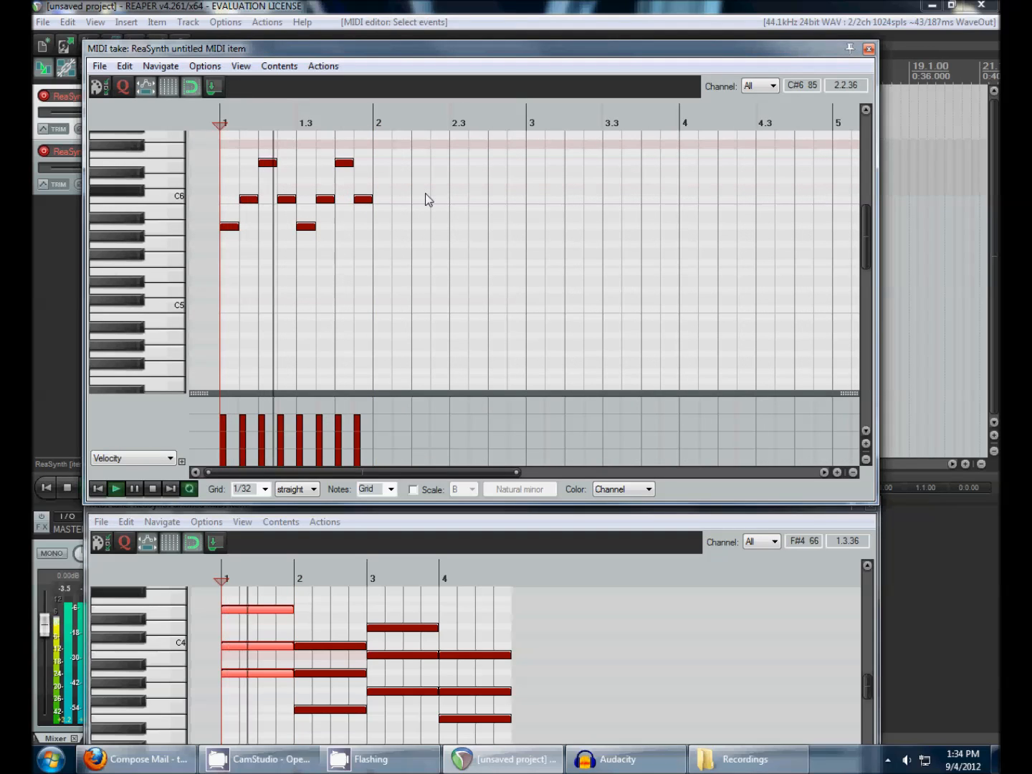
key("space")
Copy the bar 1 figure into bar 2 of track 2's item and transpose its notes to F5, A5 and C6
left_click_drag(419, 152, 229, 232)
key("space")
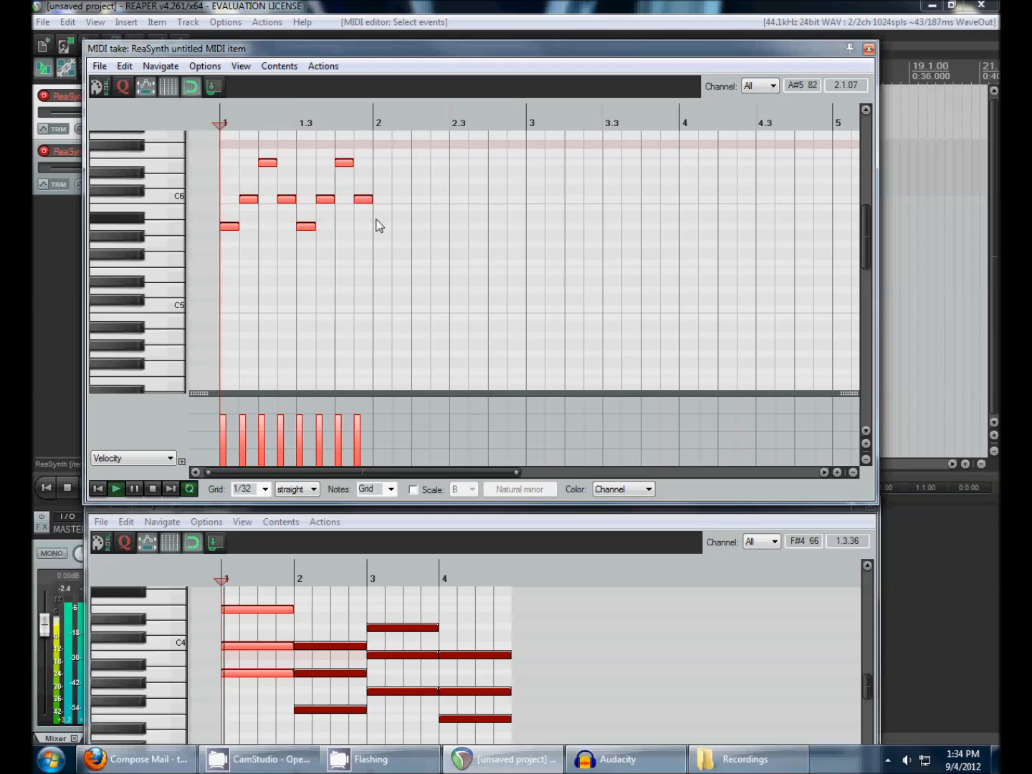
key("space")
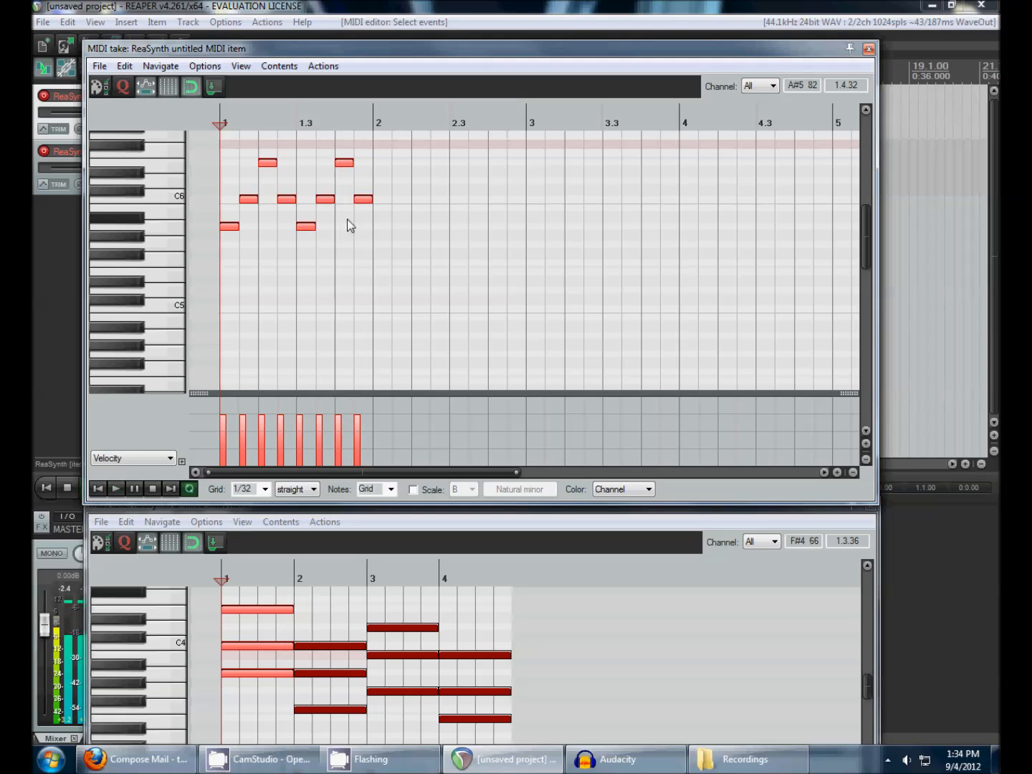
left_click(374, 219)
key("ctrl+v")
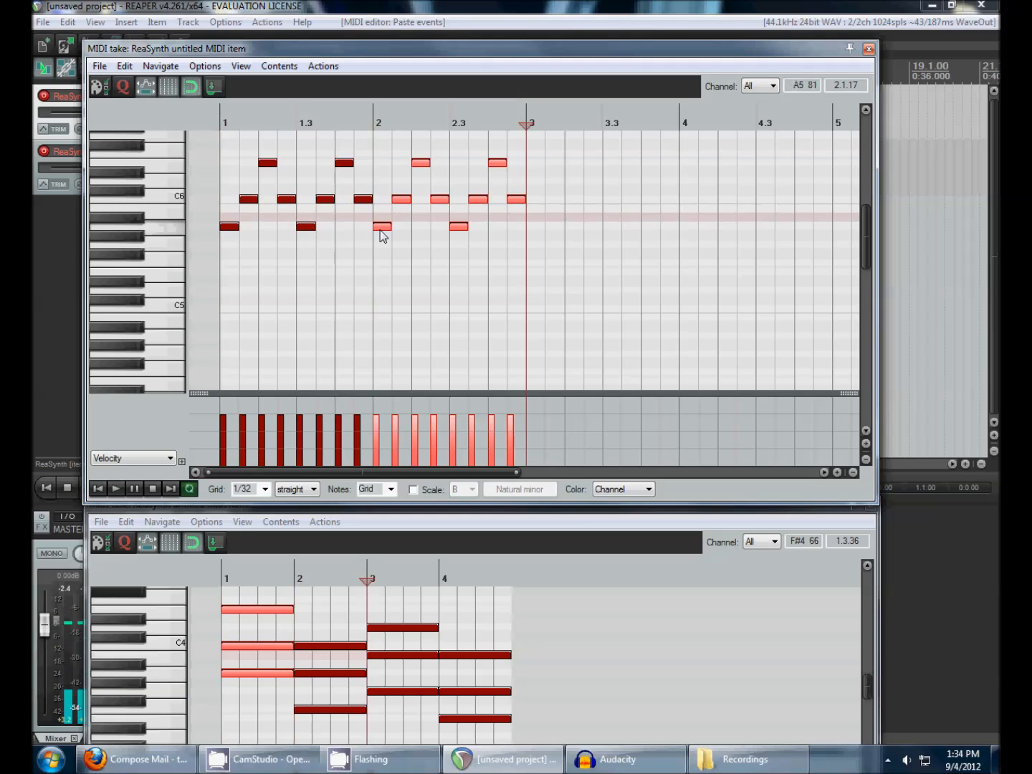
left_click_drag(381, 227, 551, 241)
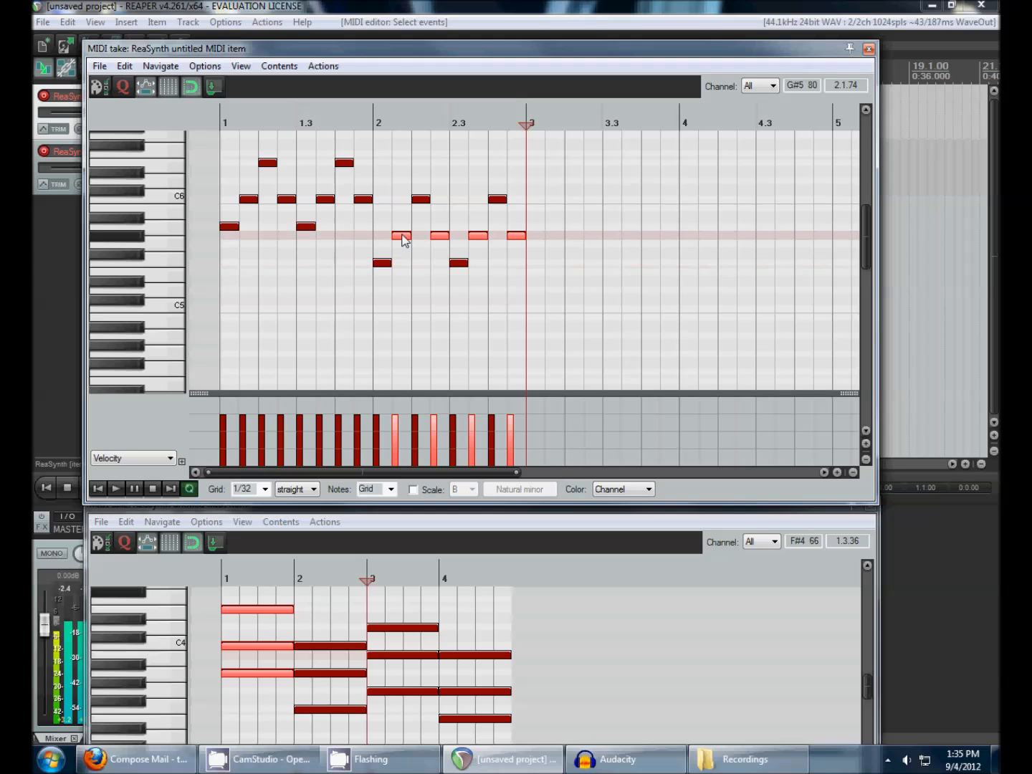
left_click_drag(404, 239, 405, 235)
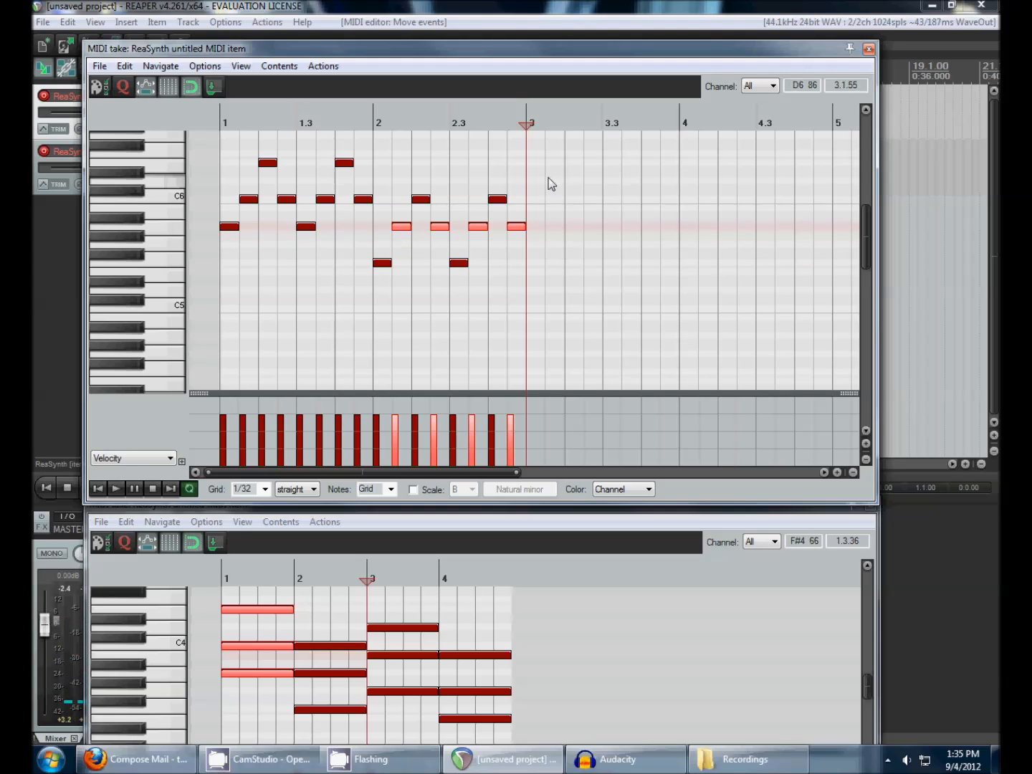
Paste the figure into bar 3 and move its notes to G5, B5 and D6
key("ctrl+v")
left_click_drag(537, 226, 537, 243)
left_click_drag(543, 212, 697, 217)
left_click_drag(559, 222, 558, 213)
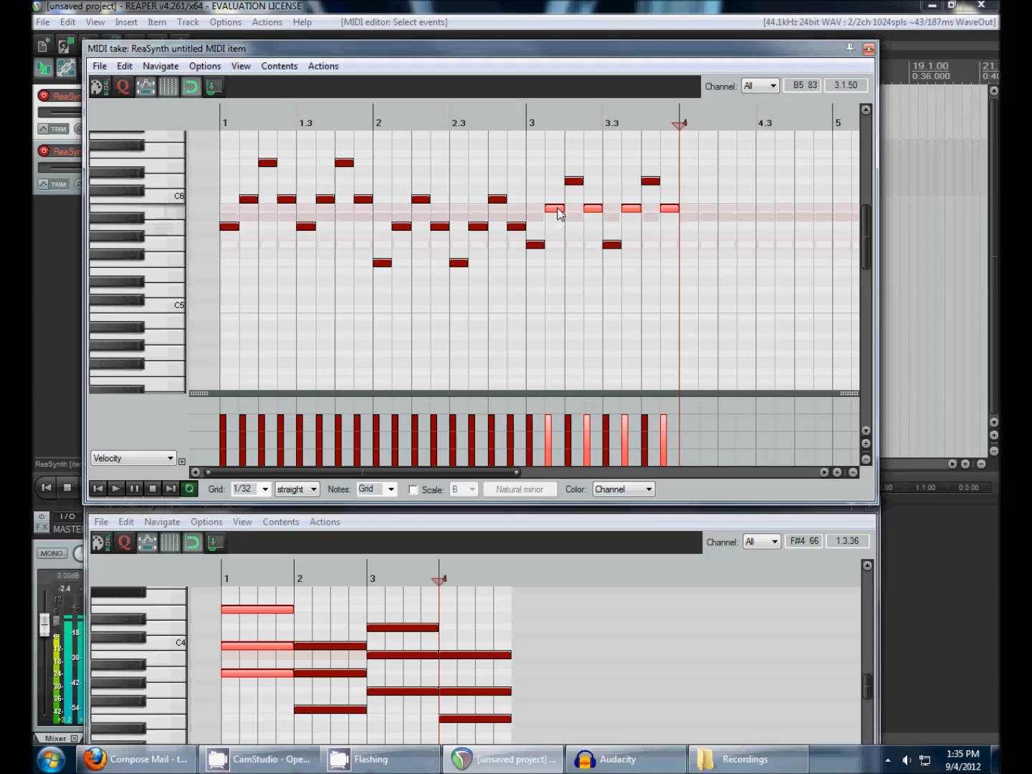
Paste the figure into bar 4 and move its notes to E5, G5 and B5
key("ctrl+v")
left_click_drag(687, 230, 833, 256)
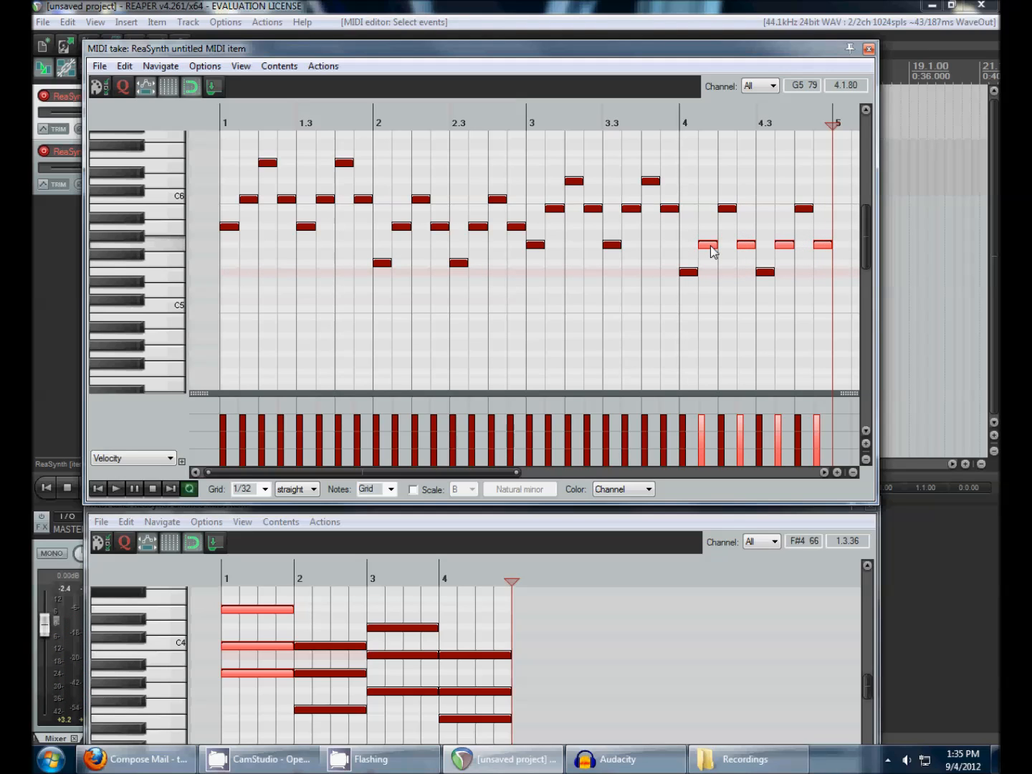
mouse_move(713, 250)
left_mouse_down()
mouse_move(711, 239)
mouse_move(709, 249)
left_mouse_up()
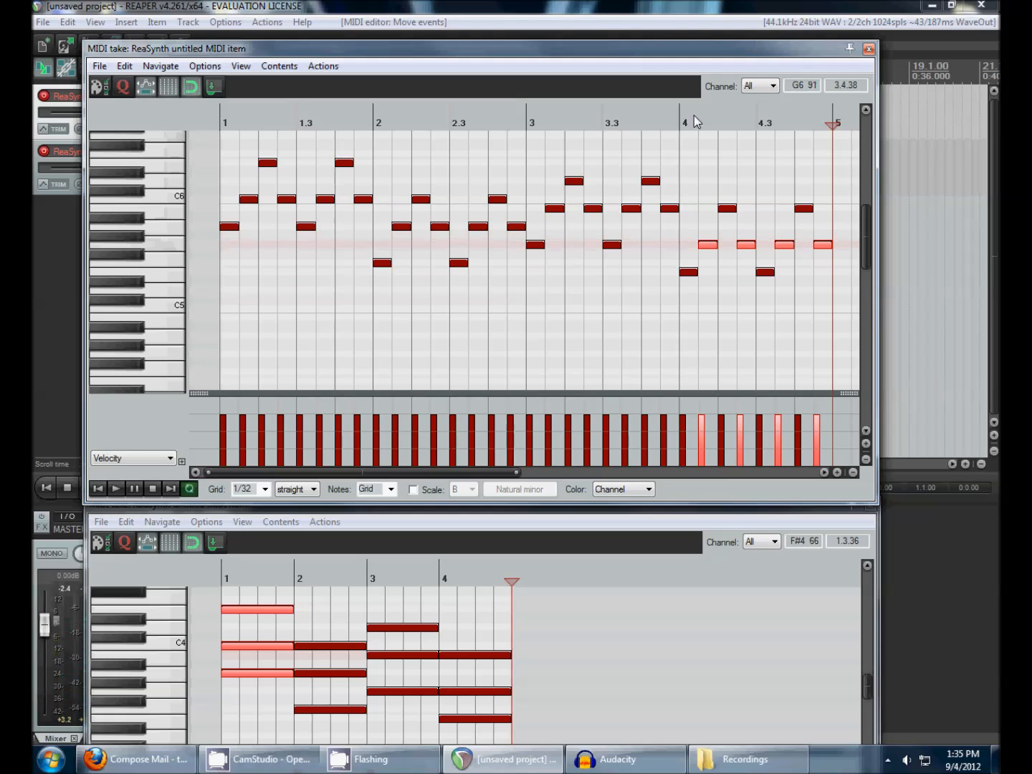
Play the four-bar arpeggio from bar 1 together with the chords
scroll(241, 178, "down", 1)
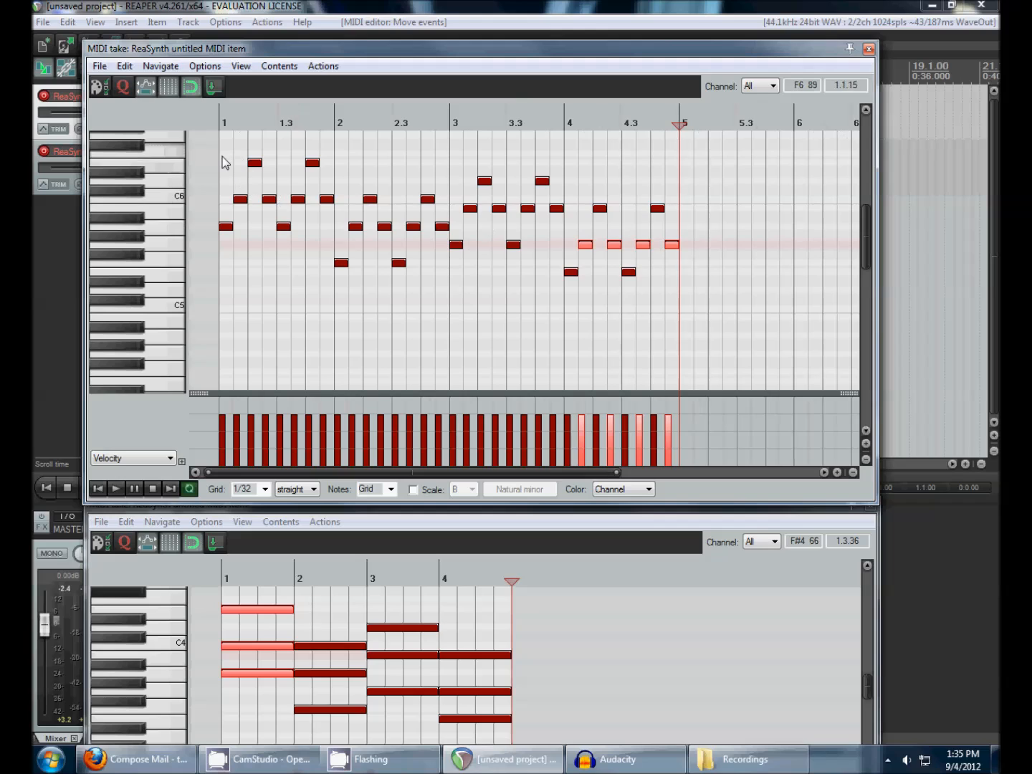
left_click(223, 163)
key("w")
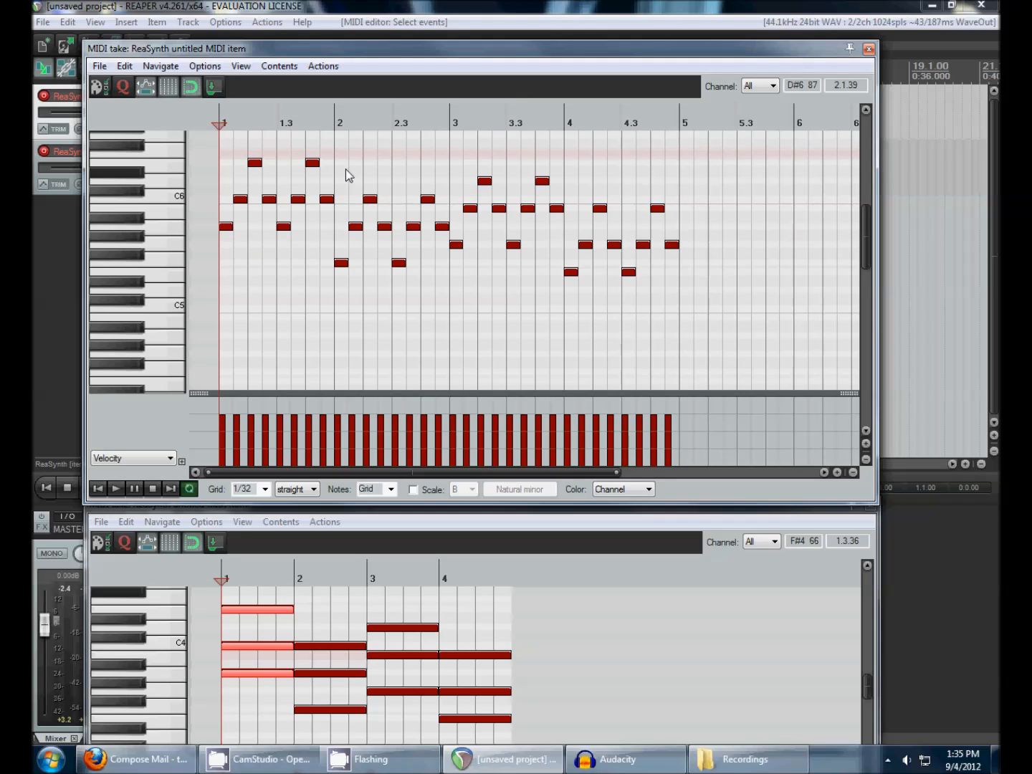
key("space")
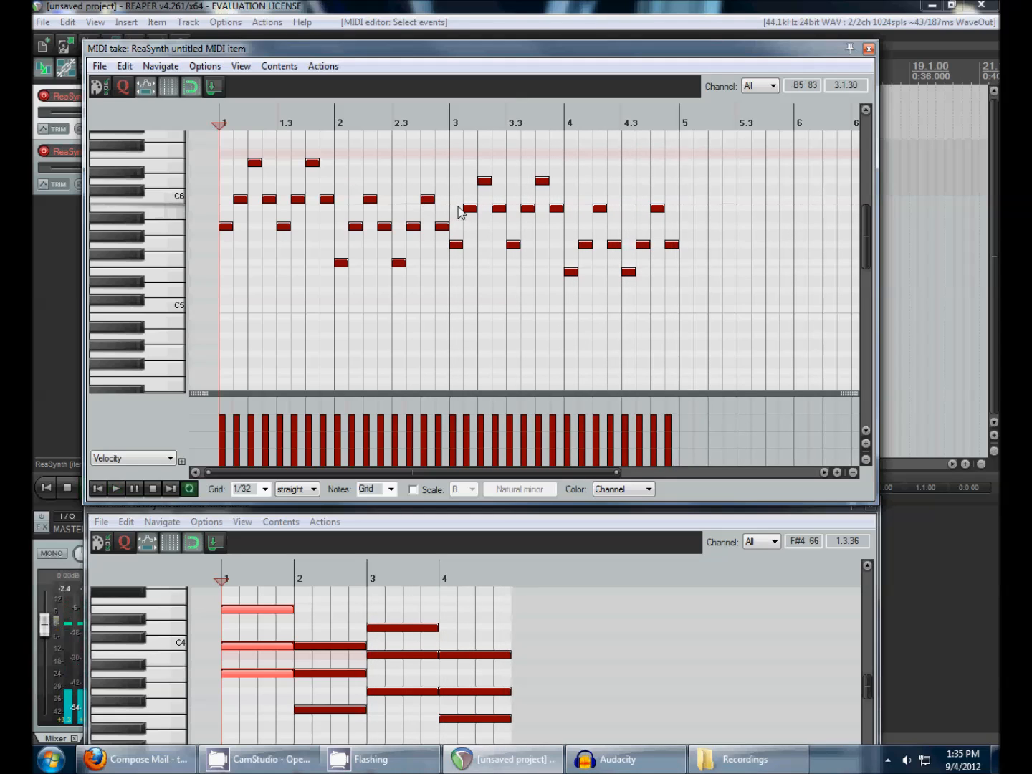
Copy all notes of the four-bar arpeggio and paste them from bar 5 to fill the eight-bar item
scroll(567, 237, "down", 2)
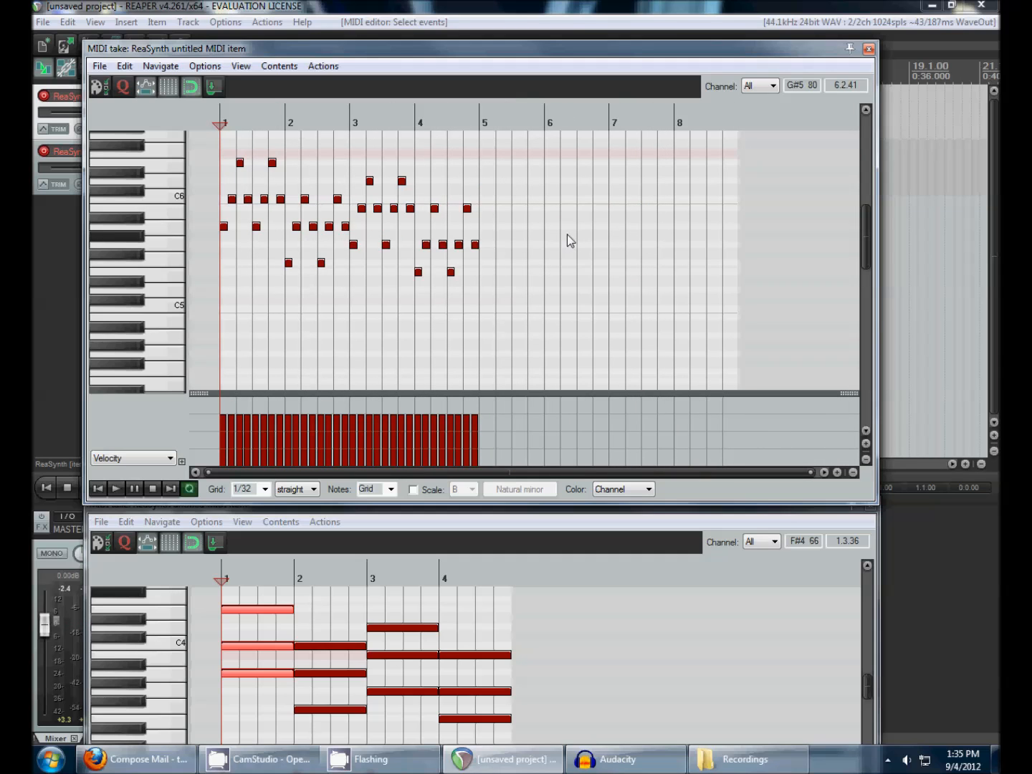
left_click_drag(550, 49, 528, 23)
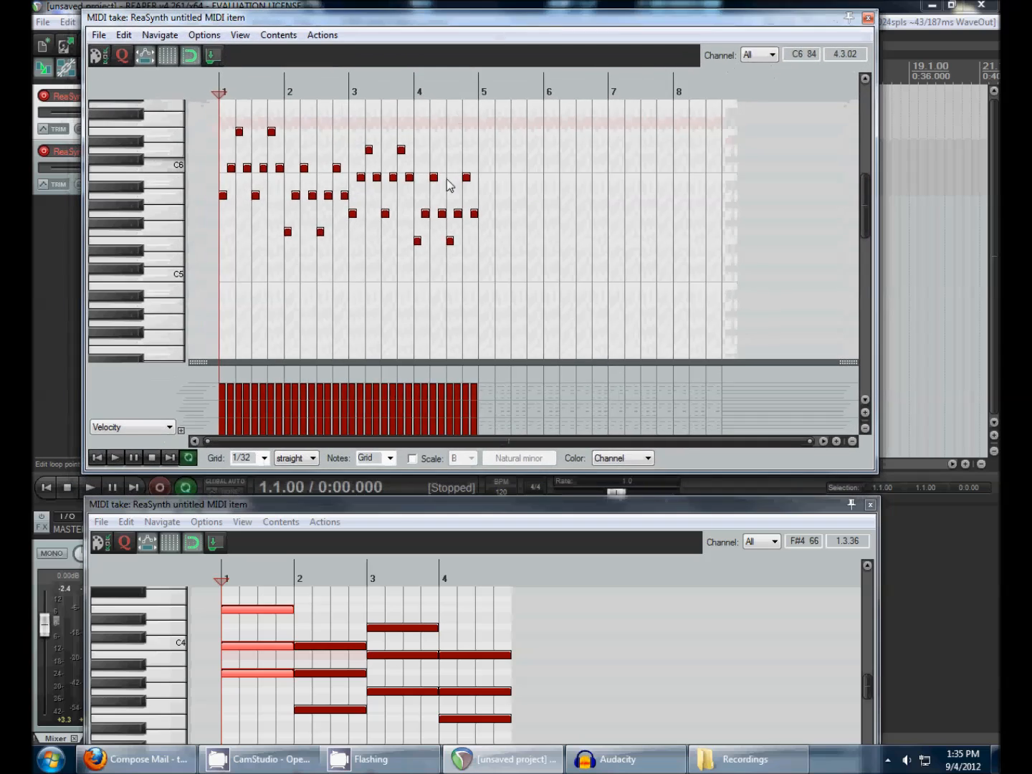
scroll(457, 122, "down", 1)
key("ctrl+a")
key("ctrl+c")
left_click(416, 190)
key("ctrl+v")
Close both MIDI editors and clear the track selection
key("Escape")
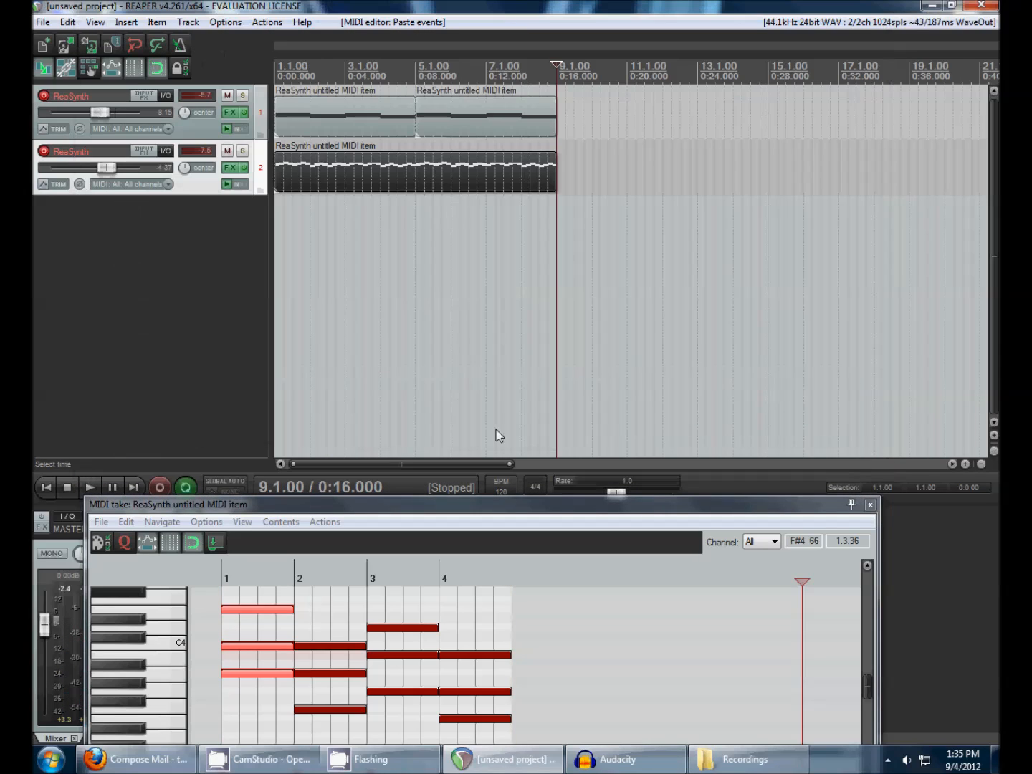
left_click(477, 513)
key("Escape")
left_click(199, 268)
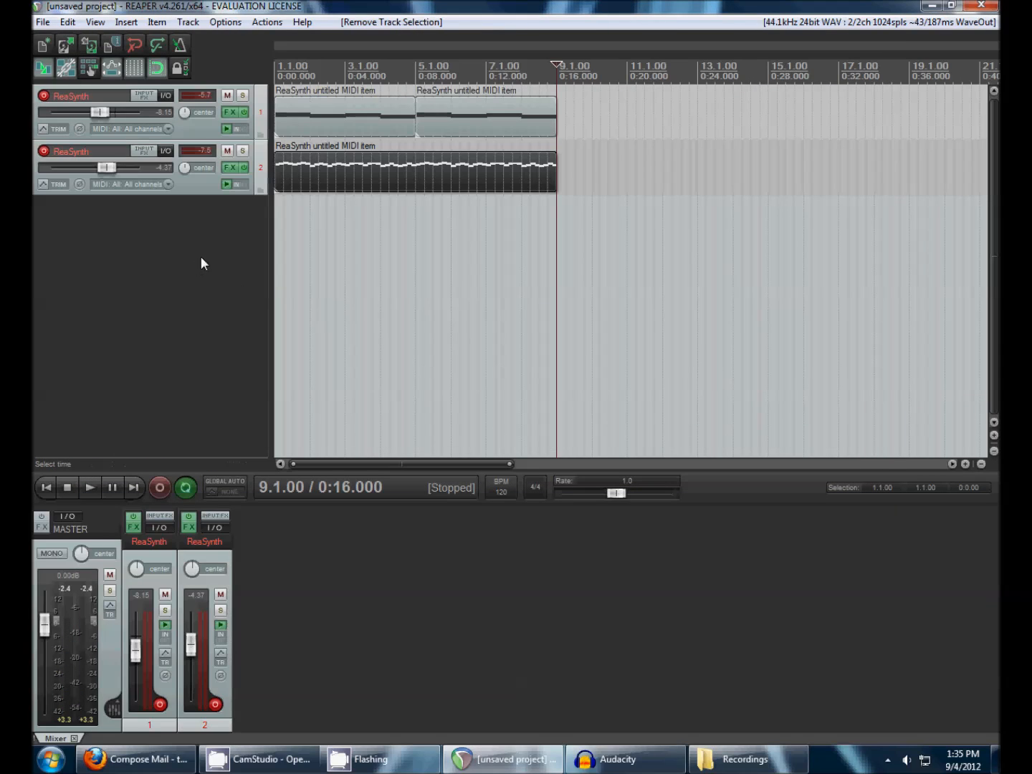
Insert the ReaSynth virtual instrument on a new third track and close its effects window
scroll(387, 241, "up", 1)
scroll(378, 239, "up", 1)
right_click(146, 230)
left_click(219, 273)
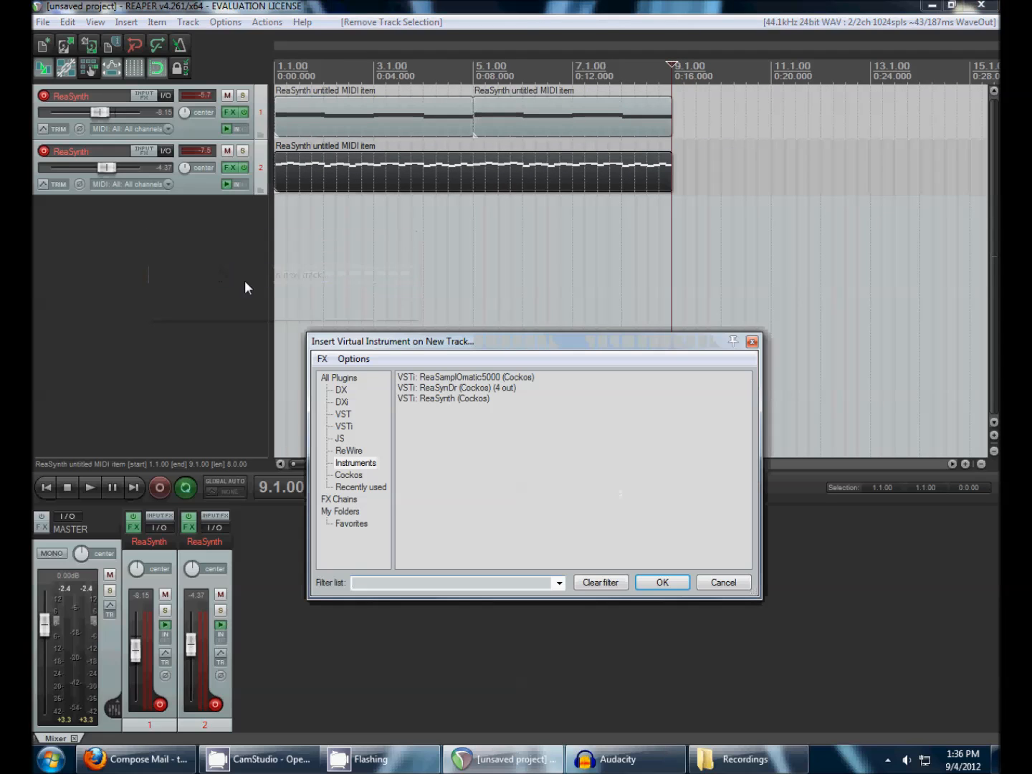
left_click(459, 400)
left_click(667, 580)
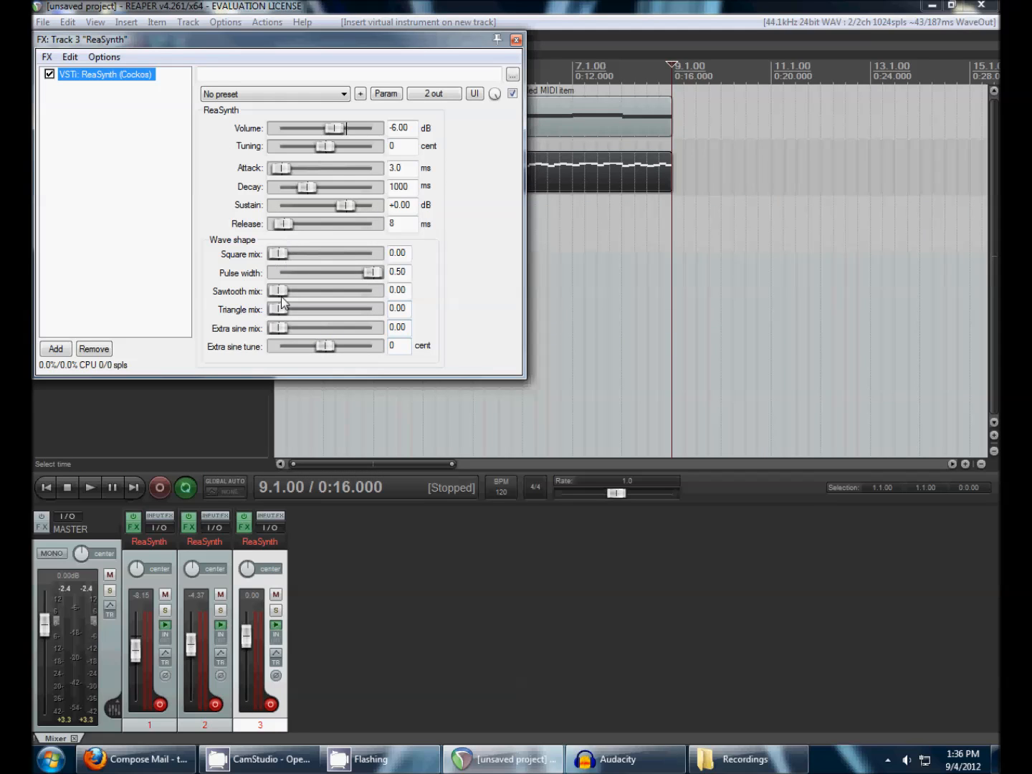
left_click(282, 310)
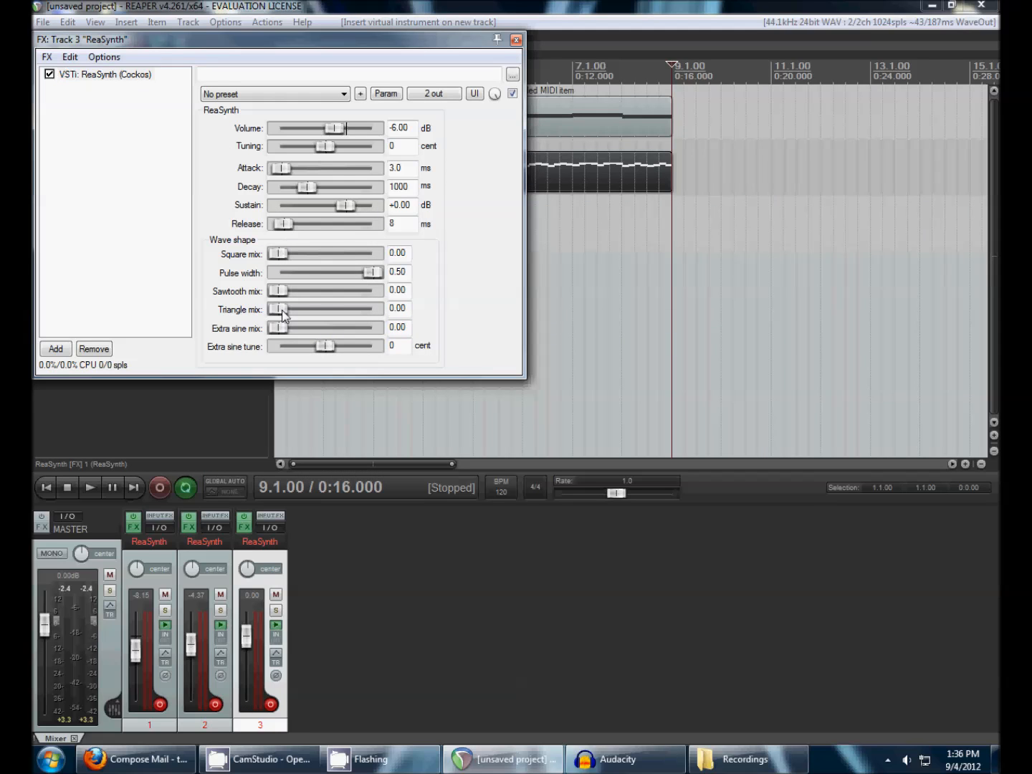
left_click(515, 39)
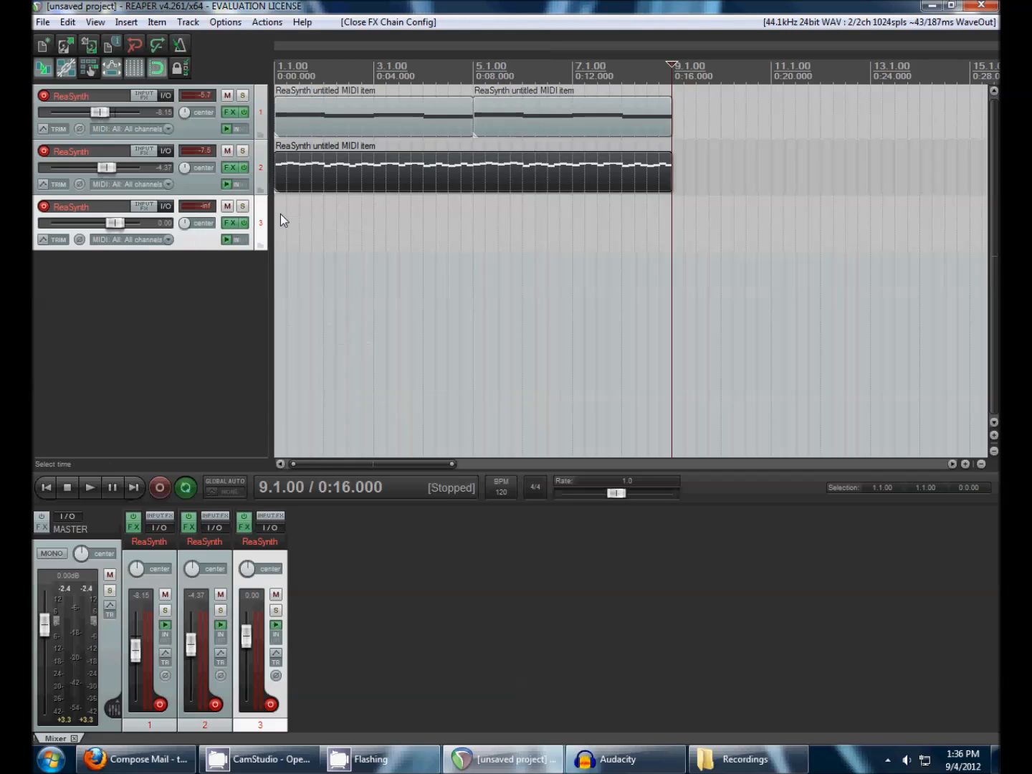
Draw an empty MIDI item from bar 1 to bar 9 on track 3 and open it in the MIDI editor
left_click(281, 214)
left_click_drag(278, 220, 666, 203)
double_click(615, 227)
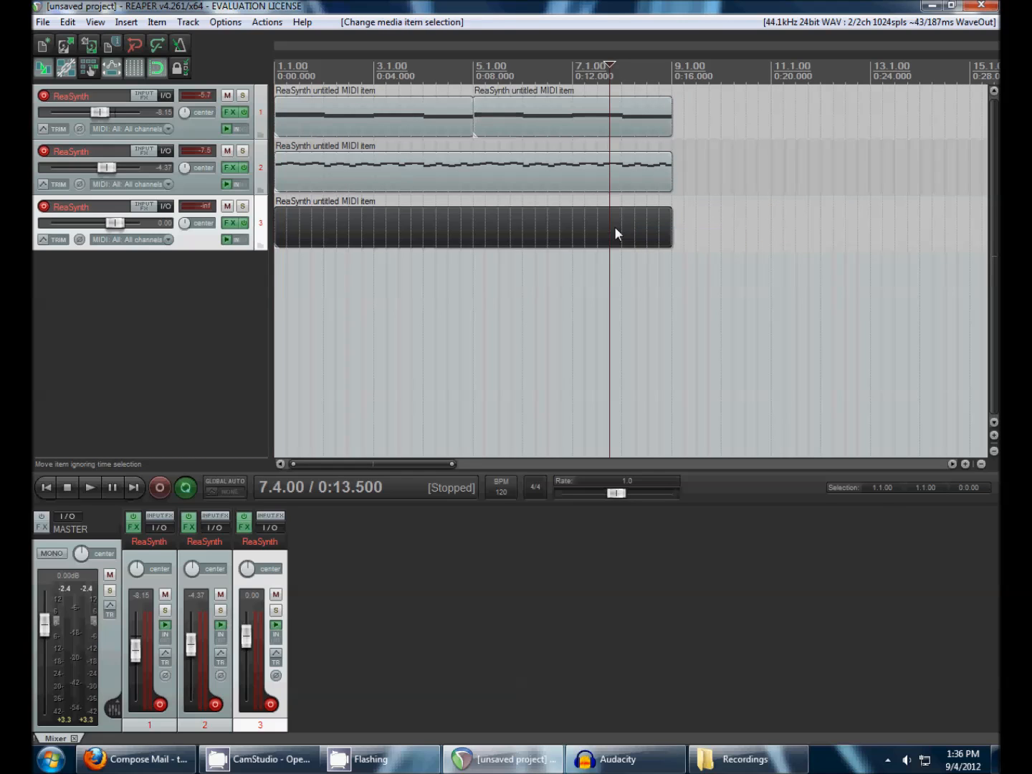
Move track 3's MIDI editor upward and open track 1's first chord item in a second editor below it
left_click_drag(381, 509, 397, 222)
left_click(397, 114)
double_click(397, 115)
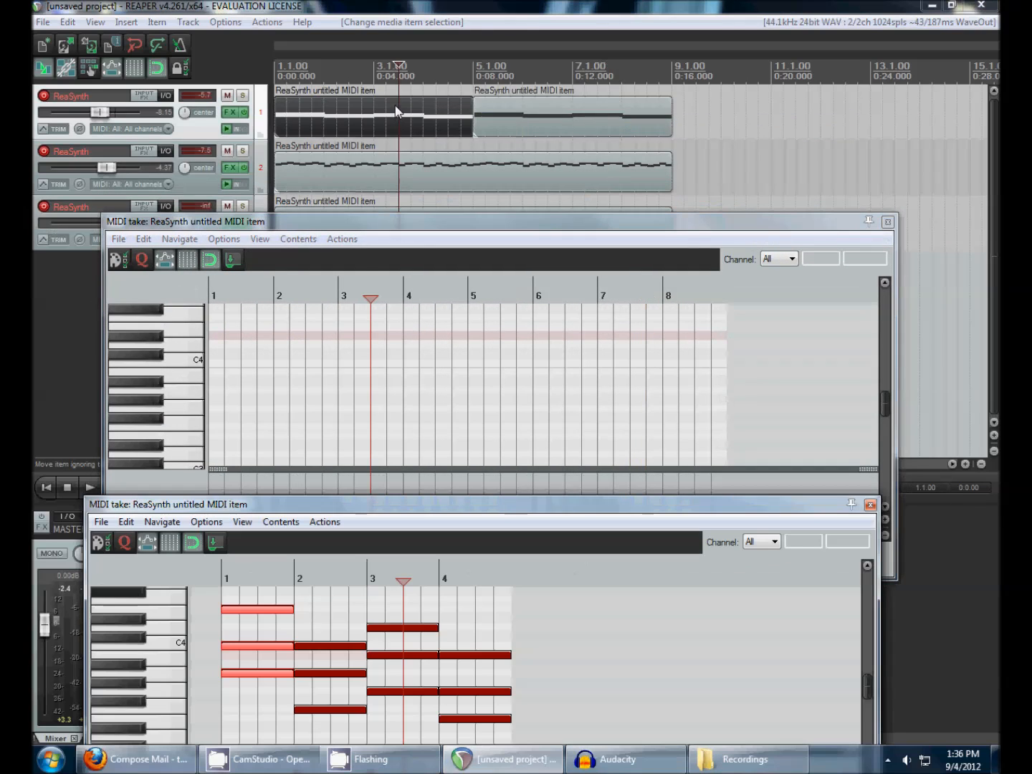
Draw a one-beat A2 note at the start of bar 1 in track 3's MIDI item
left_click(282, 378)
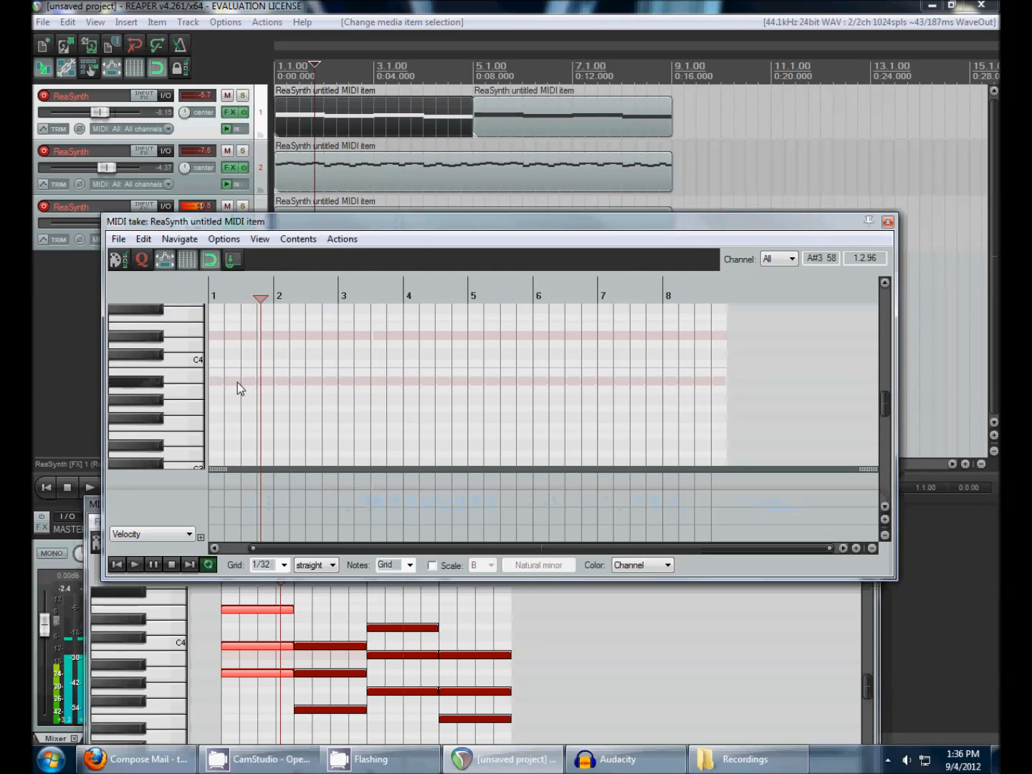
scroll(272, 361, "up", 3)
left_click(272, 364)
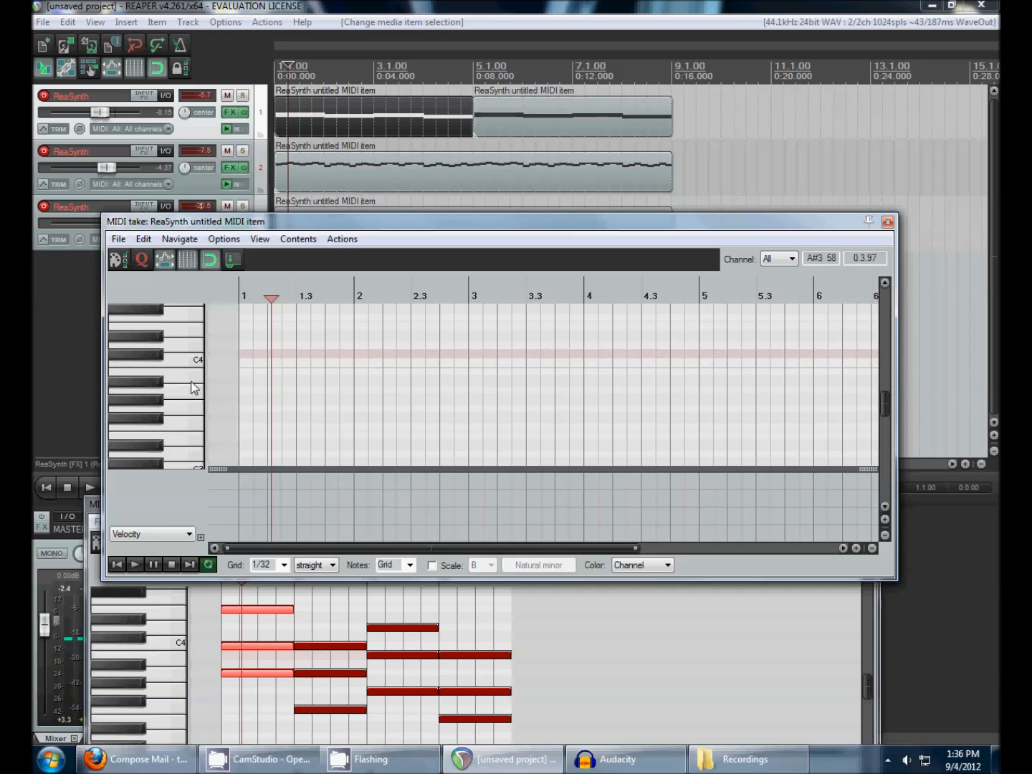
scroll(194, 387, "up", 2)
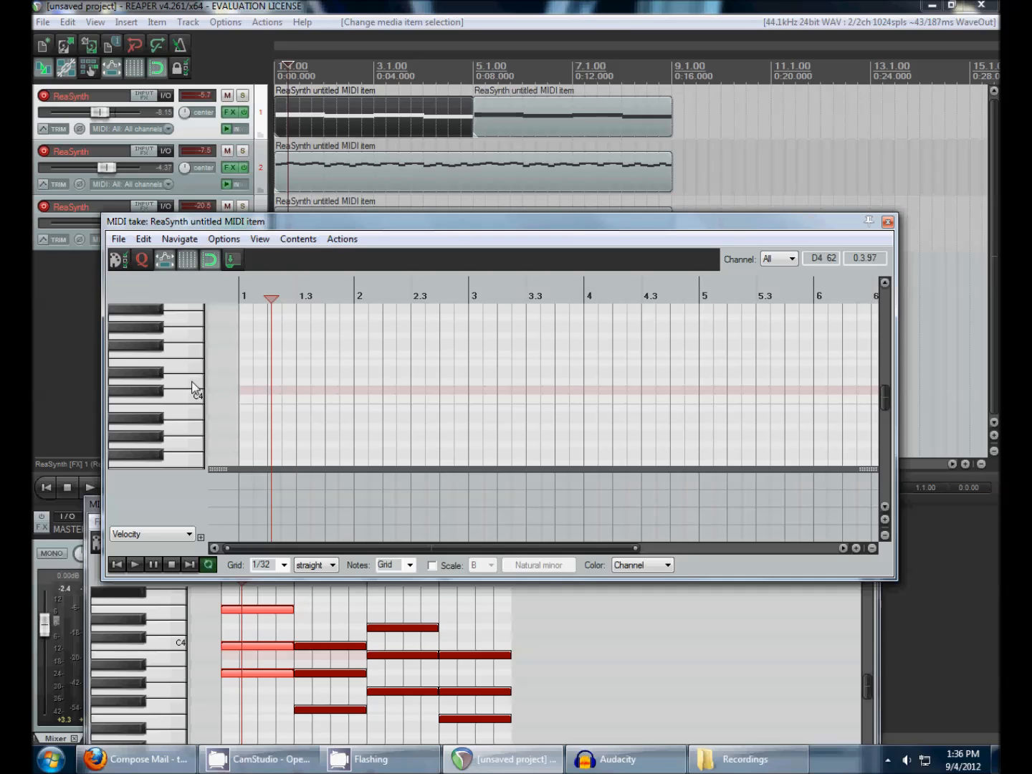
scroll(175, 415, "down", 2)
scroll(173, 406, "down", 1)
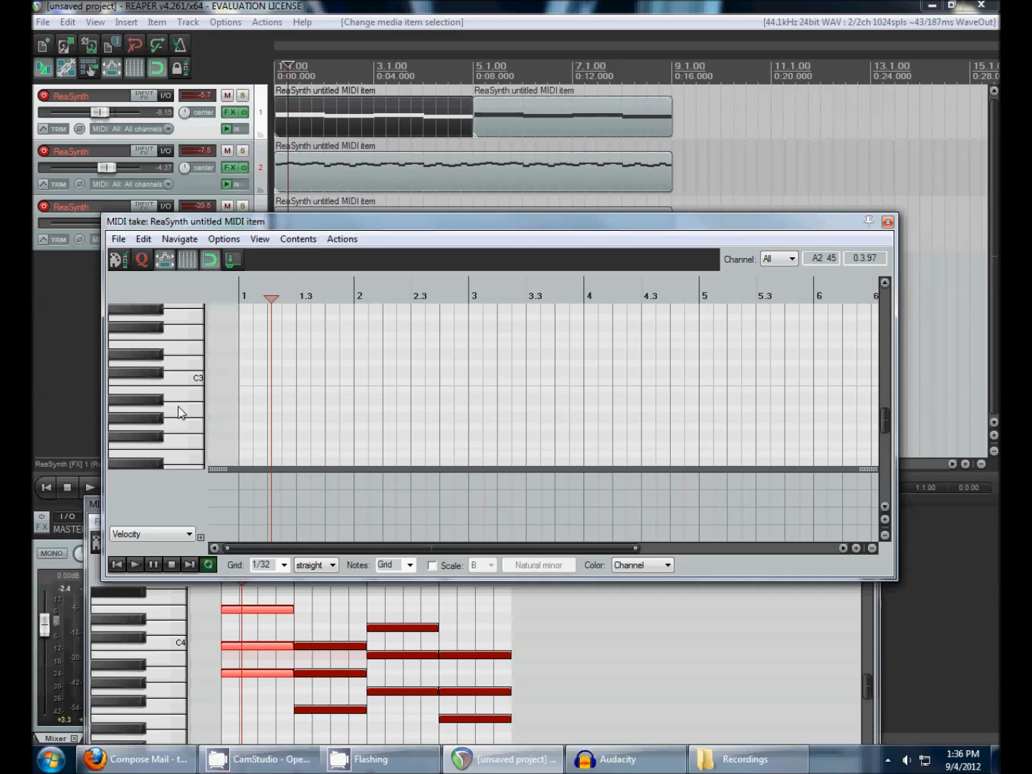
scroll(178, 413, "down", 4)
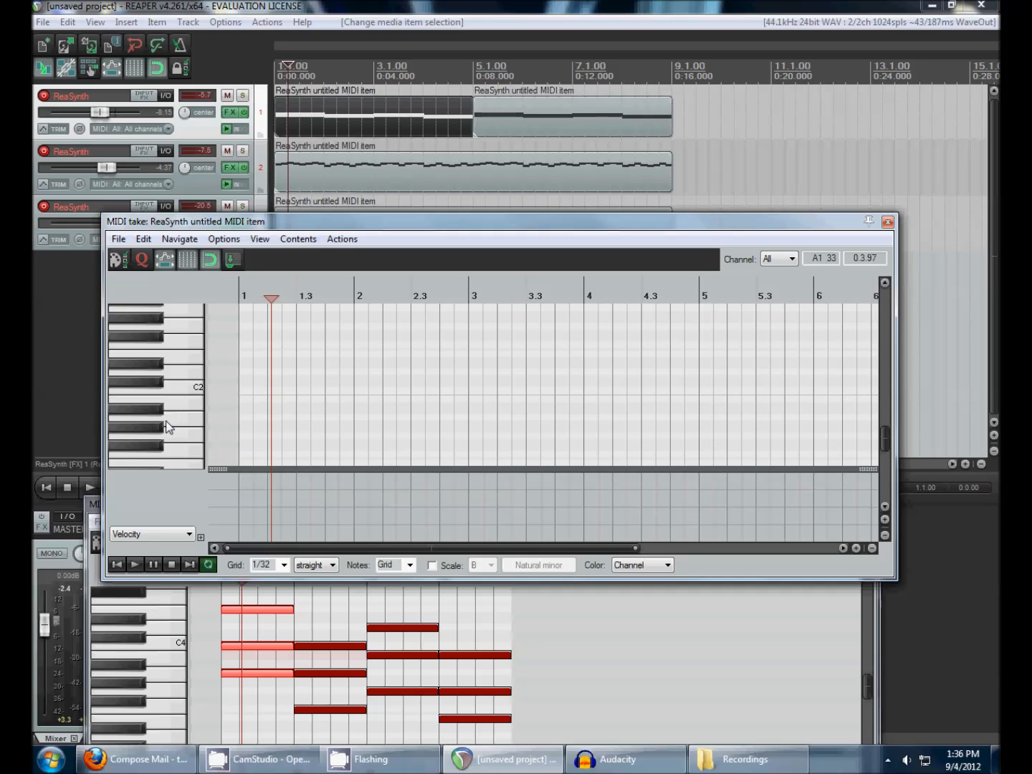
mouse_move(241, 416)
left_mouse_down()
mouse_move(362, 423)
mouse_move(308, 308)
left_mouse_up()
scroll(175, 376, "up", 3)
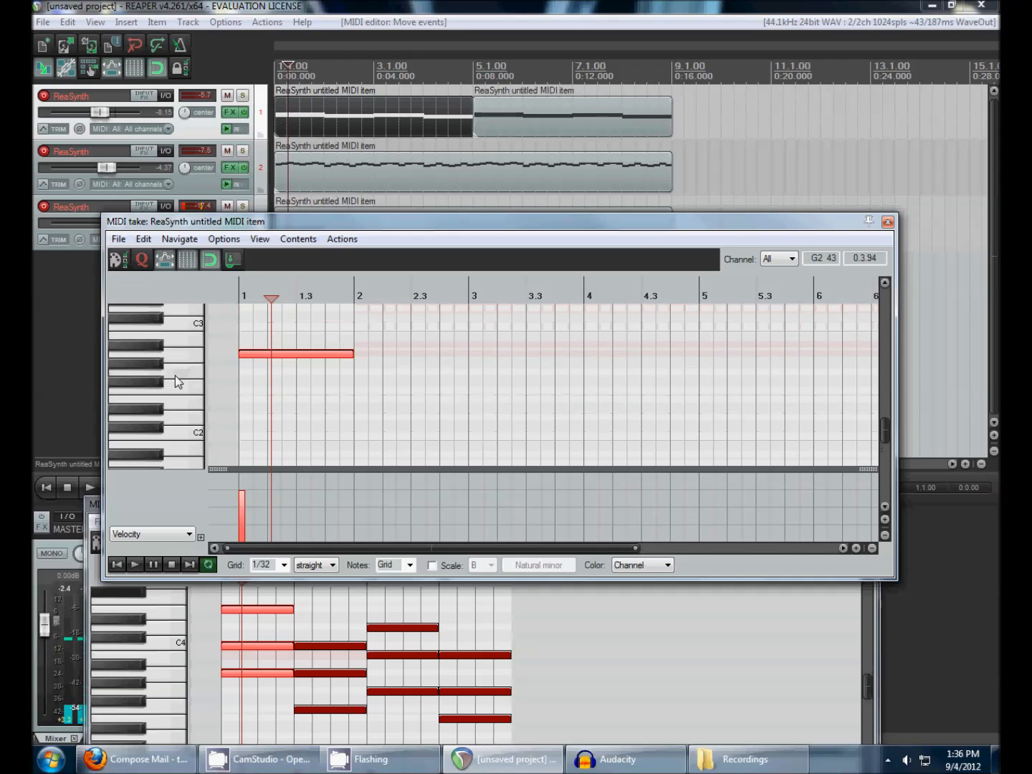
left_click_drag(352, 387, 261, 365)
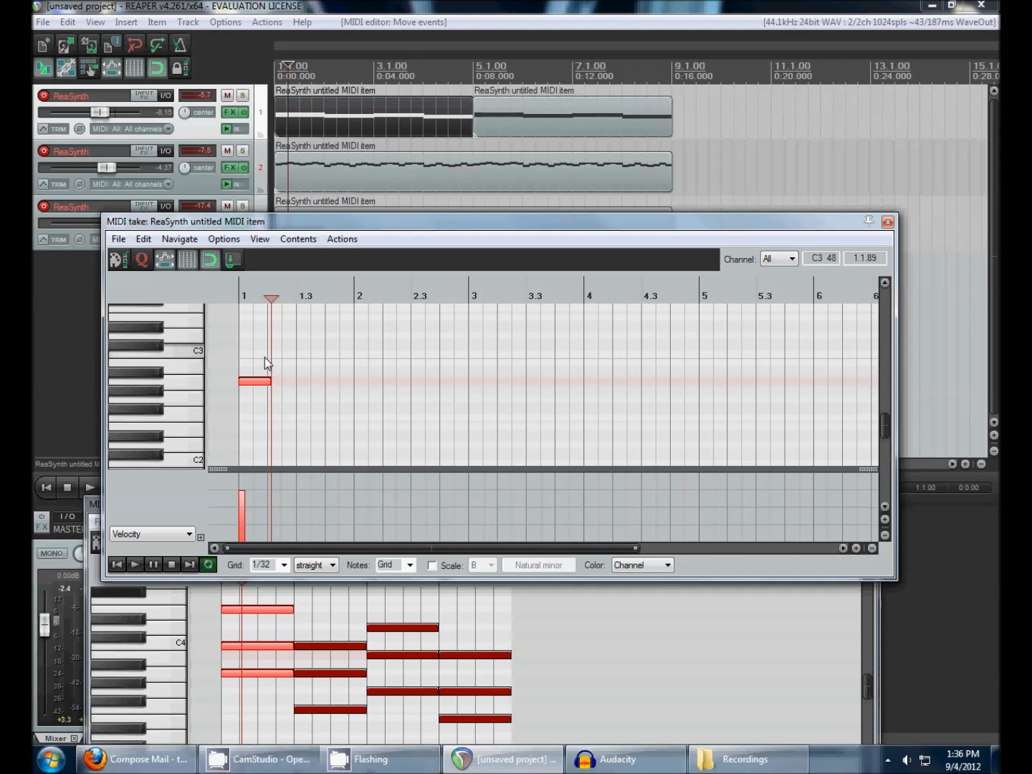
Repeat the A2 note three more times to fill bar 1 with four one-beat notes
left_click(267, 354)
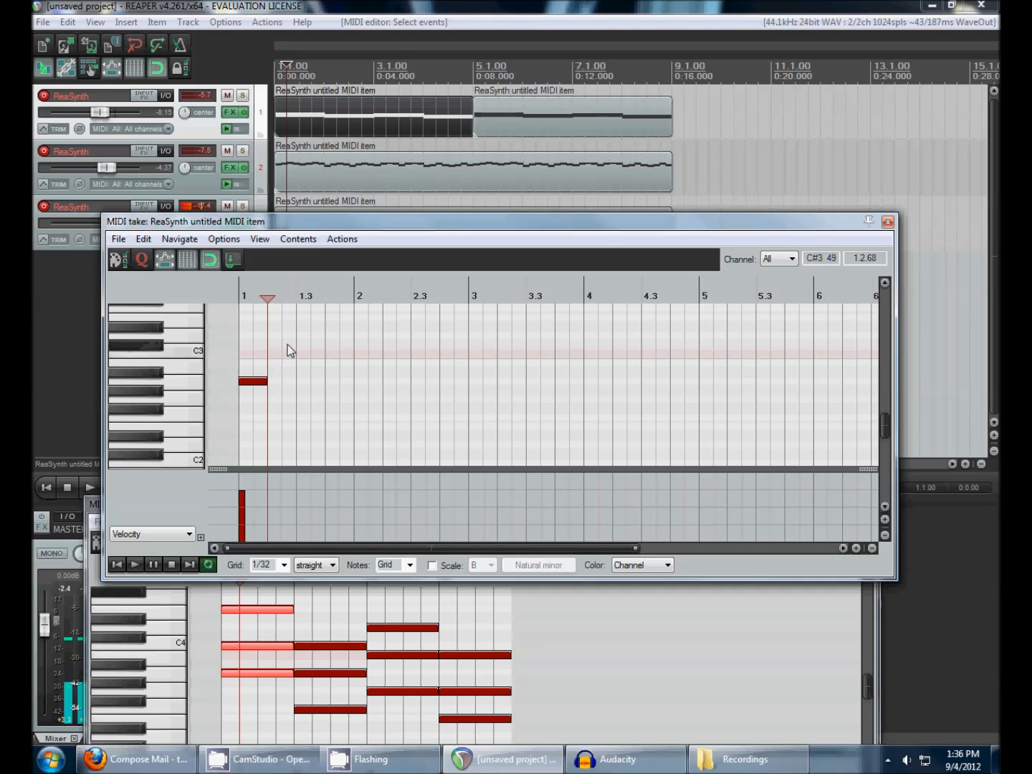
key("ctrl+v")
key("ctrl+v")
key("ctrl+v")
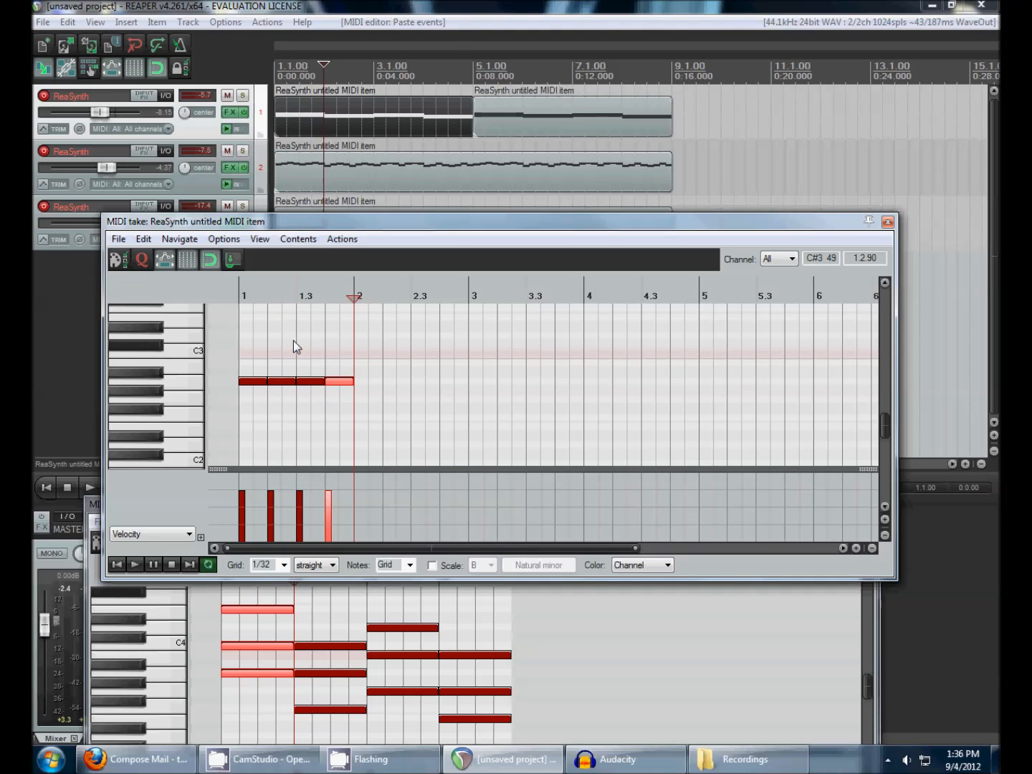
Copy bar 1's four notes into bars 2, 3 and 4, moving them to F2, G2 and E2 respectively
left_click_drag(356, 345, 263, 404)
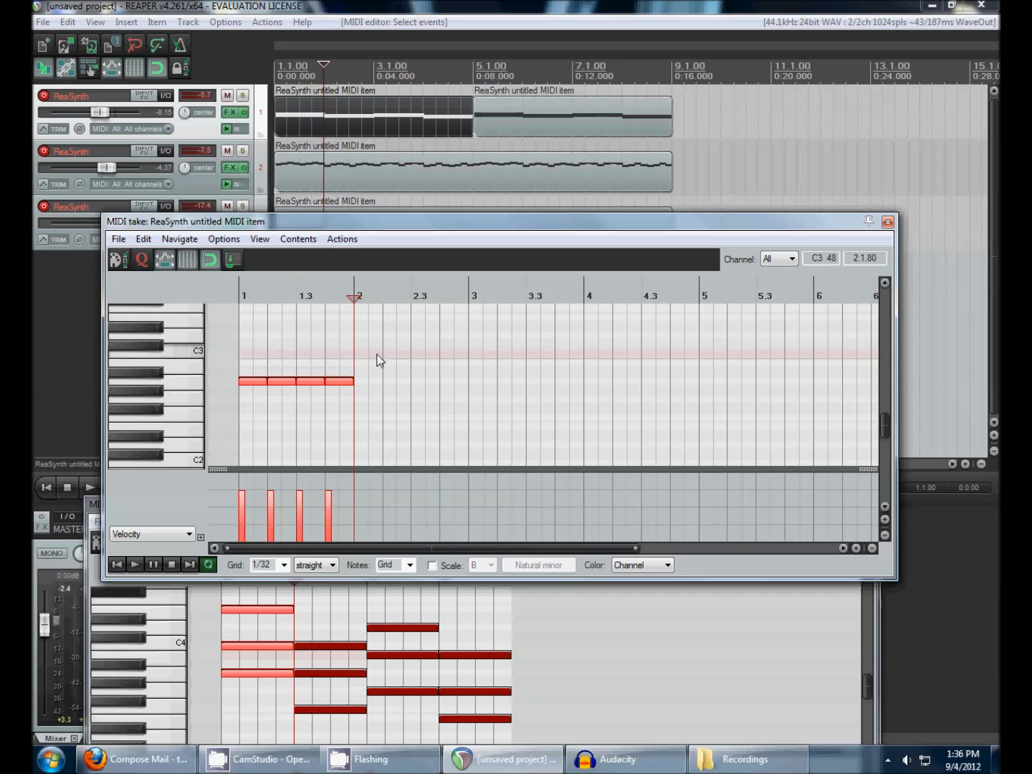
key("ctrl+v")
left_click_drag(364, 384, 361, 421)
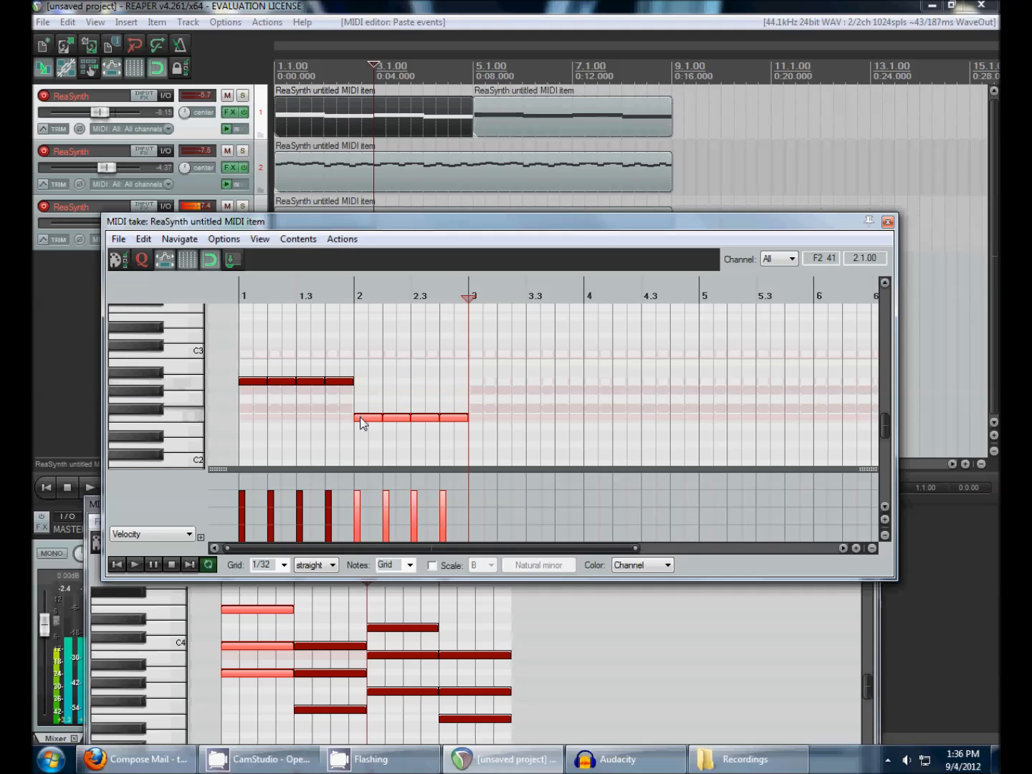
key("ctrl+v")
left_click_drag(479, 387, 479, 400)
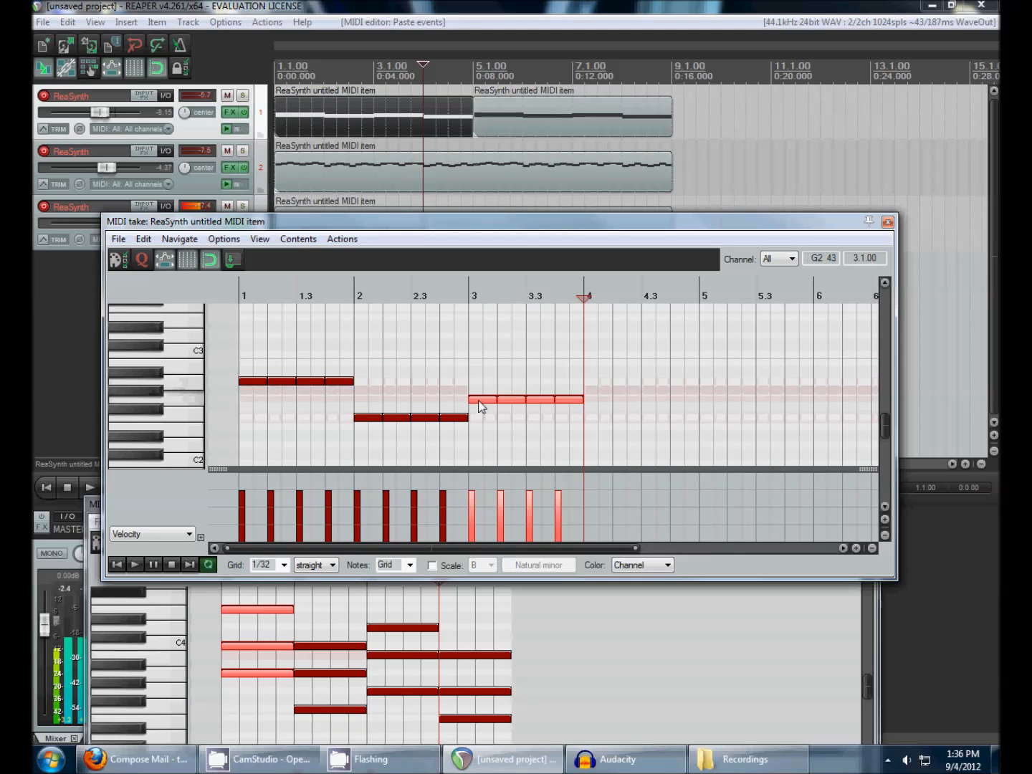
key("ctrl+v")
left_click_drag(596, 399, 597, 428)
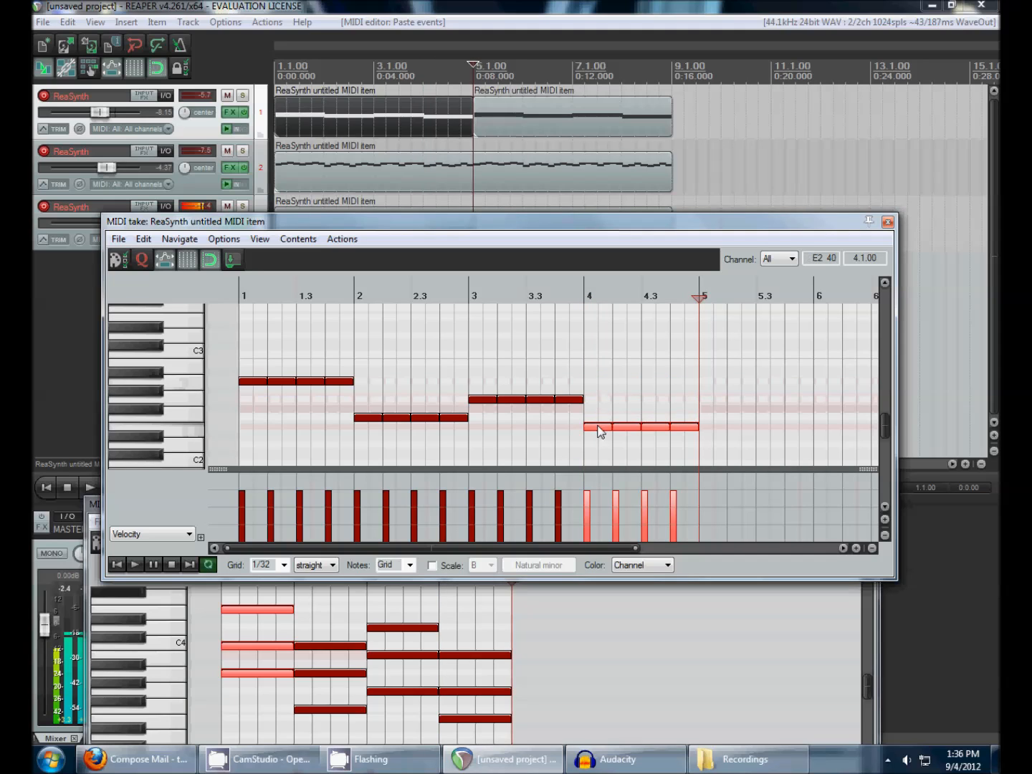
Duplicate the bass notes of bars 1 to 4 into bars 5 to 8
left_click_drag(726, 452, 230, 350)
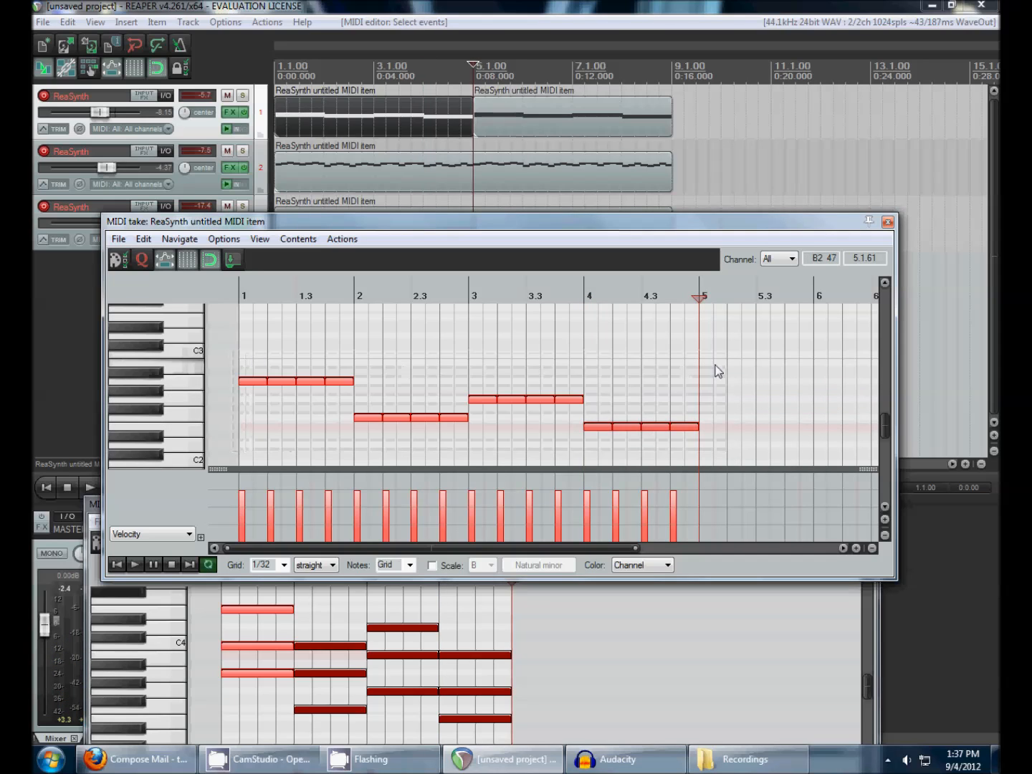
key("ctrl+v")
scroll(473, 323, "down", 5)
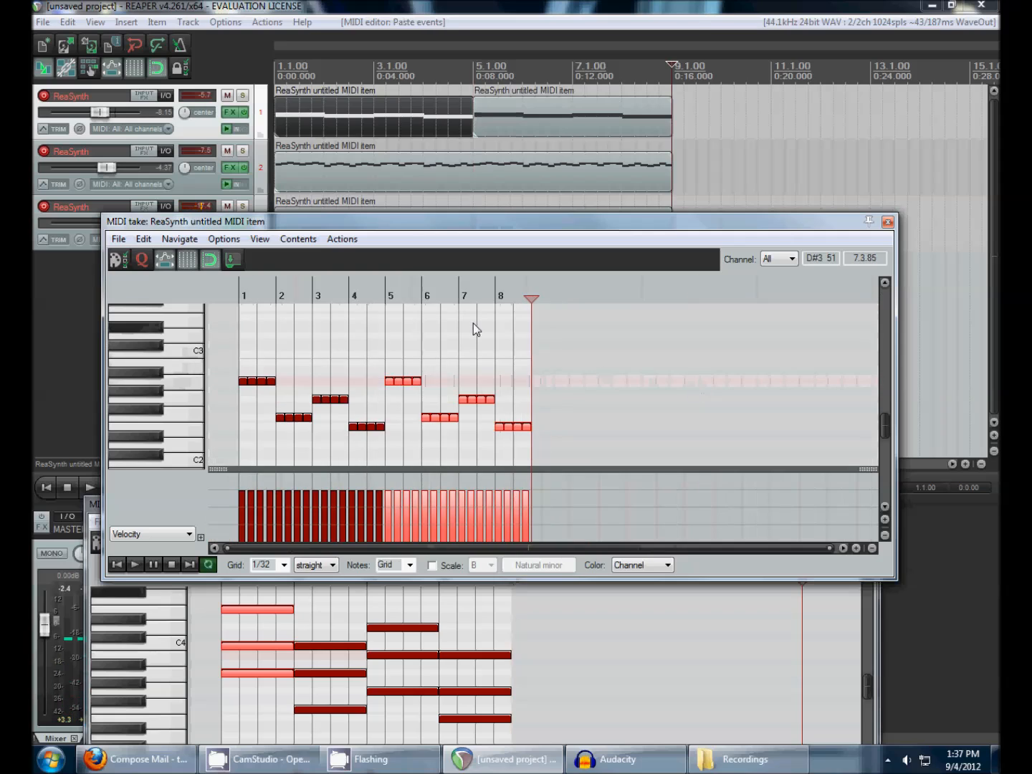
Play the three tracks together from the start of the project to hear the new bass line
key("Home")
key("space")
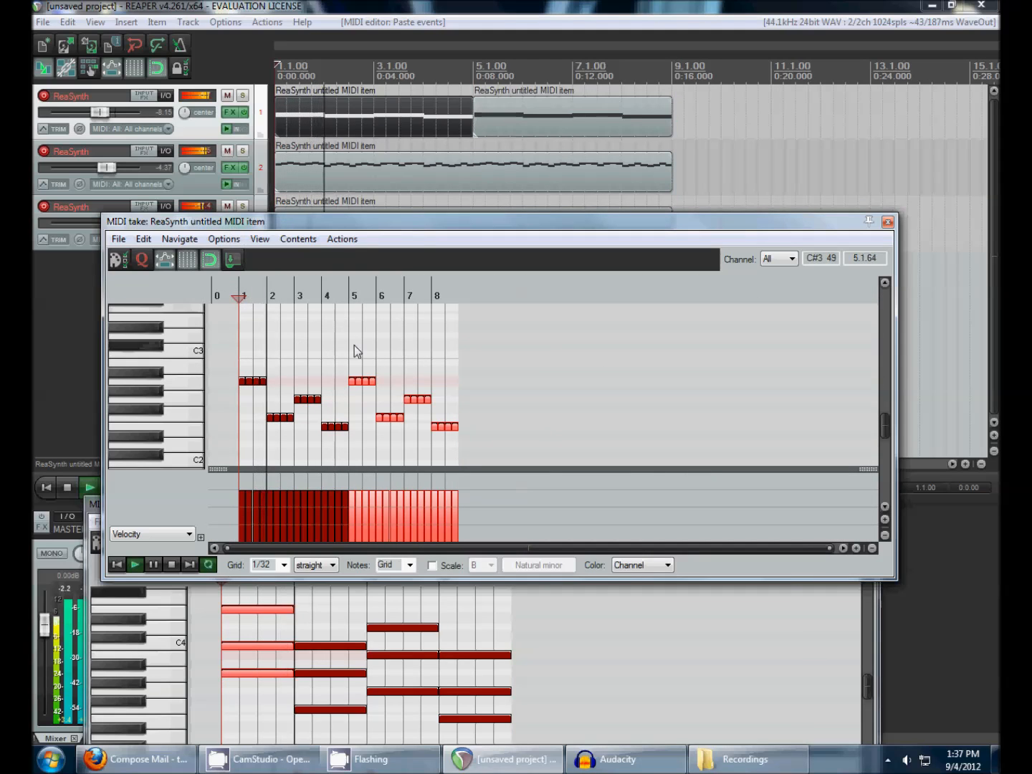
scroll(352, 354, "up", 6)
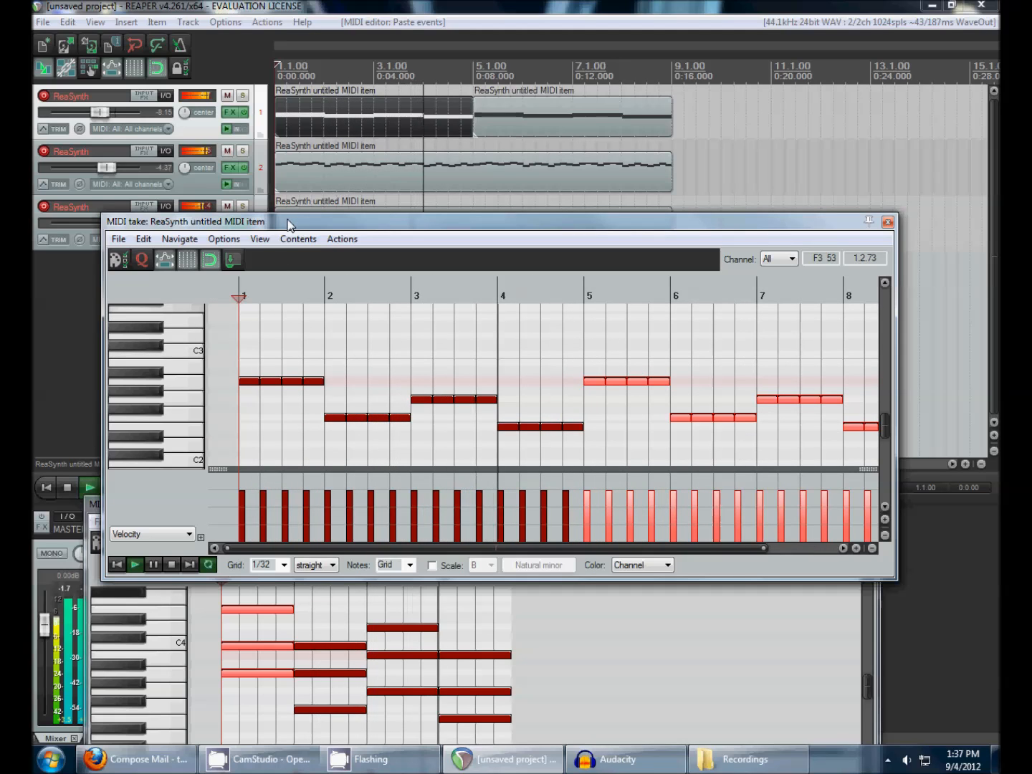
key("space")
Move the MIDI editor down to uncover track 3, solo that track and play its bass line
left_click_drag(289, 225, 317, 281)
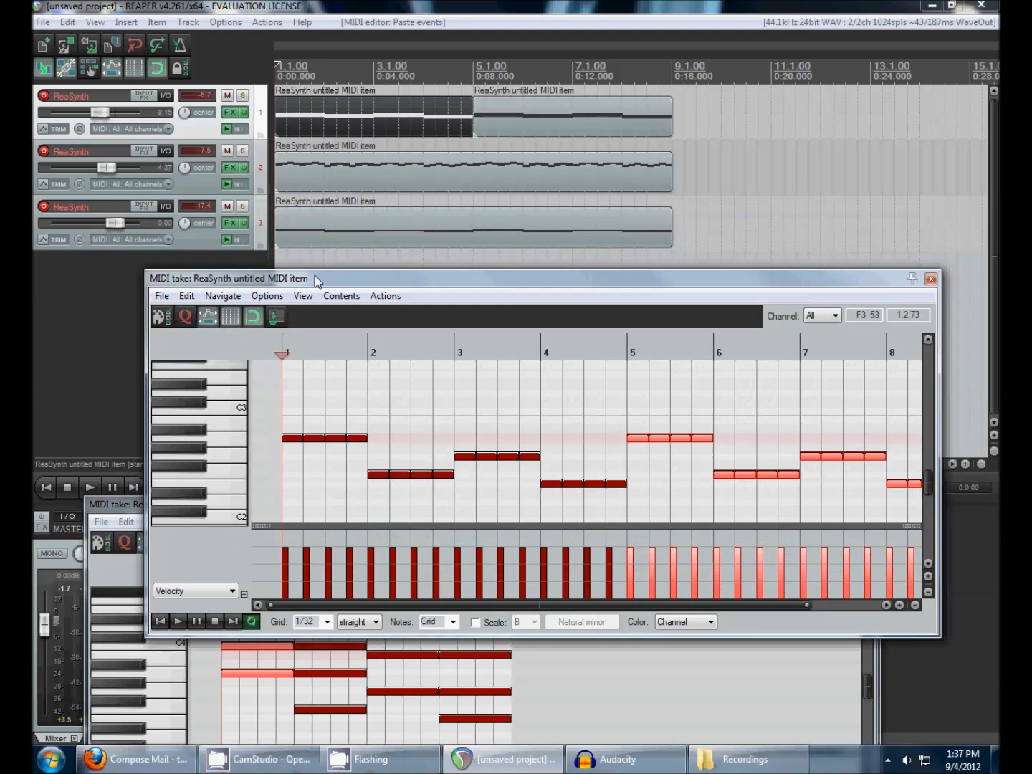
left_click(243, 208)
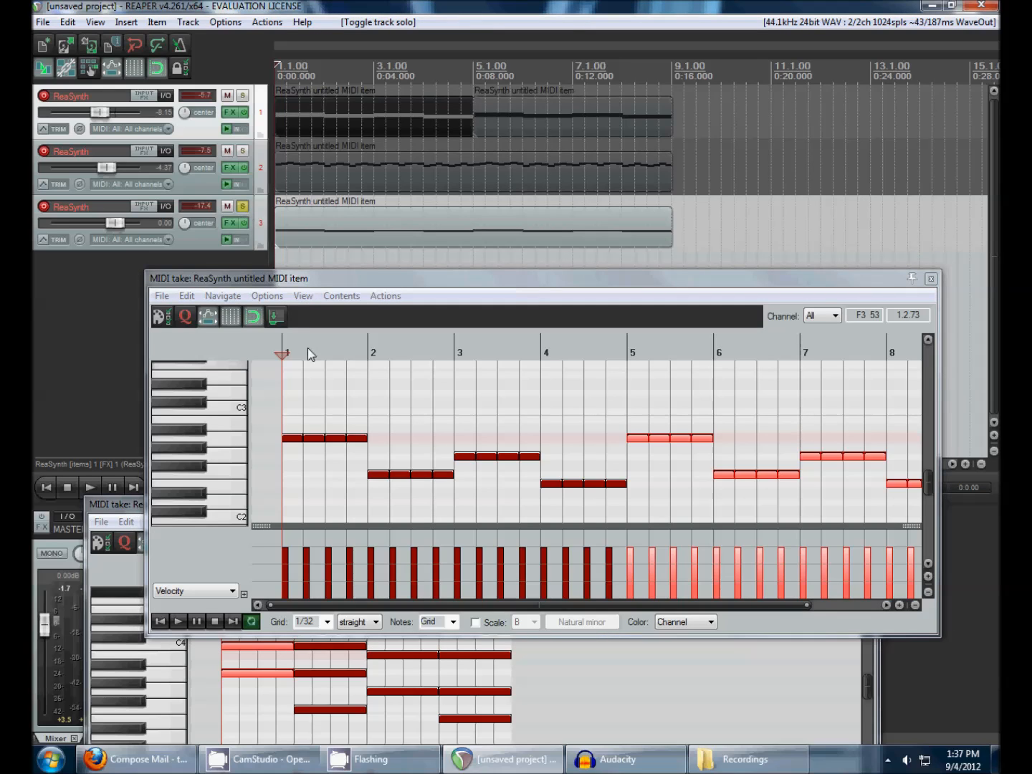
key("space")
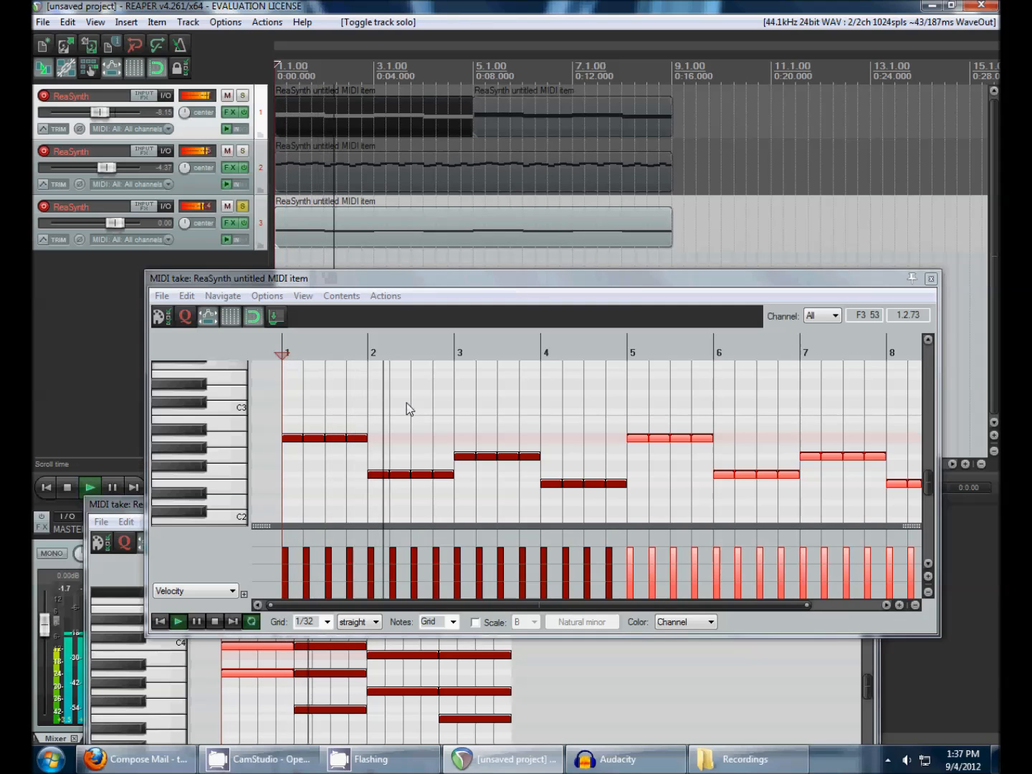
scroll(405, 403, "up", 1)
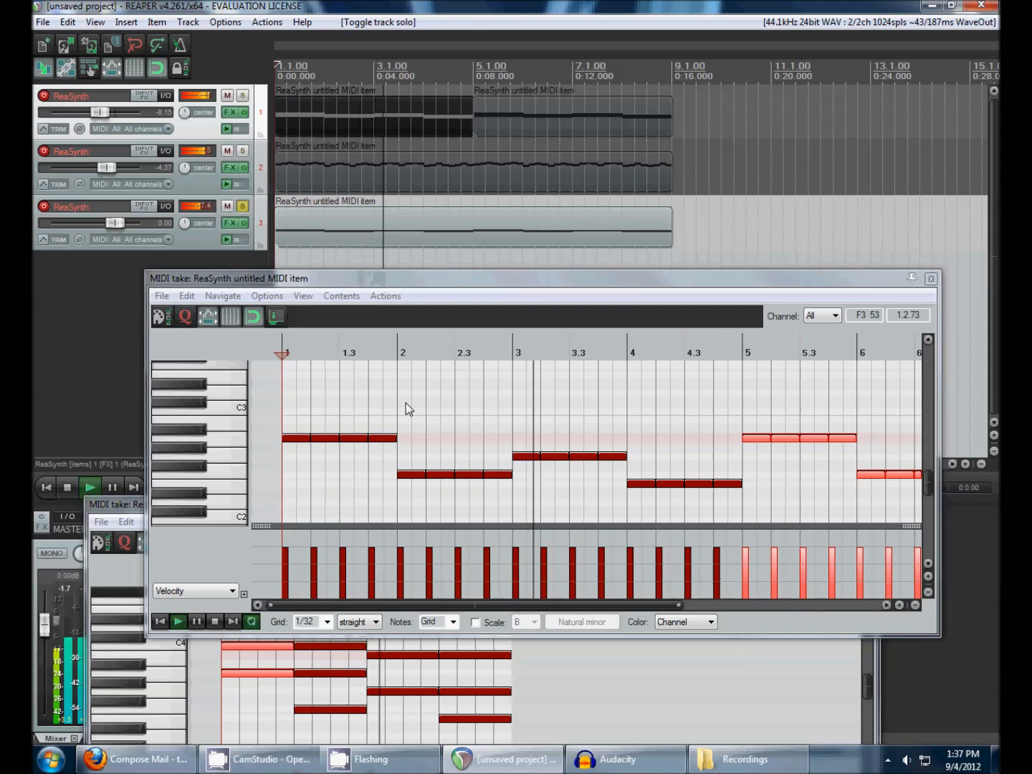
key("space")
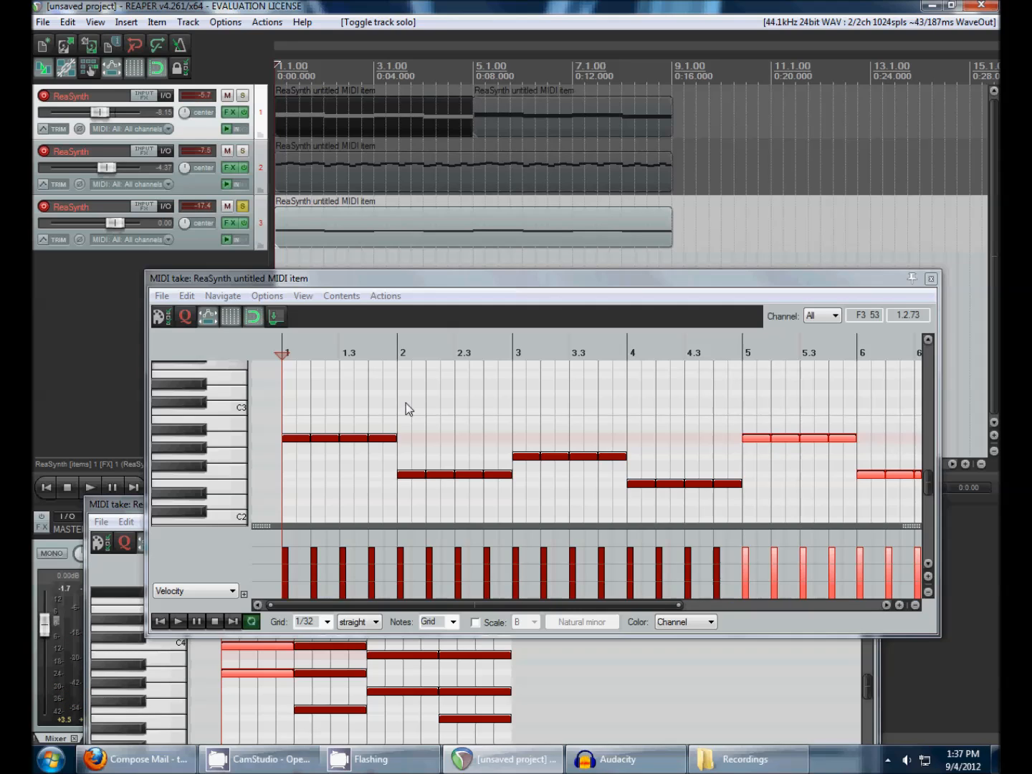
Select all notes in track 3's MIDI item and shorten each one to three quarters of a beat
key("ctrl+a")
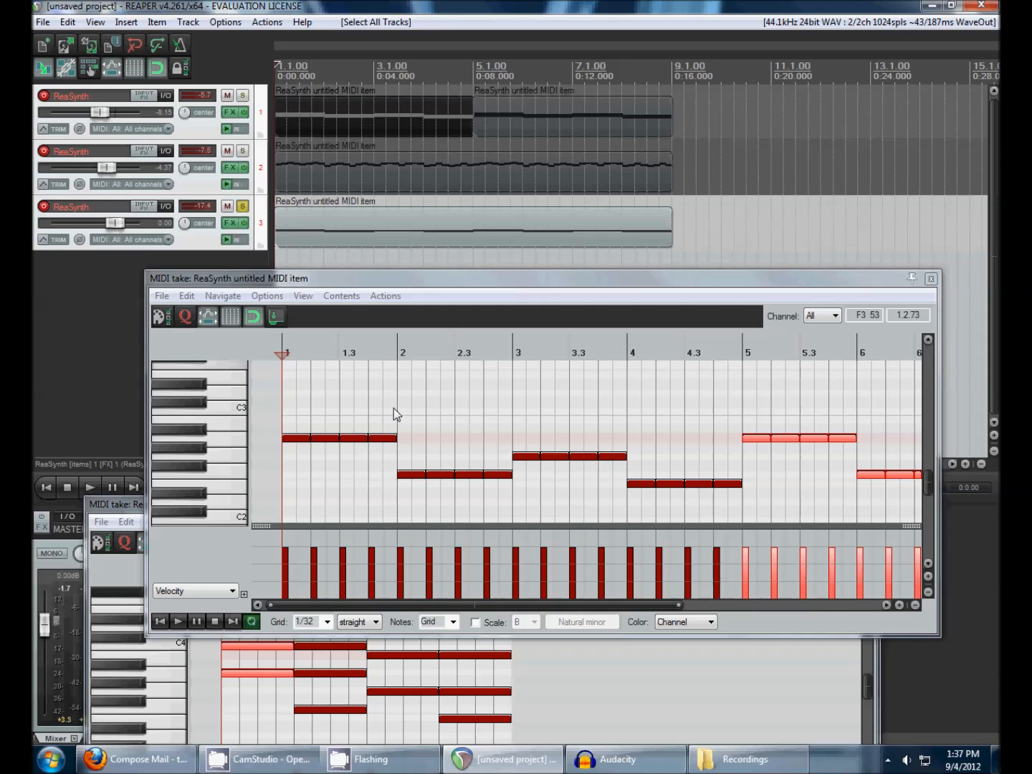
left_click(393, 409)
scroll(347, 426, "up", 2)
left_click(346, 423)
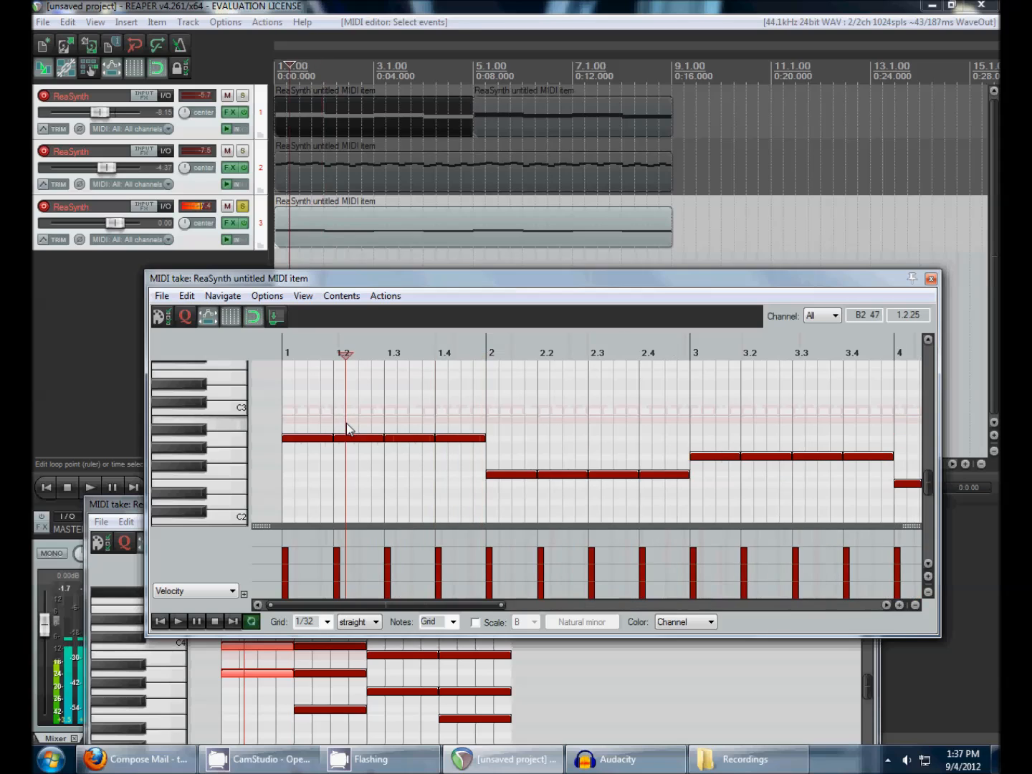
key("ctrl+a")
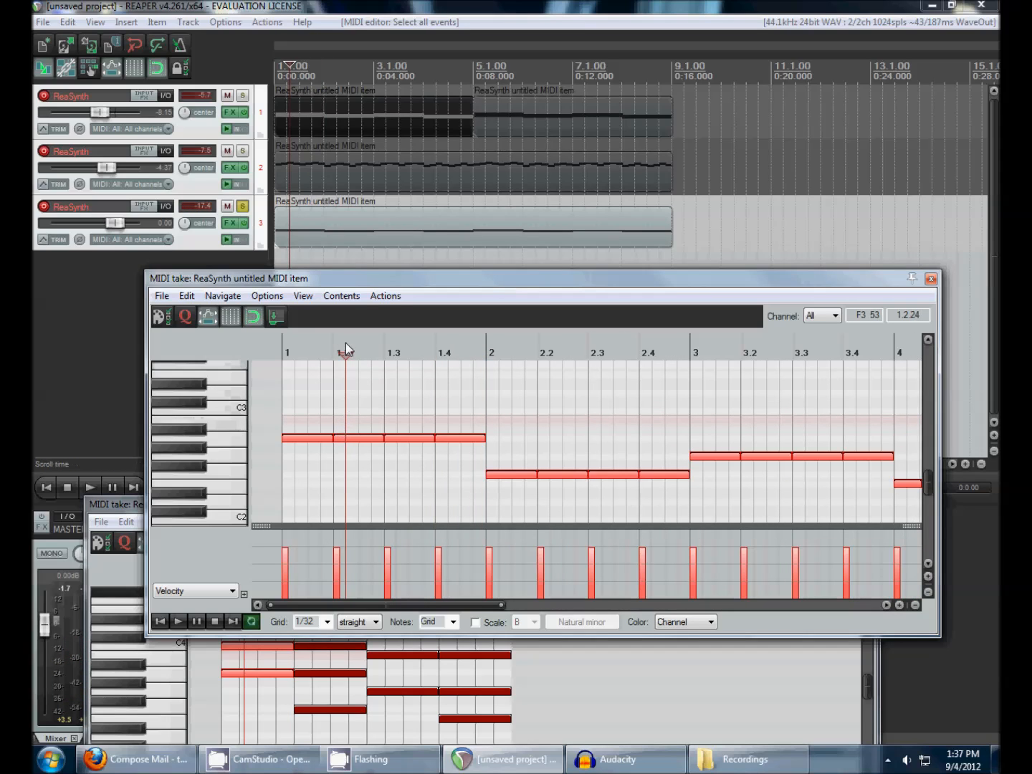
scroll(332, 415, "down", 3)
left_click(332, 408)
key("ctrl+a")
scroll(333, 409, "up", 3)
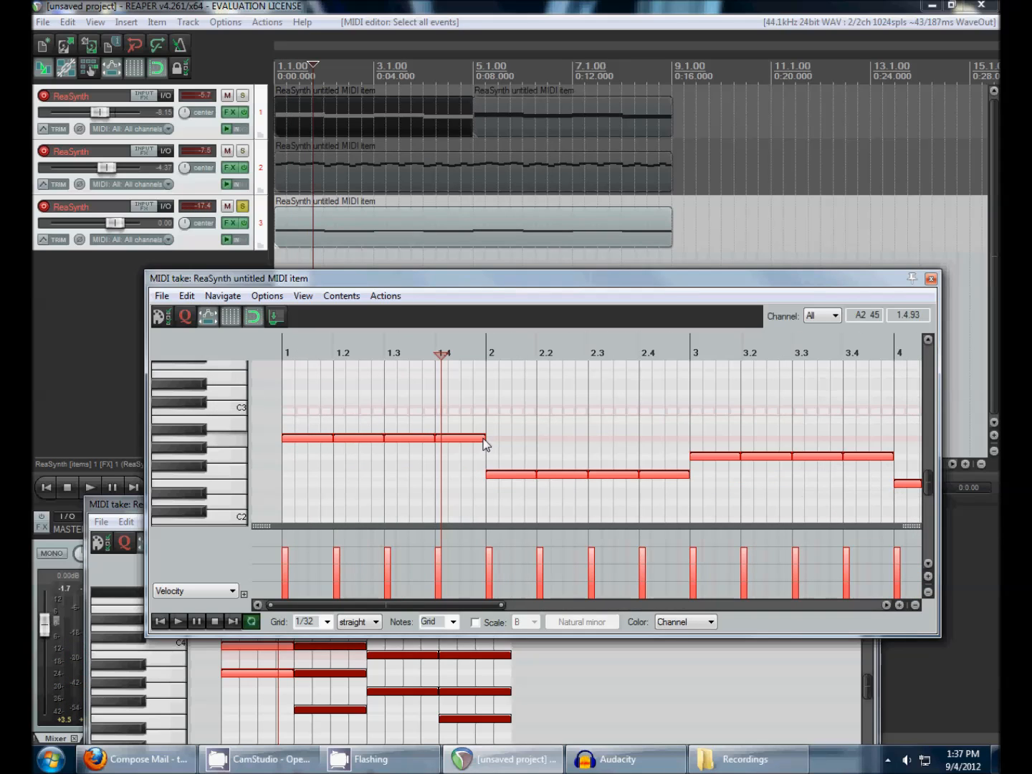
left_click_drag(485, 438, 472, 440)
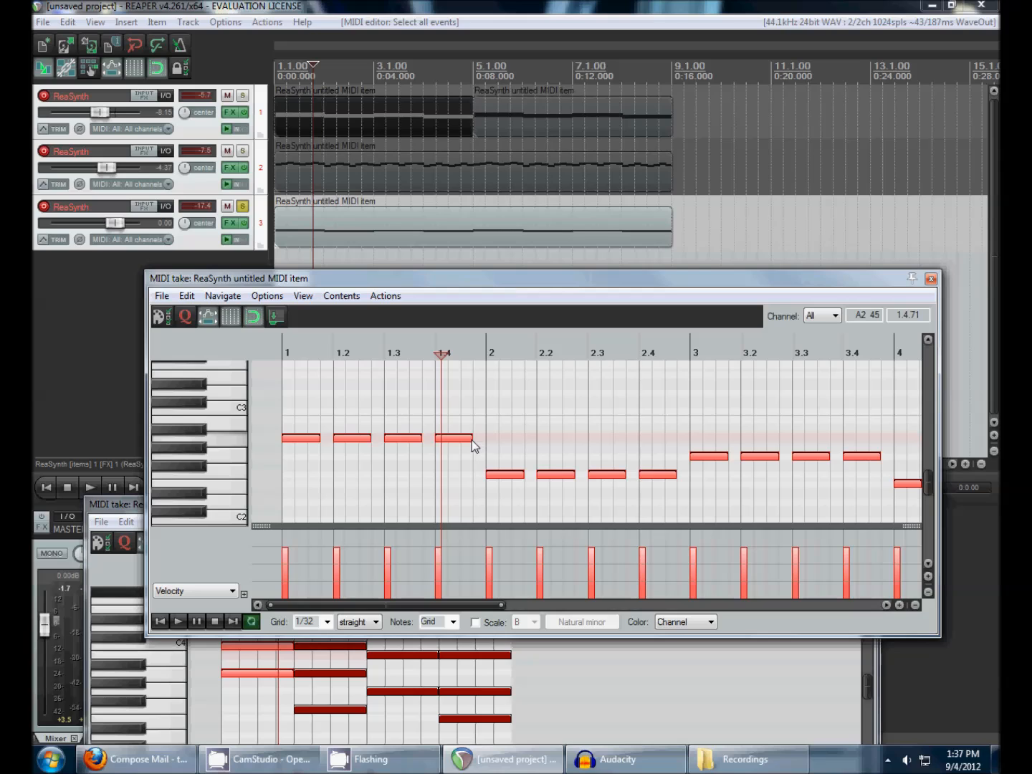
scroll(468, 403, "down", 3)
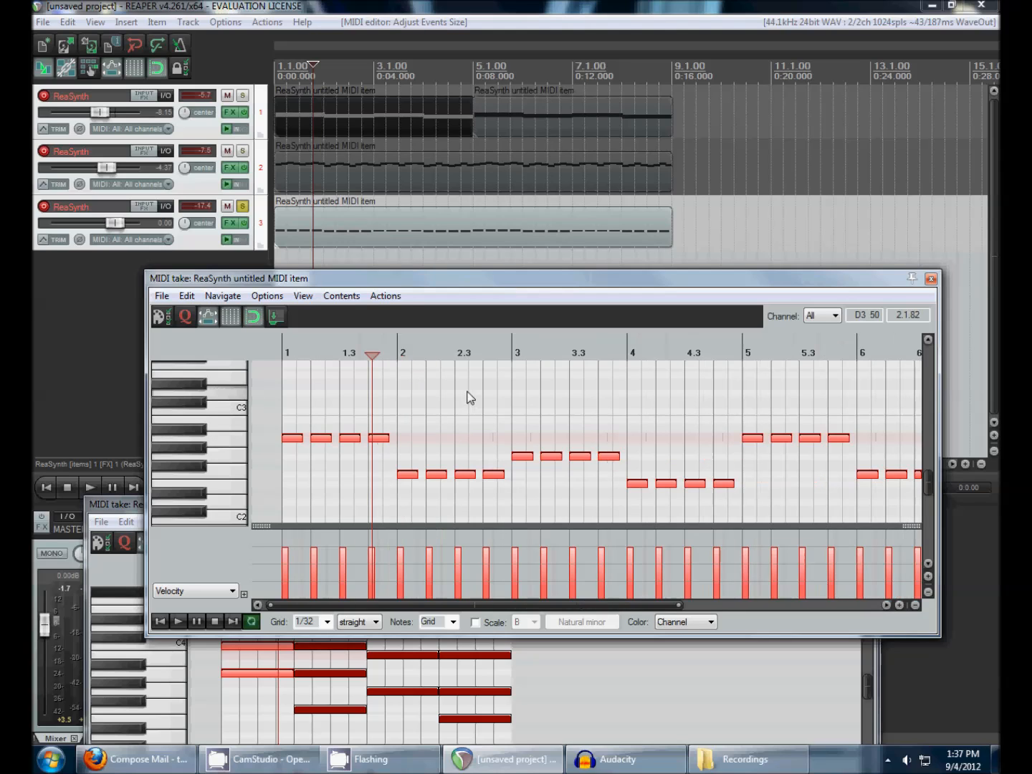
Play from the start and raise the three selected tracks' volumes together to -1.70, 2.08 and 6.45 dB
left_click_drag(365, 357, 227, 361)
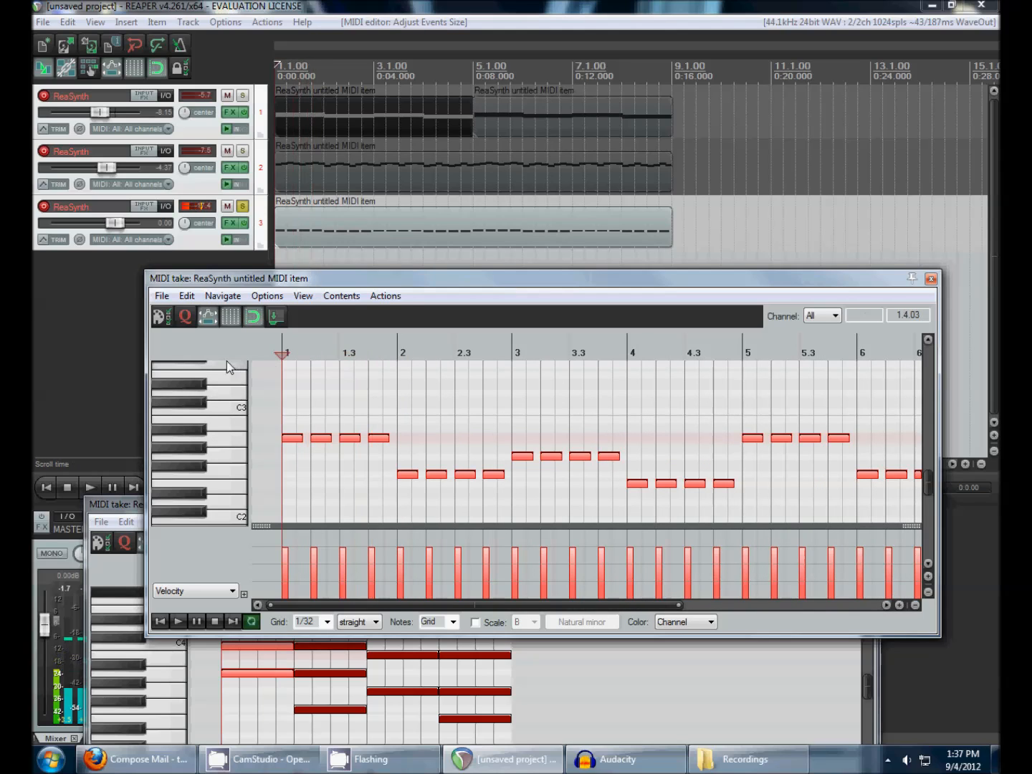
key("space")
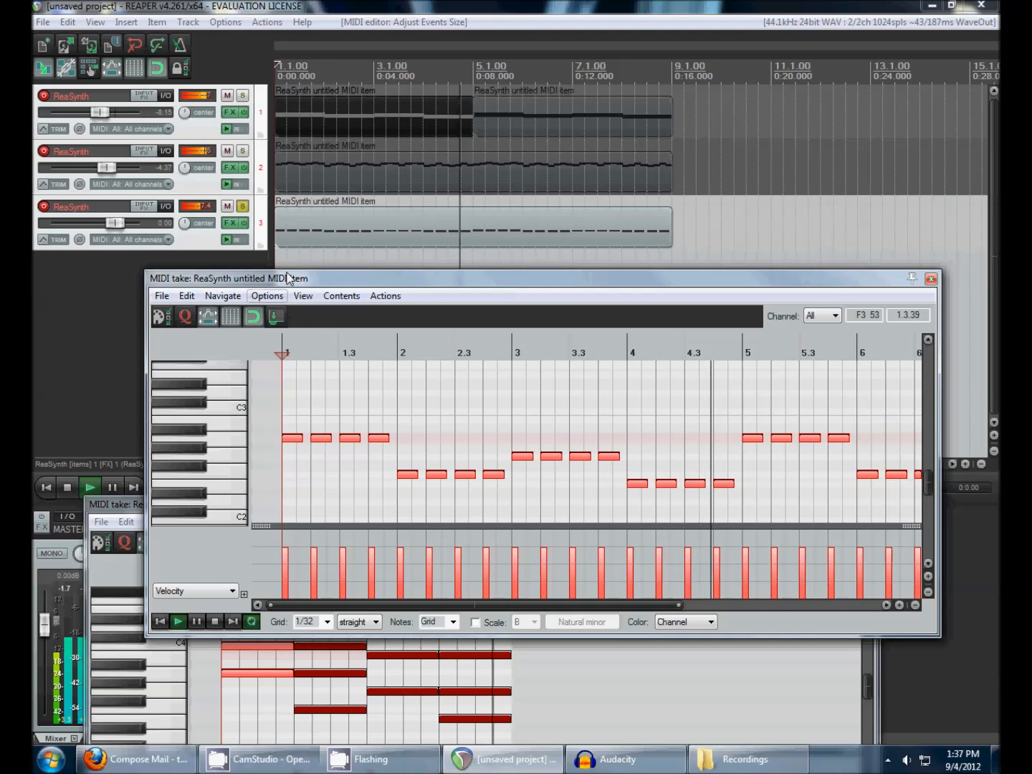
left_click_drag(115, 222, 129, 222)
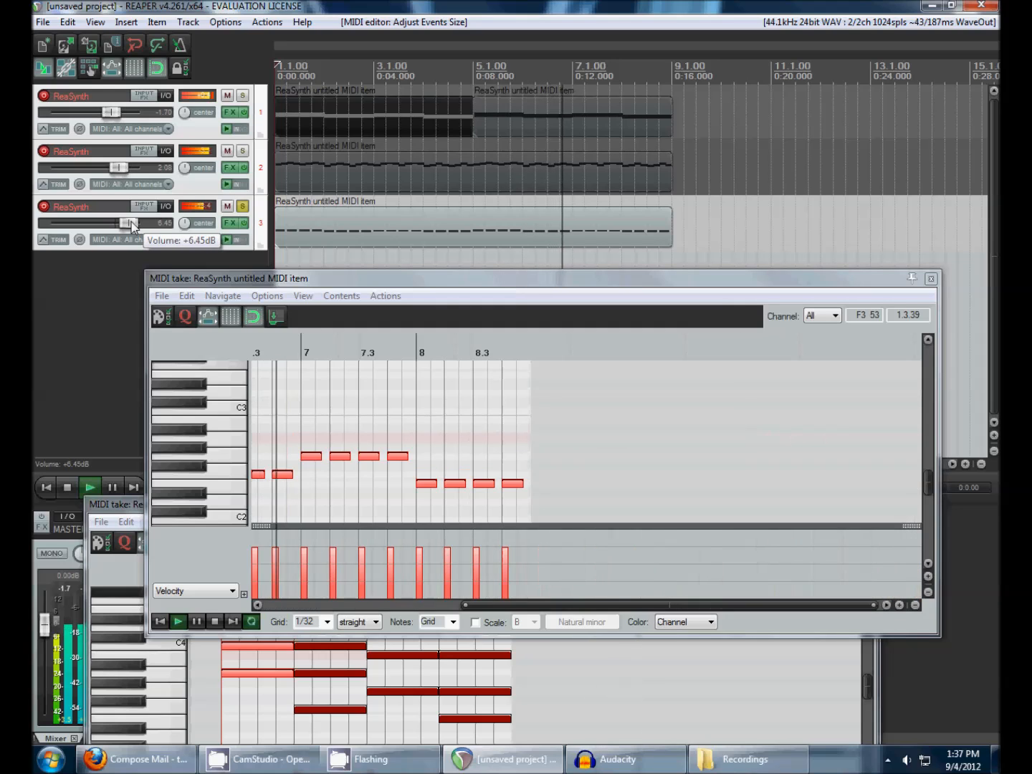
Close track 3's MIDI editor and stop playback
left_click(393, 280)
key("Escape")
key("space")
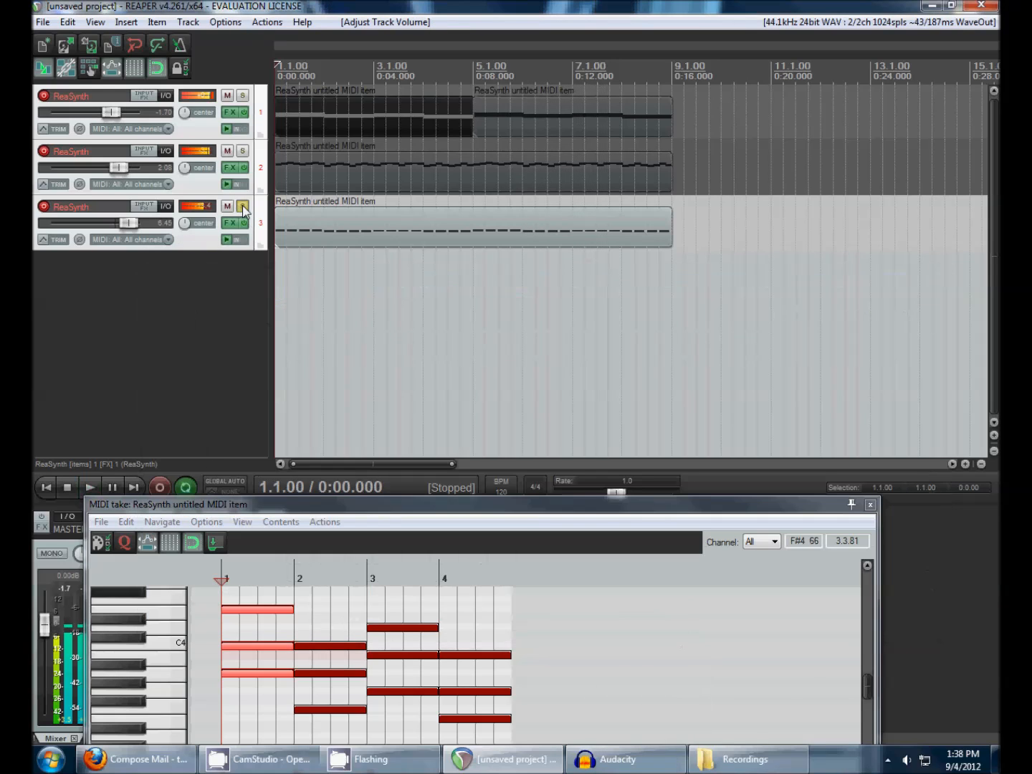
Unsolo track 3 and play all three tracks together from the start
left_click(243, 206)
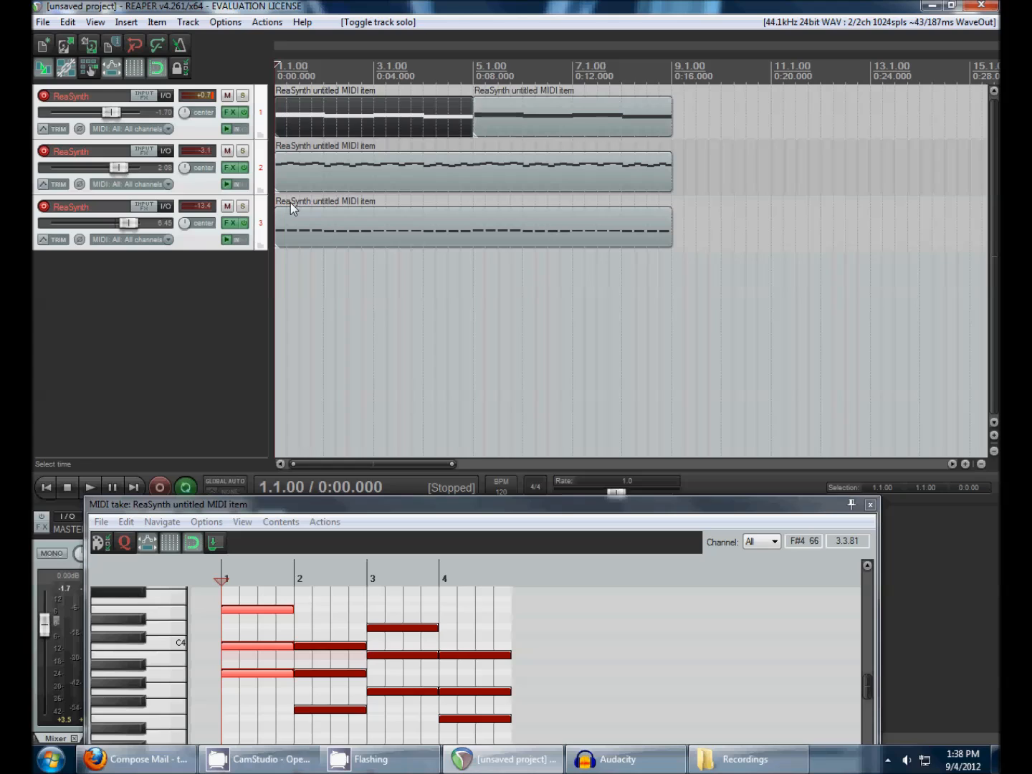
key("space")
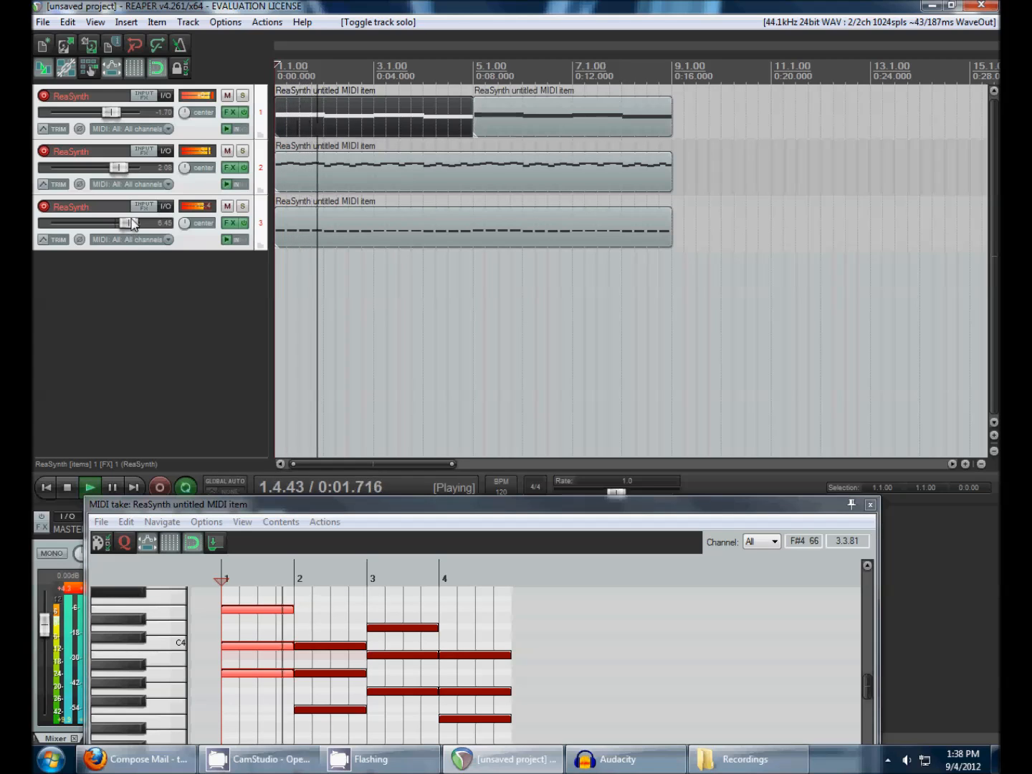
key("space")
Reduce the track selection to track 3 alone and undo the change of item selection
left_click(299, 226)
key("ctrl+z")
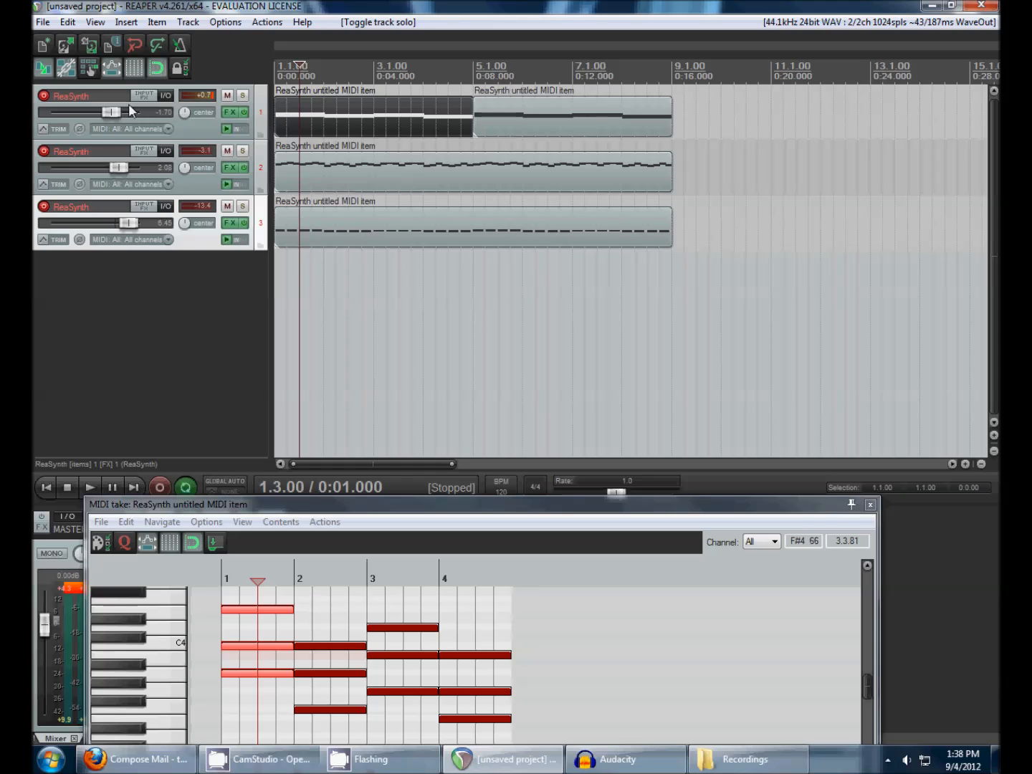
Undo the joint volume raise of the three tracks, deselect them, and raise only track 3's volume to 6.11 dB
key("ctrl+z")
key("ctrl+z")
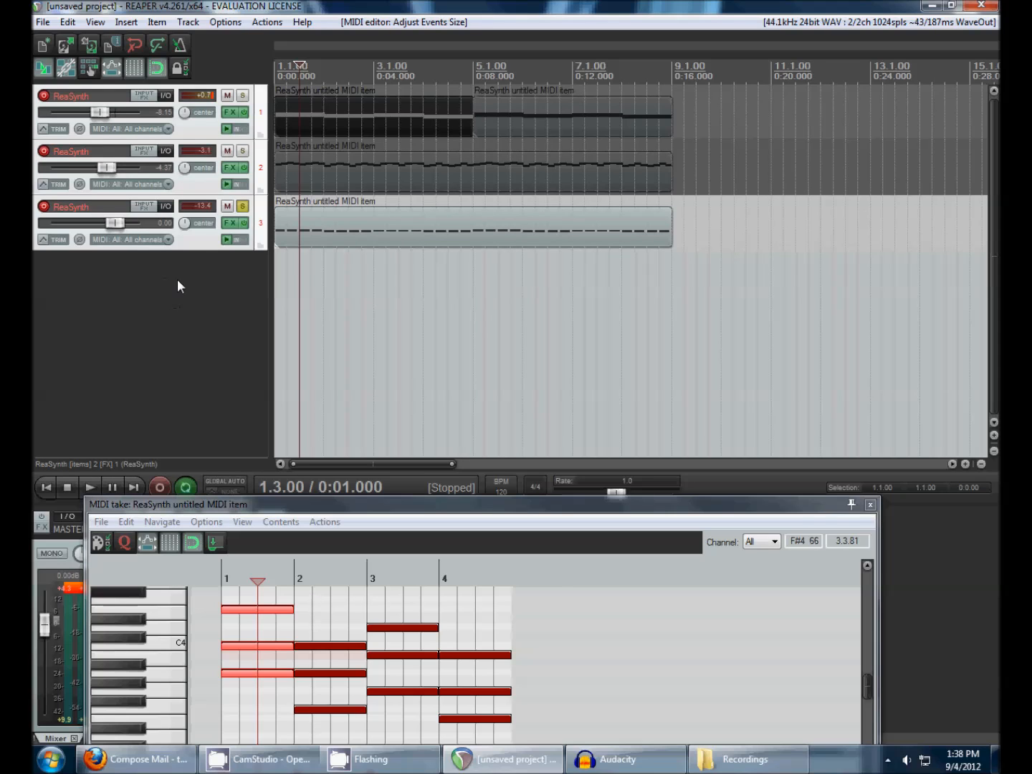
left_click(175, 278)
left_click_drag(115, 222, 131, 222)
Unsolo track 3, play all three tracks together from the start, and close the MIDI editor
left_click(241, 206)
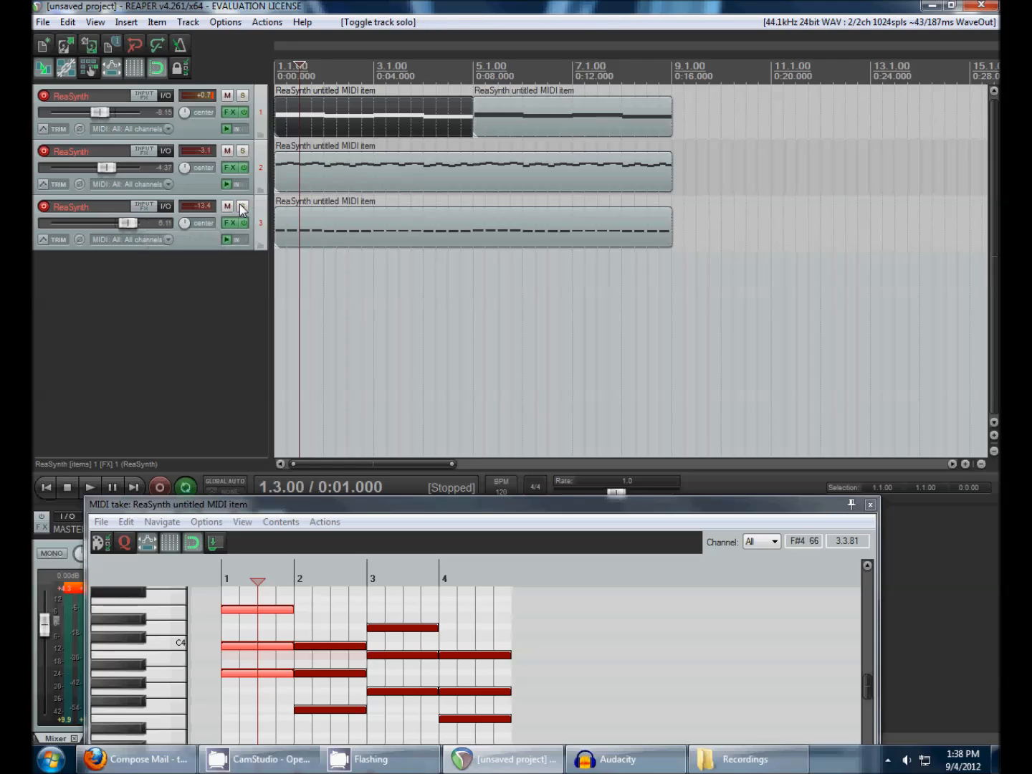
key("Home")
key("space")
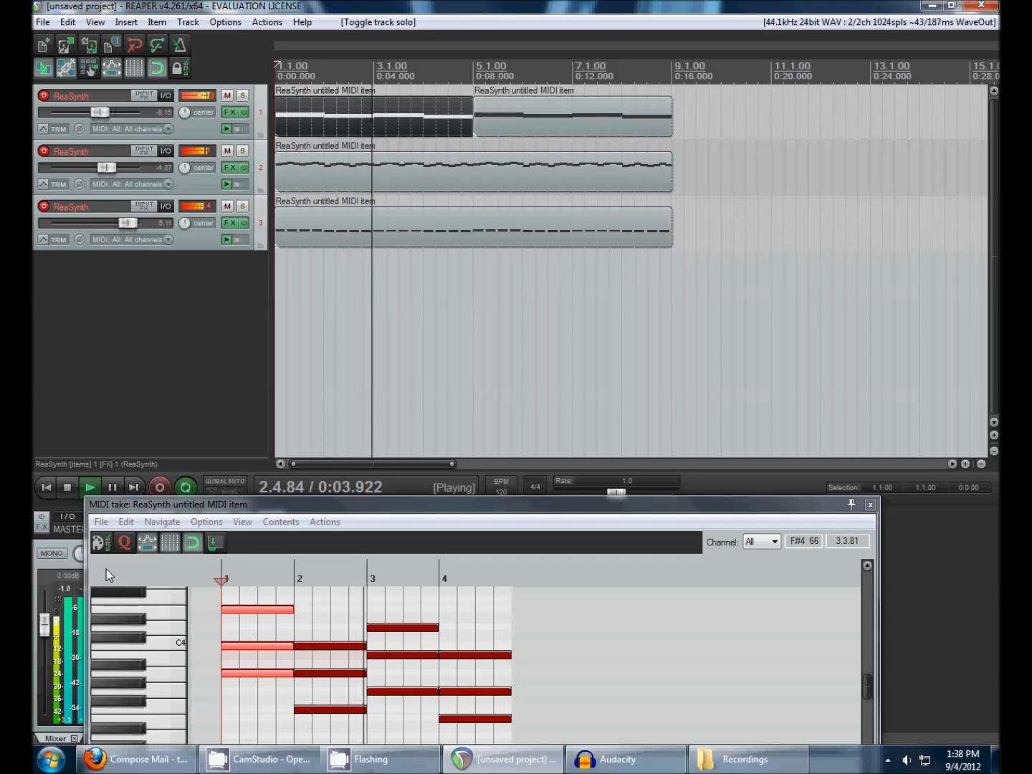
left_click_drag(356, 505, 537, 416)
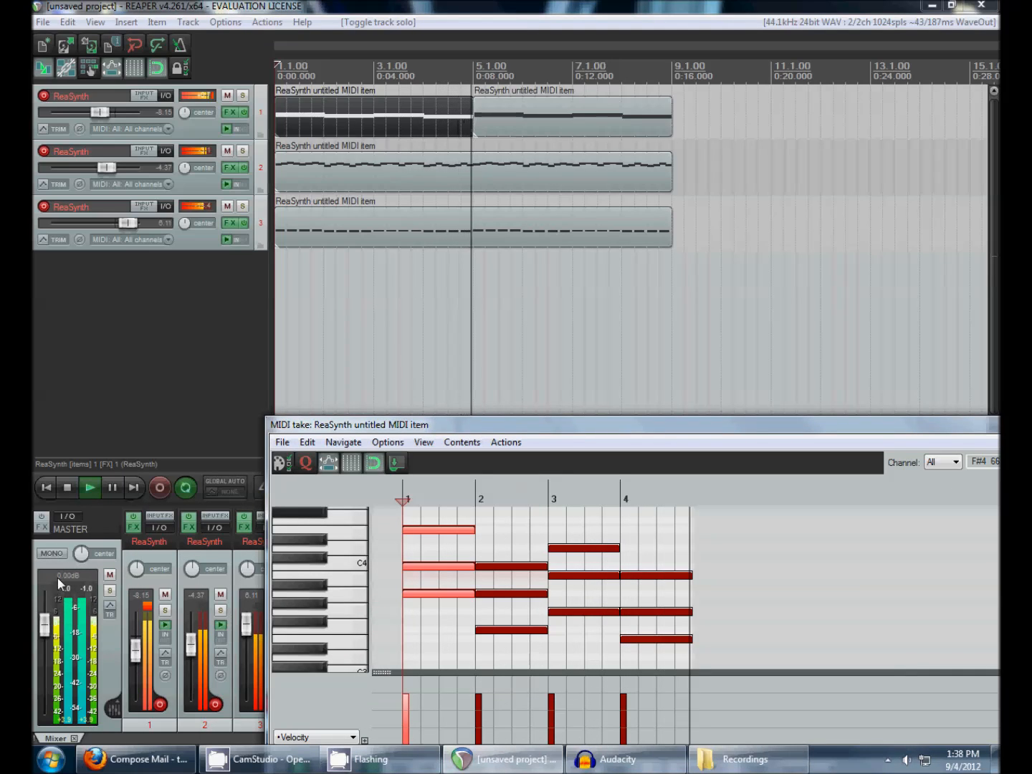
key("Escape")
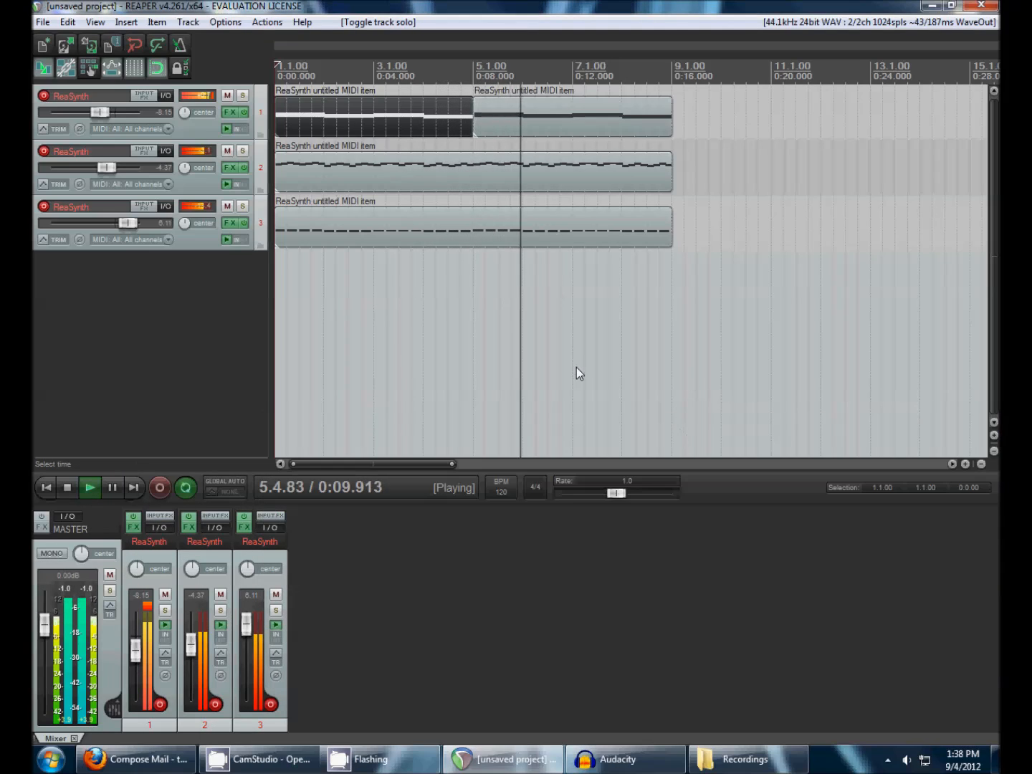
key("space")
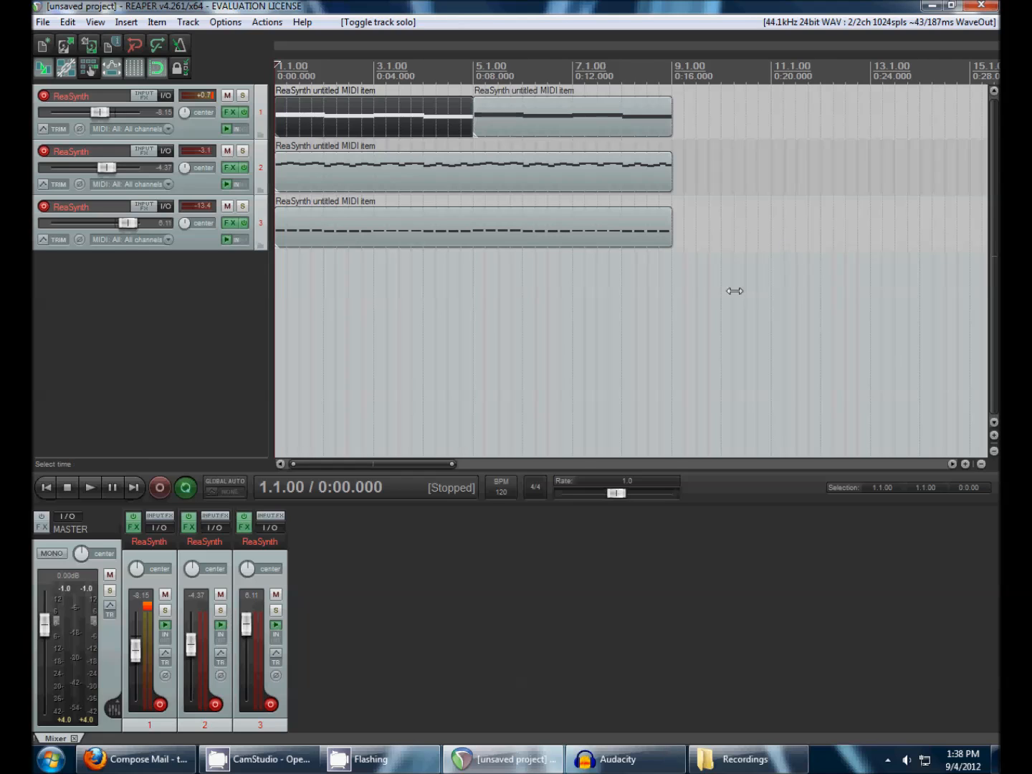
Open track 1's first chord item in the MIDI editor and enlarge the editor window
scroll(735, 291, "down", 3)
left_click(281, 119)
scroll(280, 119, "up", 3)
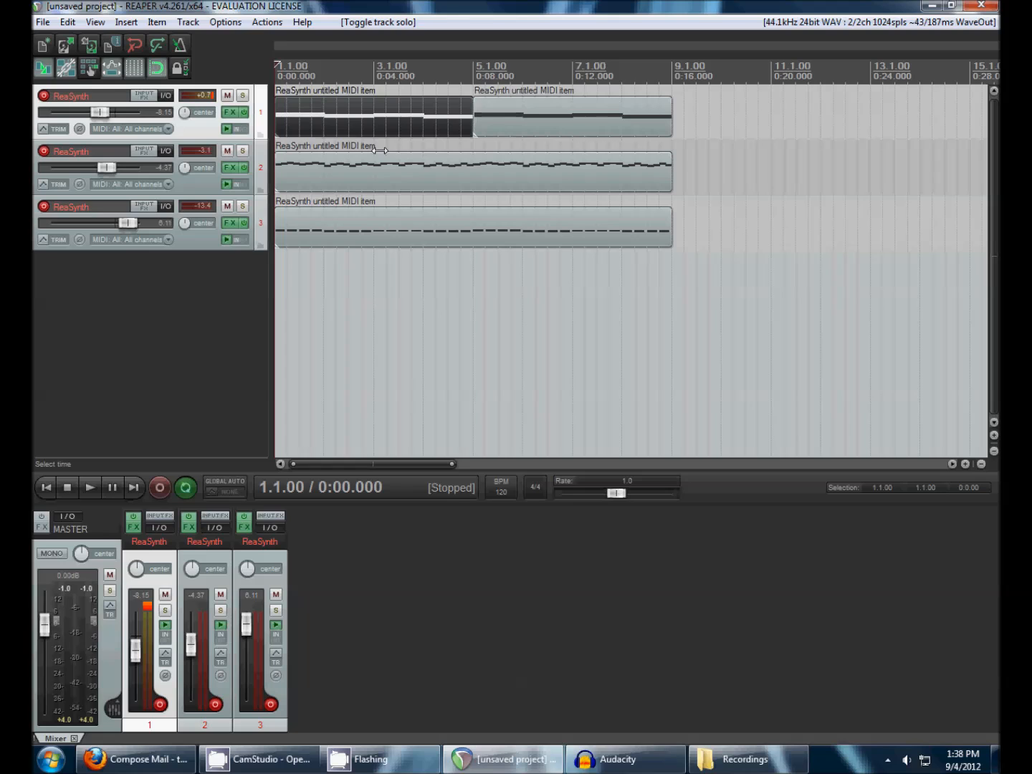
double_click(384, 124)
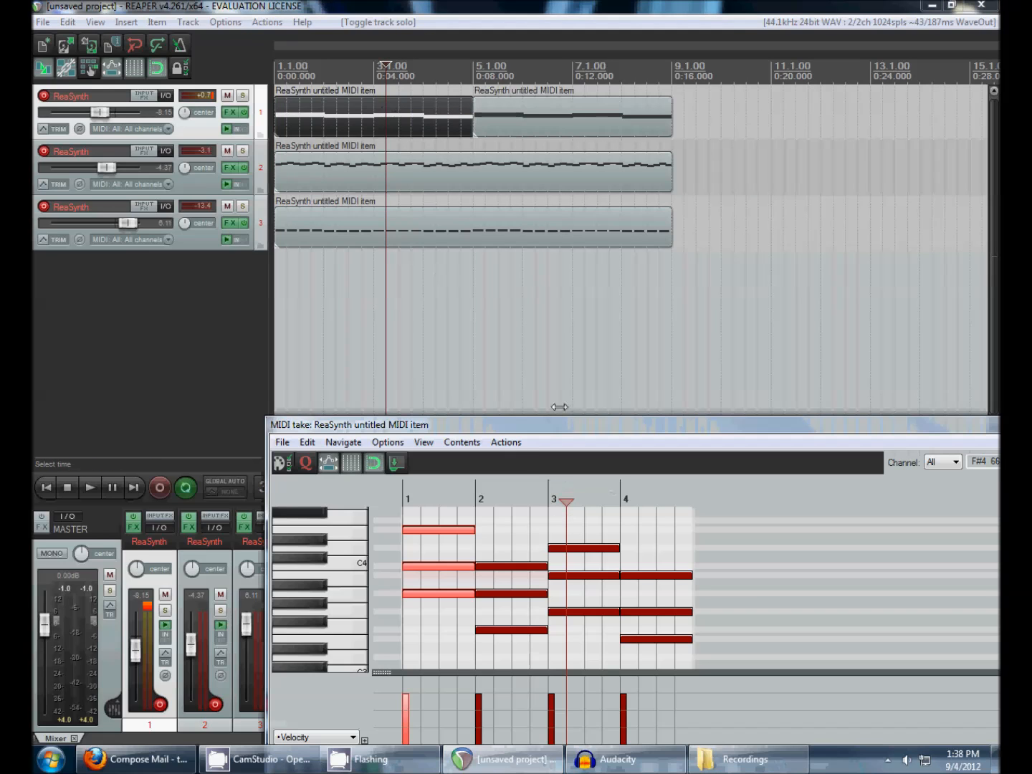
left_click_drag(533, 416, 530, 255)
Transpose all notes of the four chords down nine semitones and play track 1 soloed from the start
left_click_drag(420, 369, 694, 558)
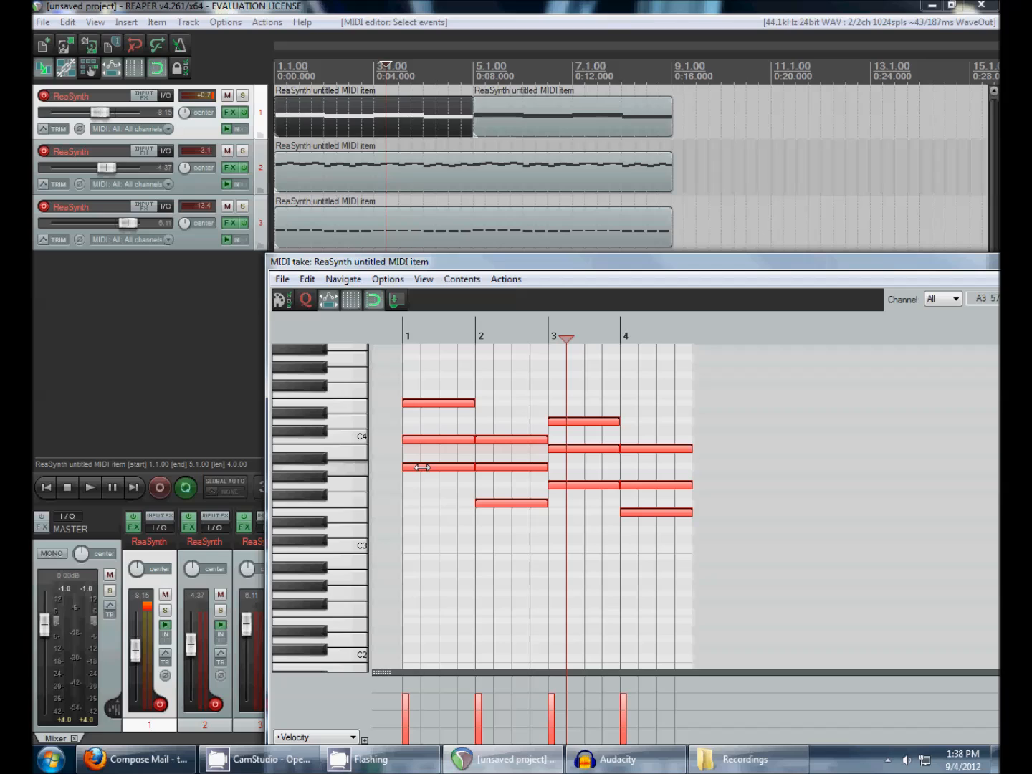
left_click_drag(423, 468, 434, 549)
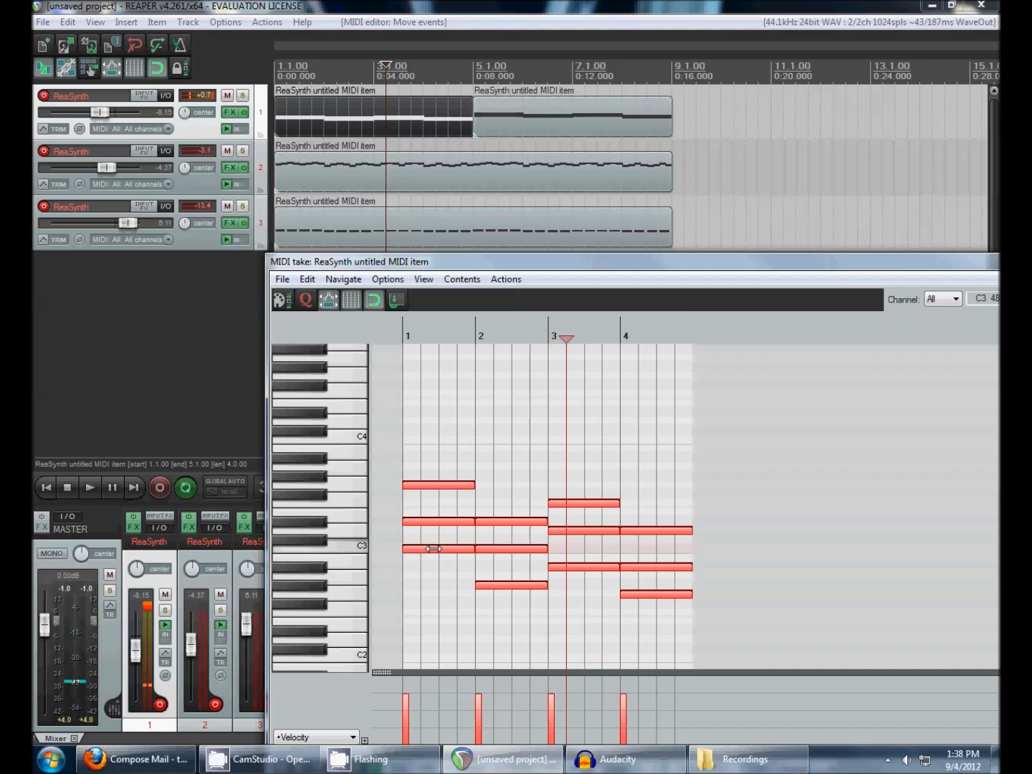
left_click(404, 340)
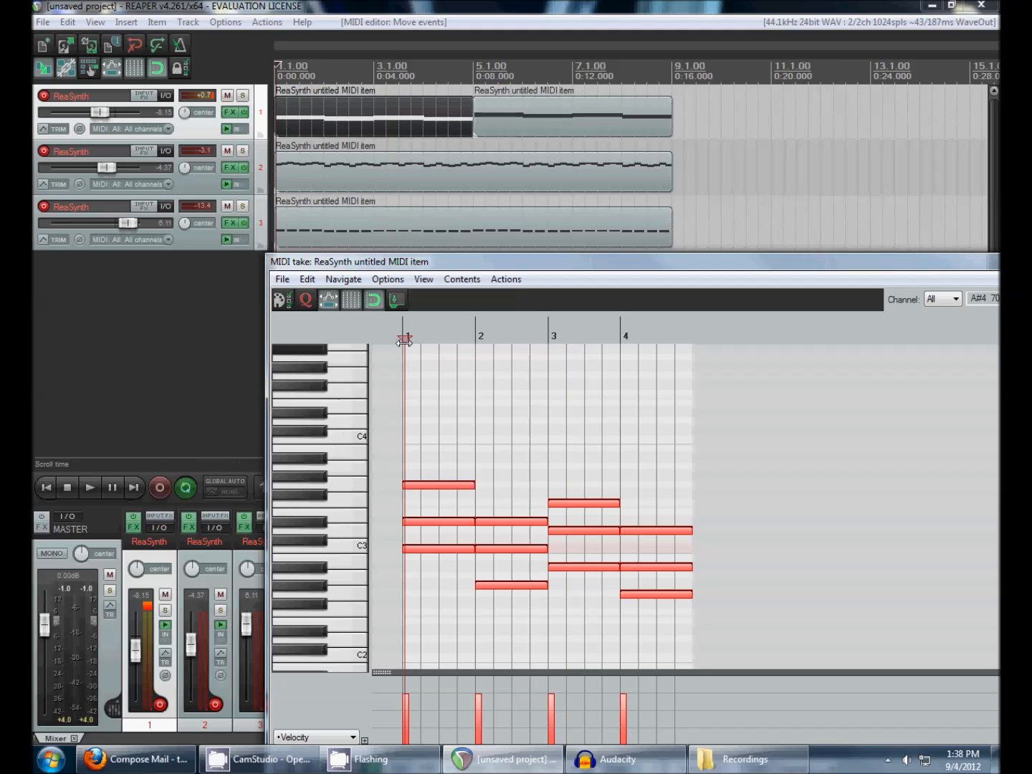
left_click(243, 95)
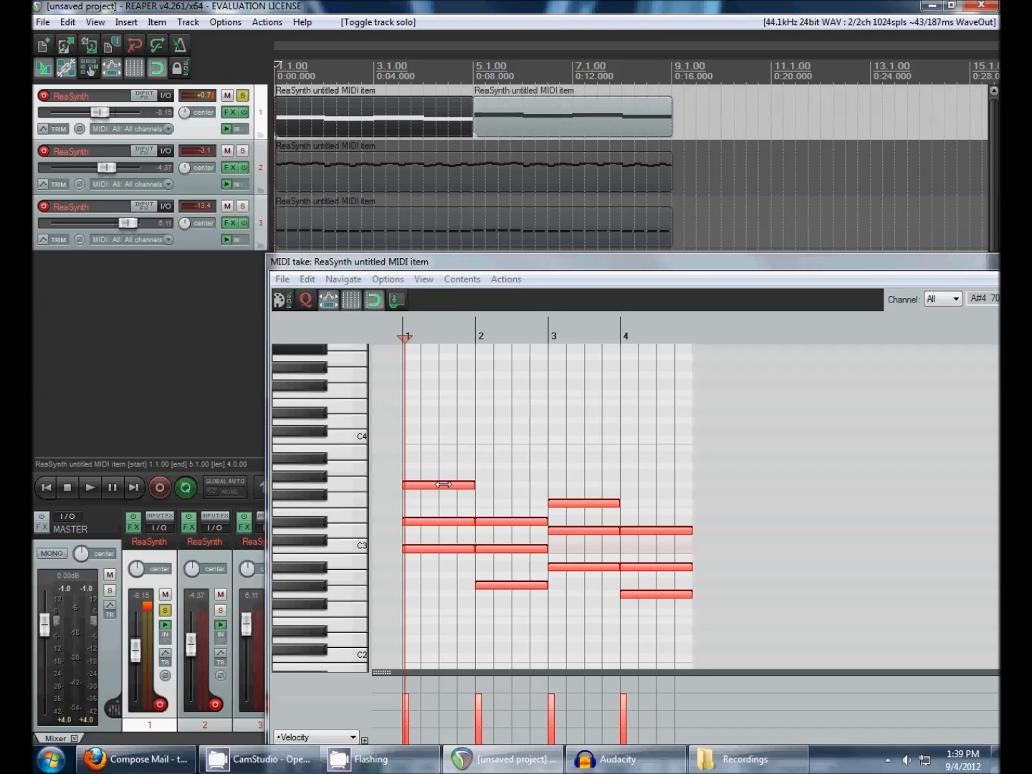
key("space")
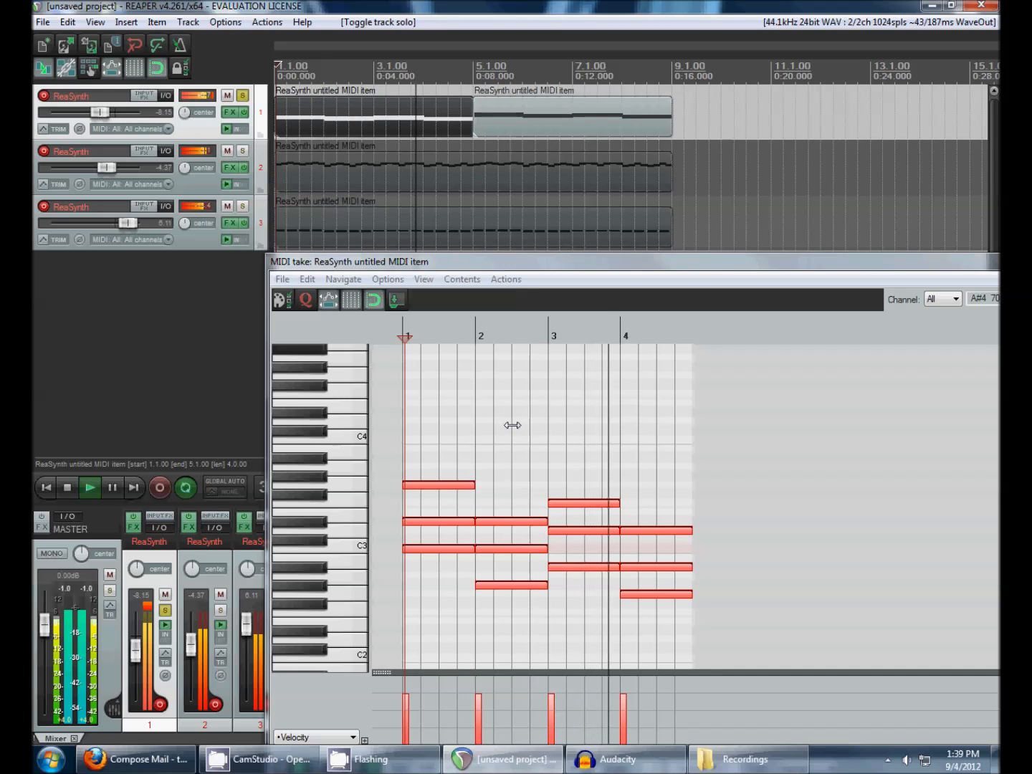
key("space")
Move all four chords up two semitones and play them briefly
left_click_drag(441, 545, 440, 525)
key("space")
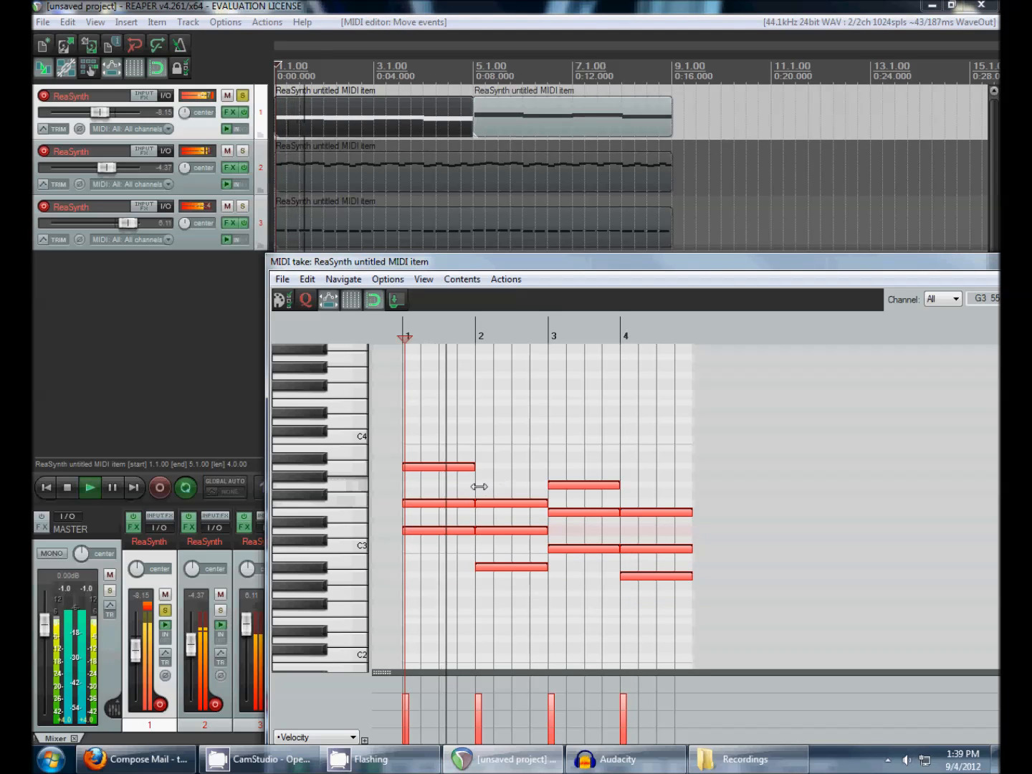
key("space")
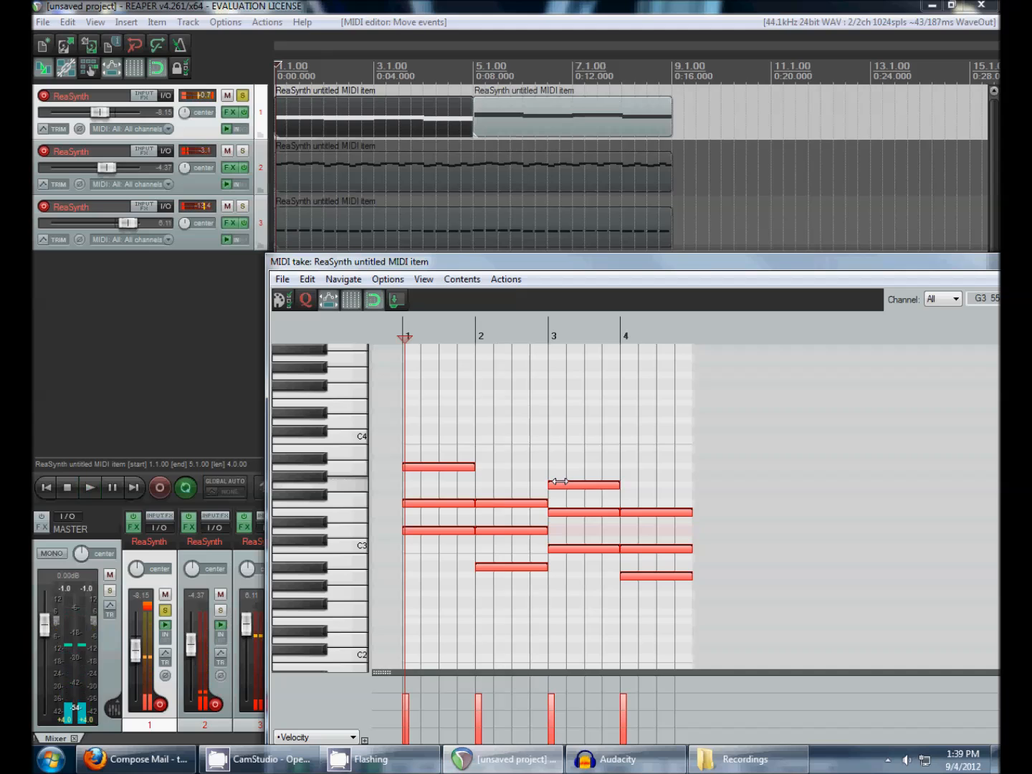
Undo both chord transpositions and the solo on track 1
key("ctrl+z")
key("ctrl+z")
key("ctrl+z")
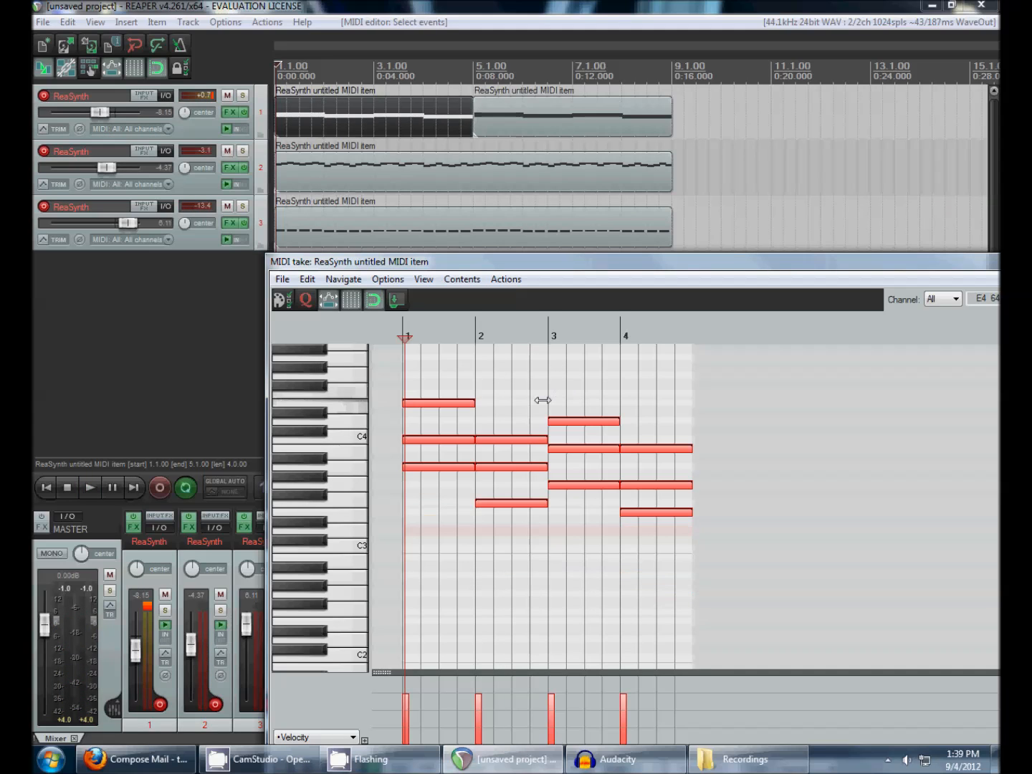
Examine the notes of the chords in bars 1 and 2, selecting each chord in turn
scroll(543, 400, "up", 4)
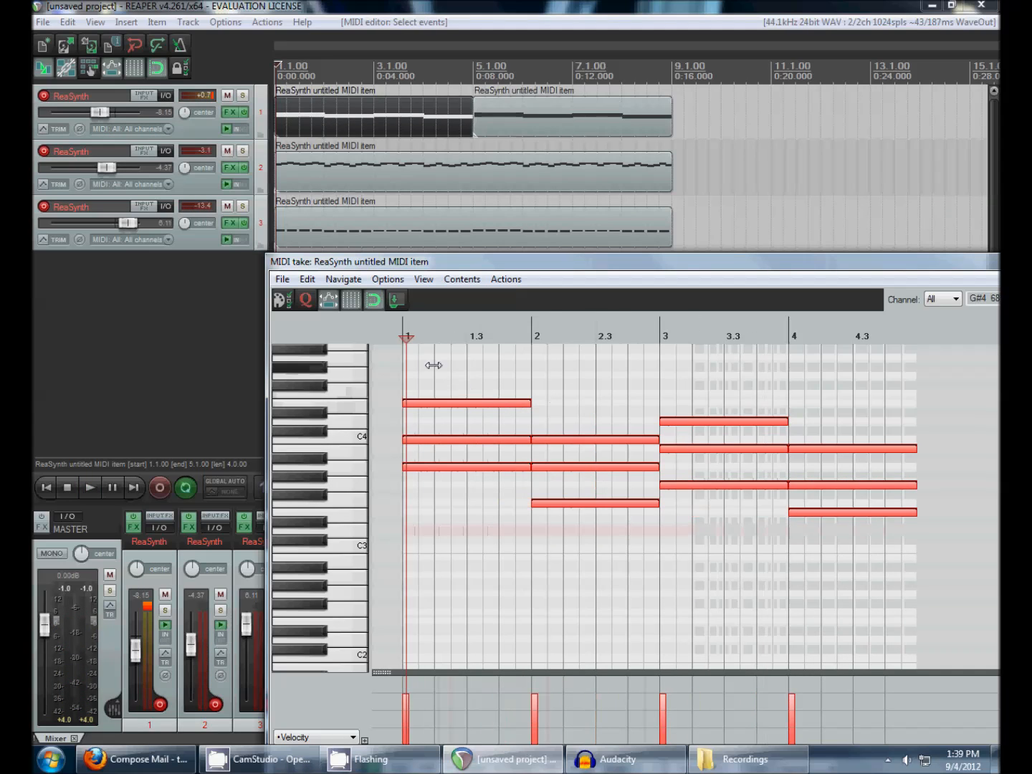
left_click(408, 336)
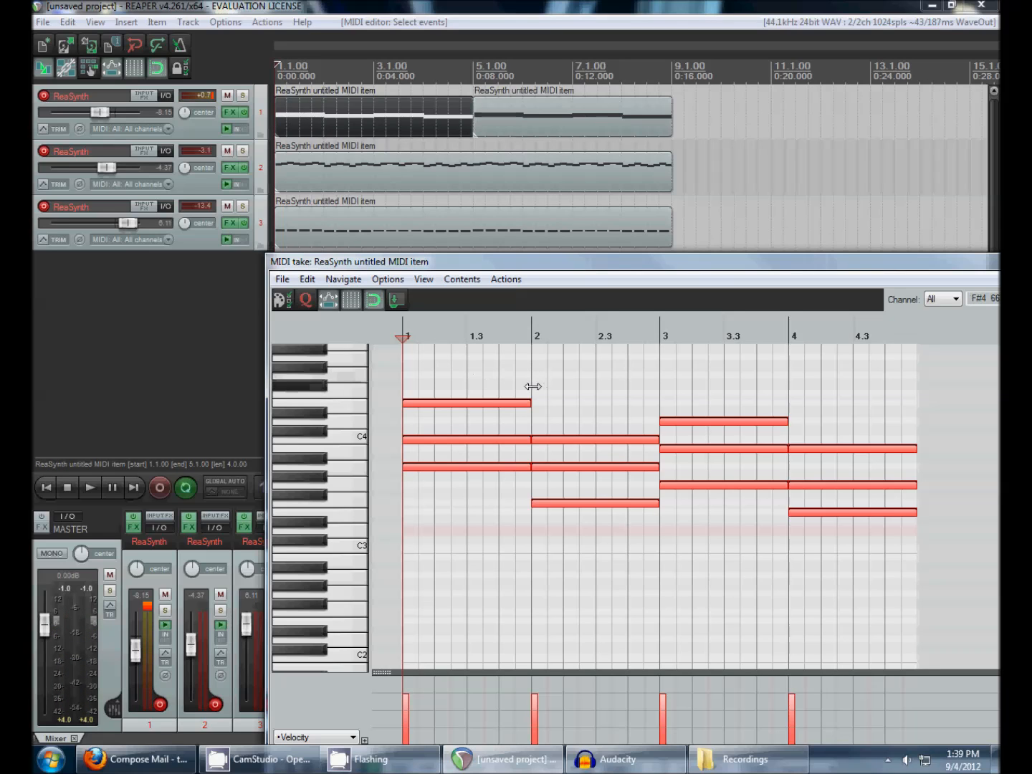
scroll(261, 486, "up", 5)
scroll(341, 479, "up", 2)
scroll(620, 389, "down", 6)
scroll(619, 389, "down", 8)
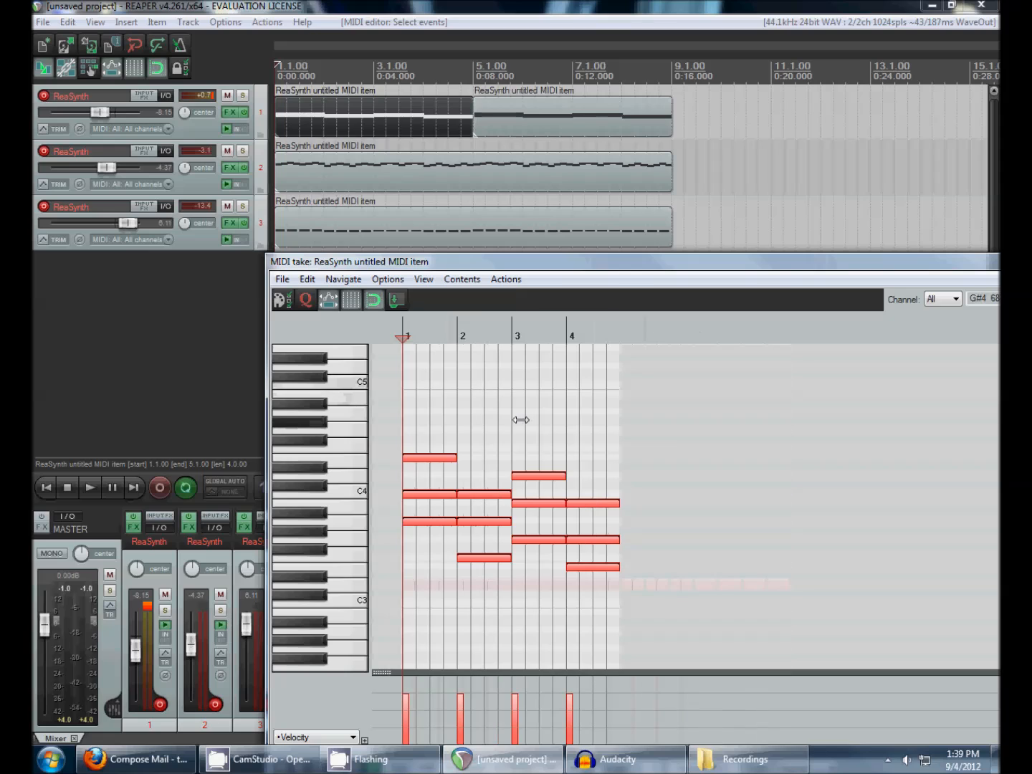
scroll(508, 445, "up", 8)
left_click_drag(440, 435, 461, 564)
left_click_drag(560, 439, 556, 610)
scroll(518, 567, "up", 3)
scroll(628, 598, "down", 2)
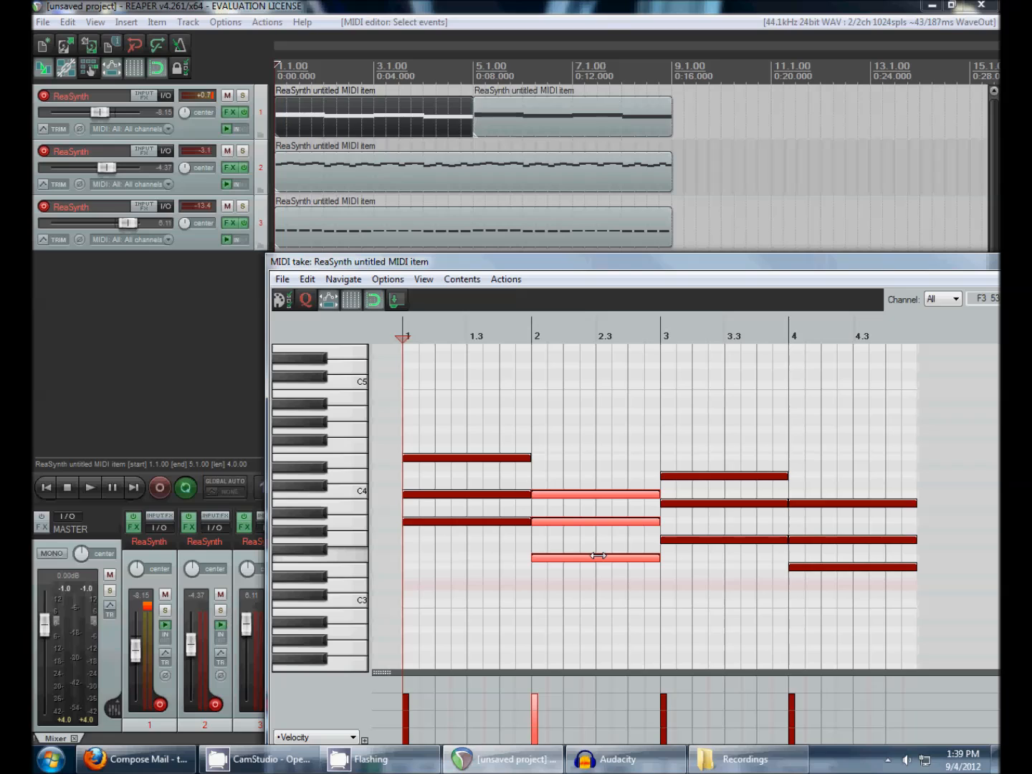
scroll(652, 491, "down", 3)
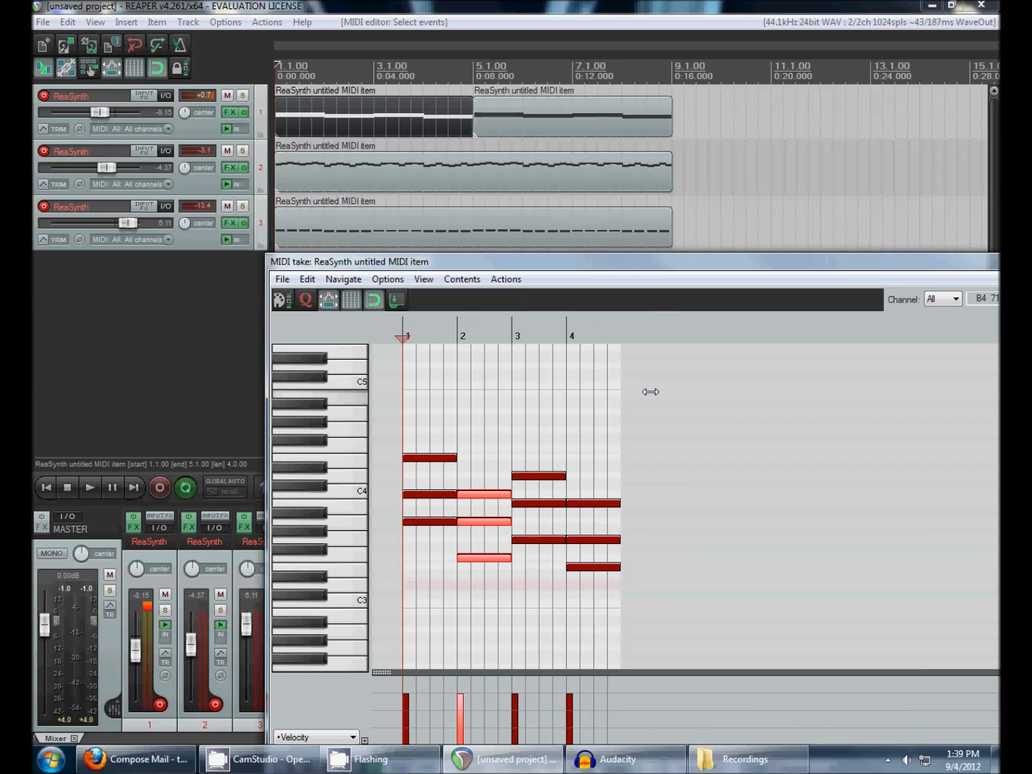
scroll(651, 391, "up", 2)
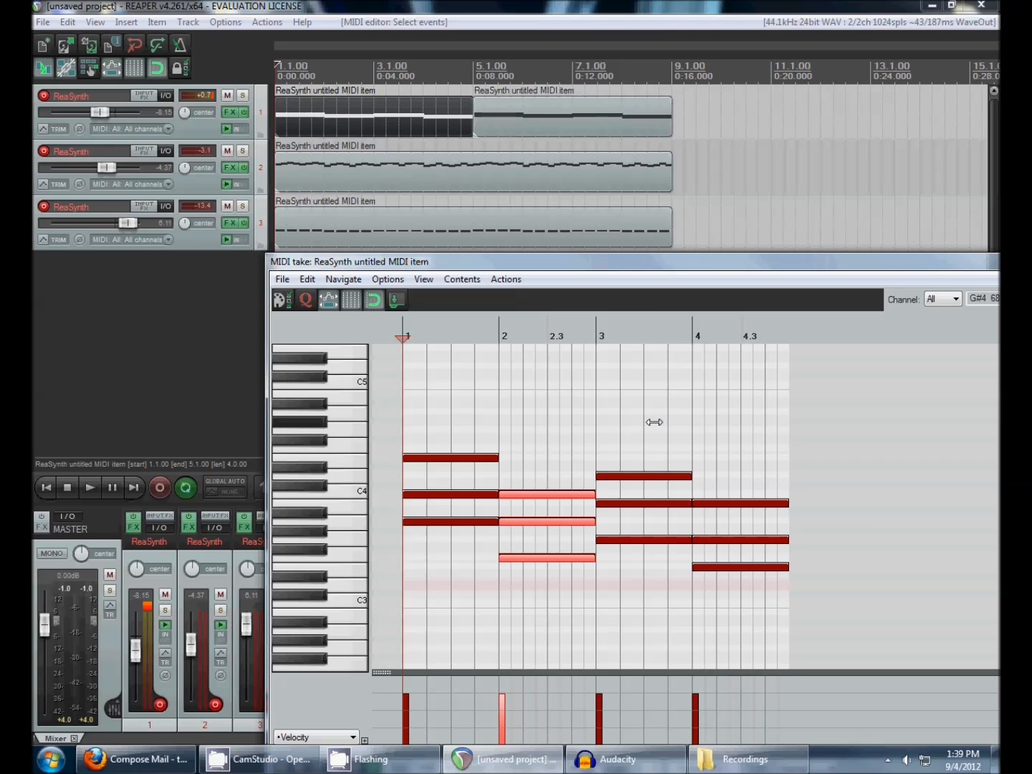
Switch to Audacity
left_click(144, 759)
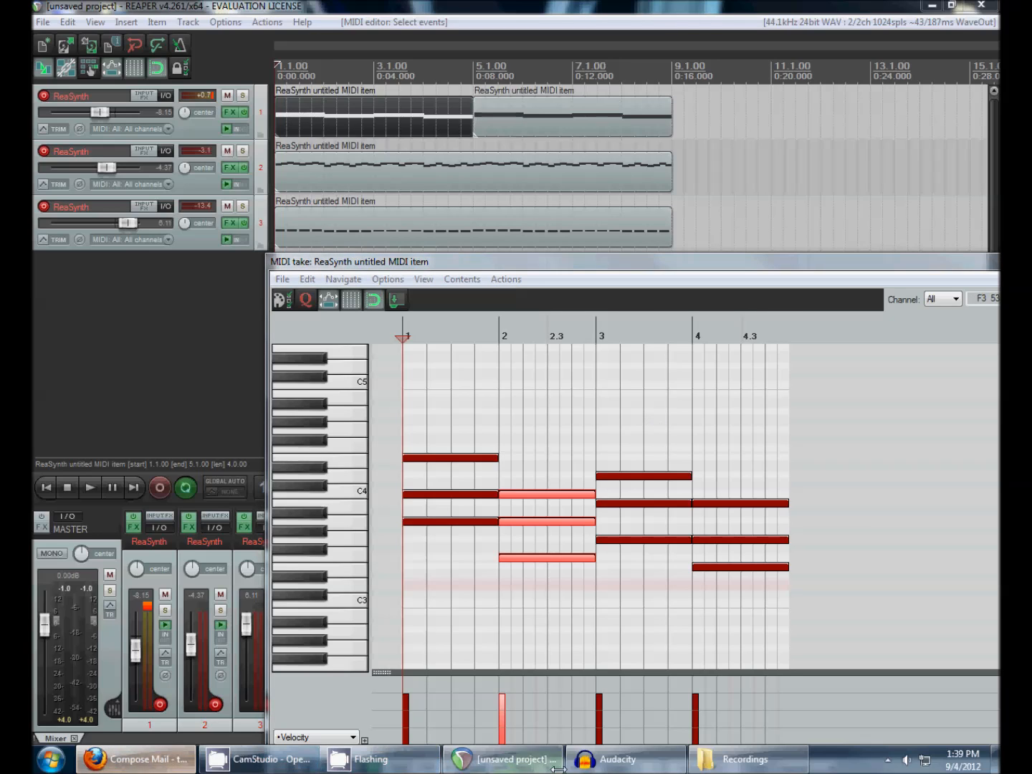
left_click(609, 757)
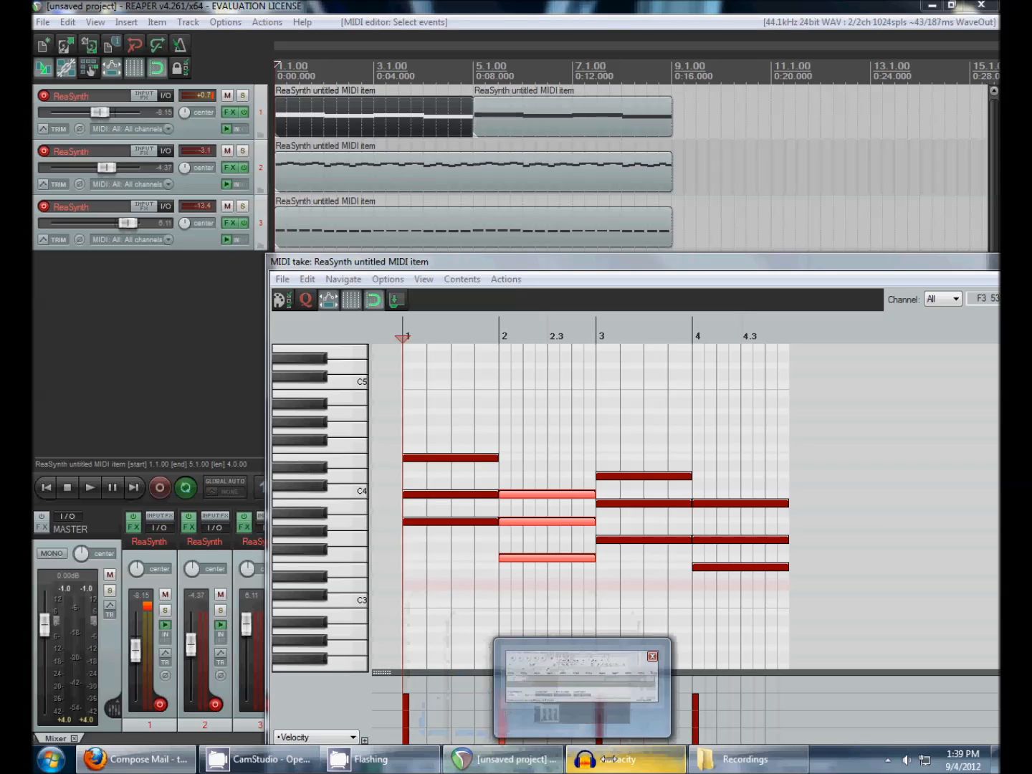